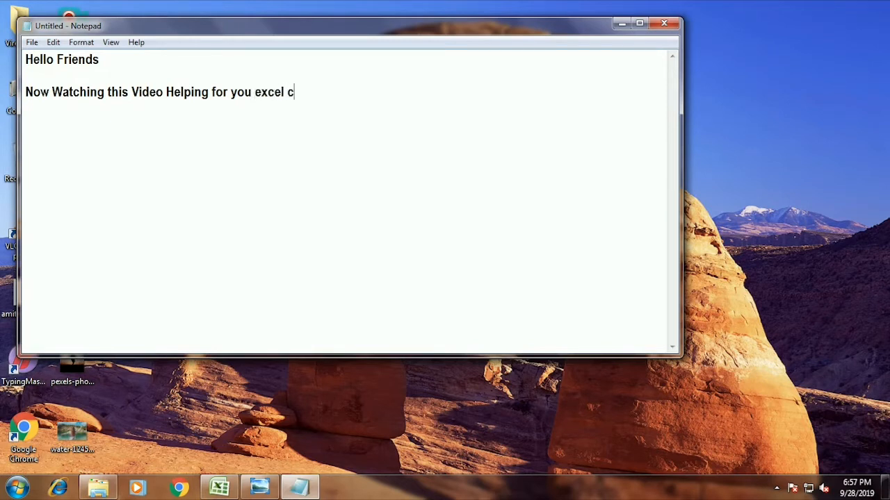
Finish the note with "command with create a Calender 2020 in excel." and "Please Watch this video completd.", and minimize its window
type("ommand with create")
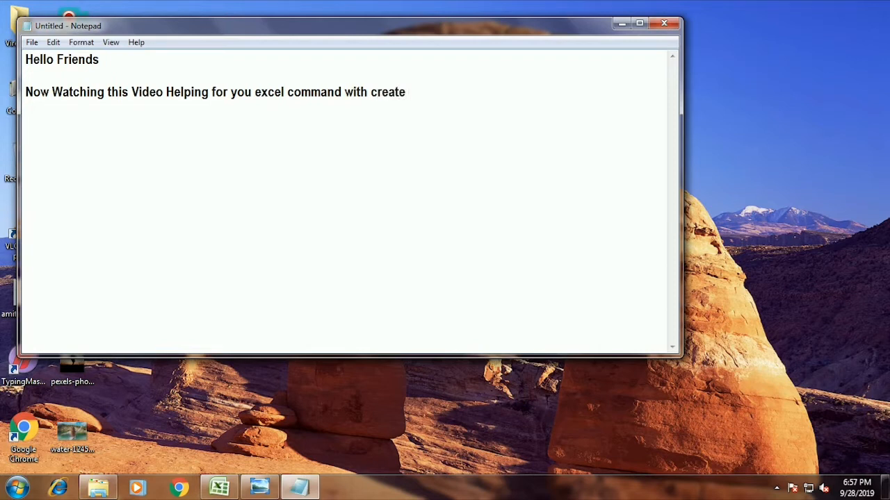
type("Calender 2020 in excel.")
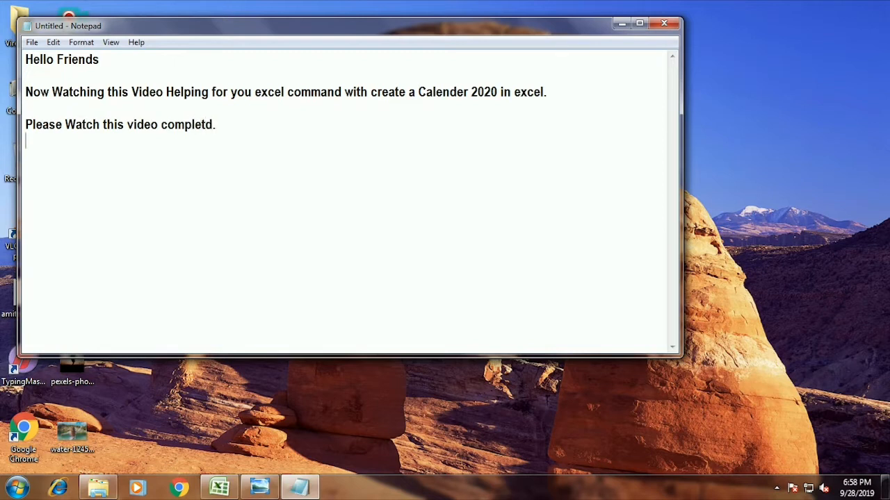
left_click(621, 22)
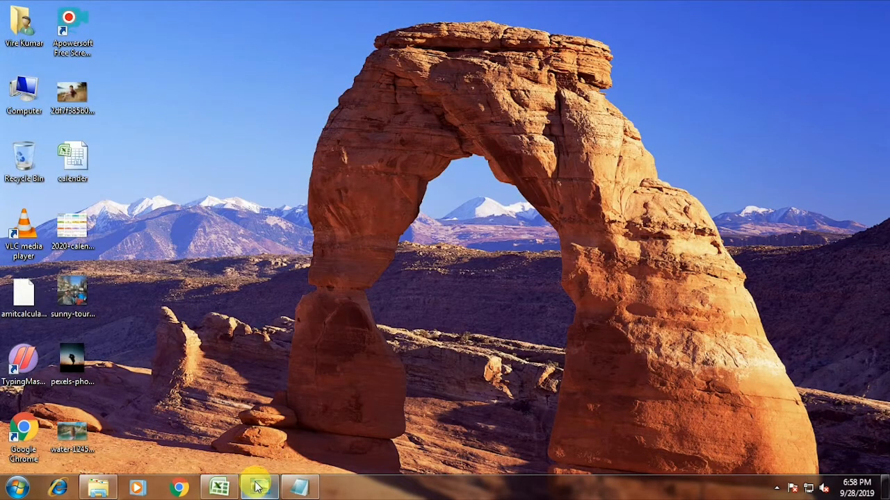
Switch to Excel and create a new blank workbook
left_click(227, 490)
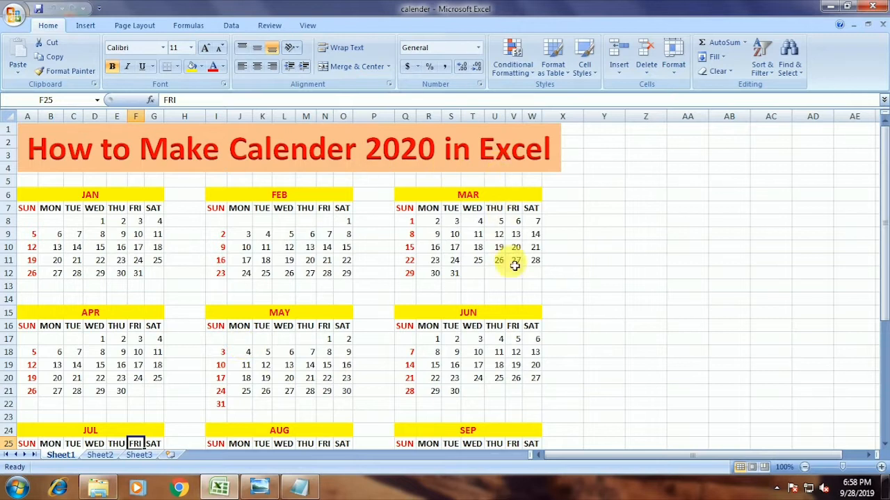
left_click(15, 22)
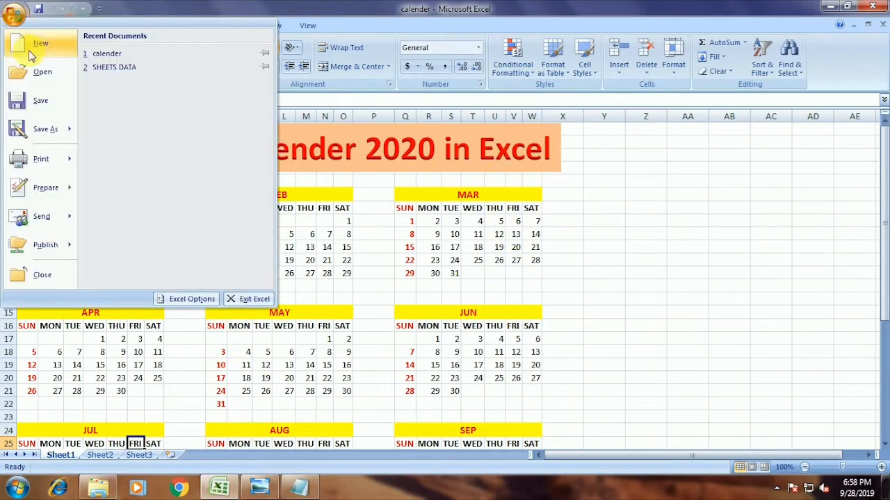
left_click(30, 54)
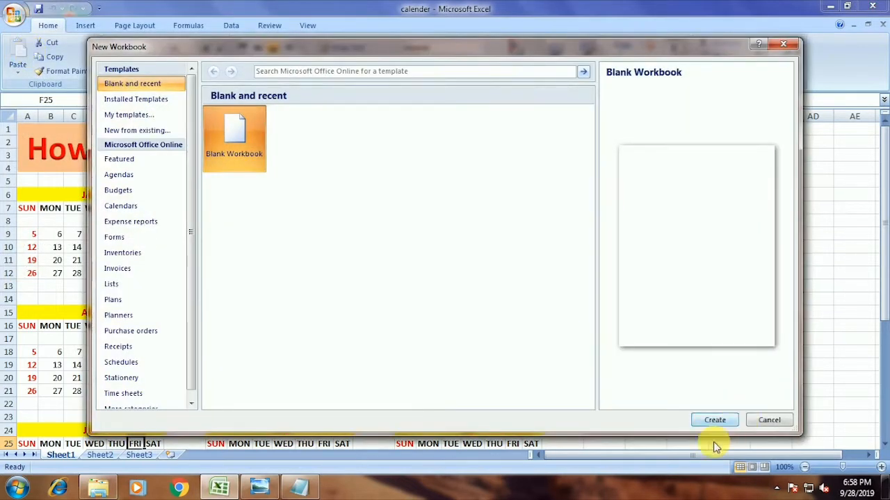
left_click(712, 421)
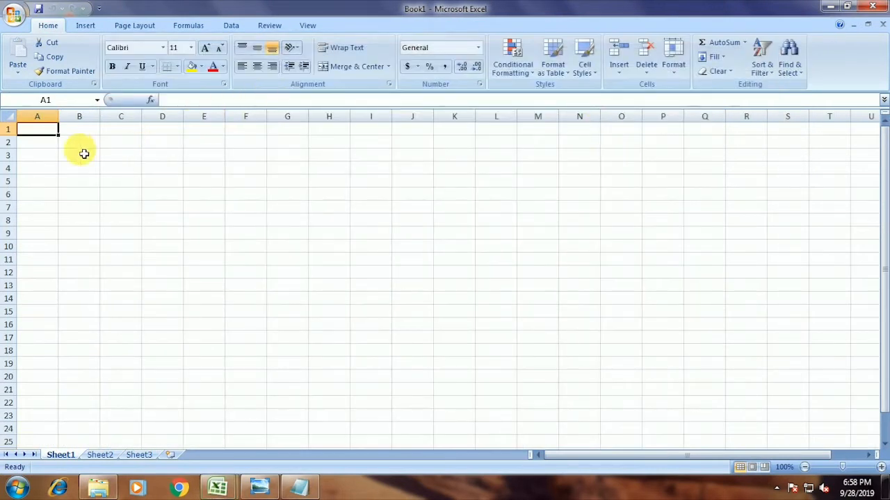
Insert a red WordArt title reading "How to Make Calender 2020 in Excel" on the blank sheet
left_click(82, 154)
left_click(76, 26)
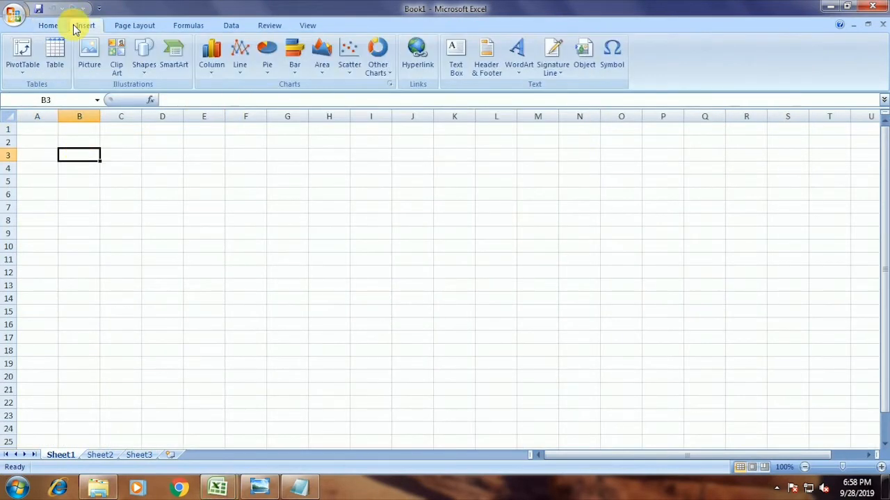
left_click(518, 70)
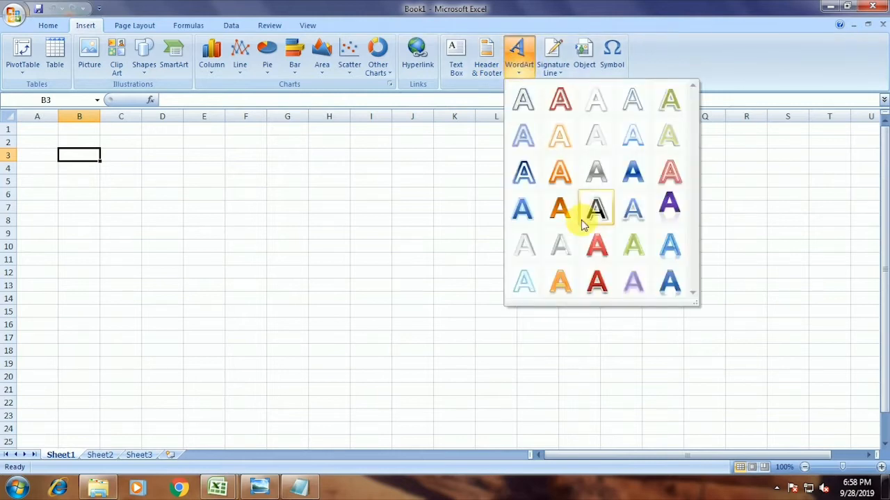
left_click(599, 279)
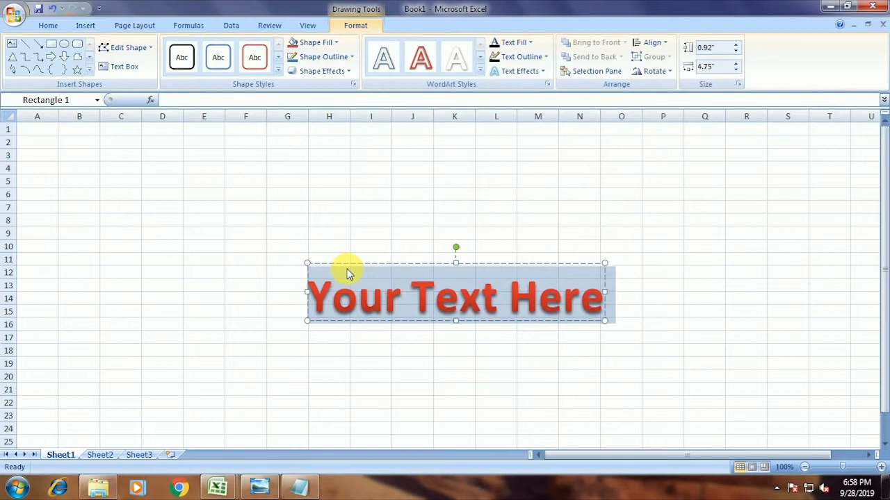
type("How to ")
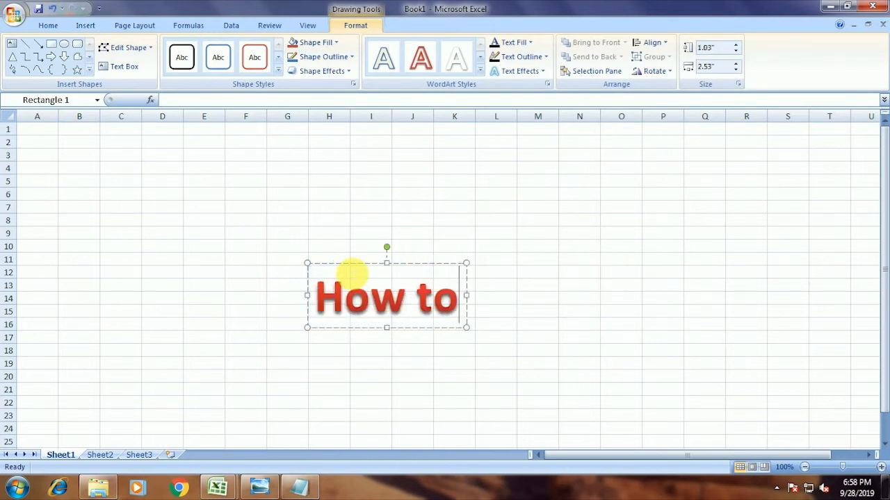
type("Make C")
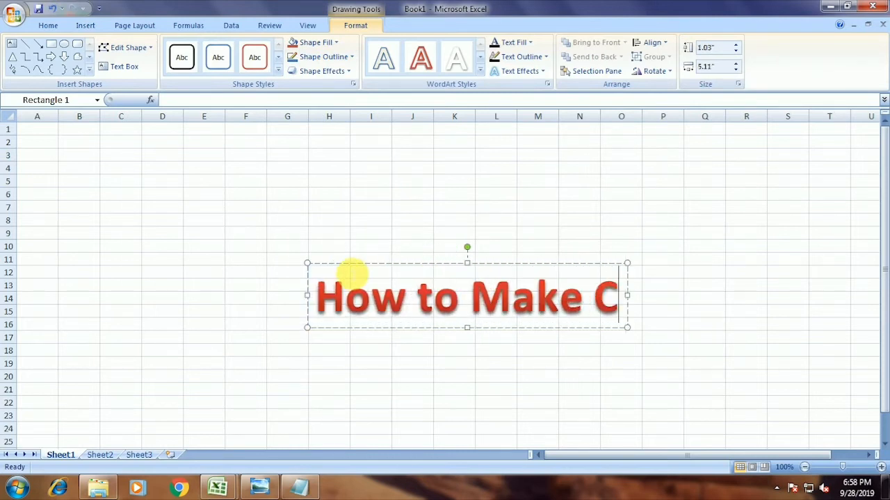
type("alender")
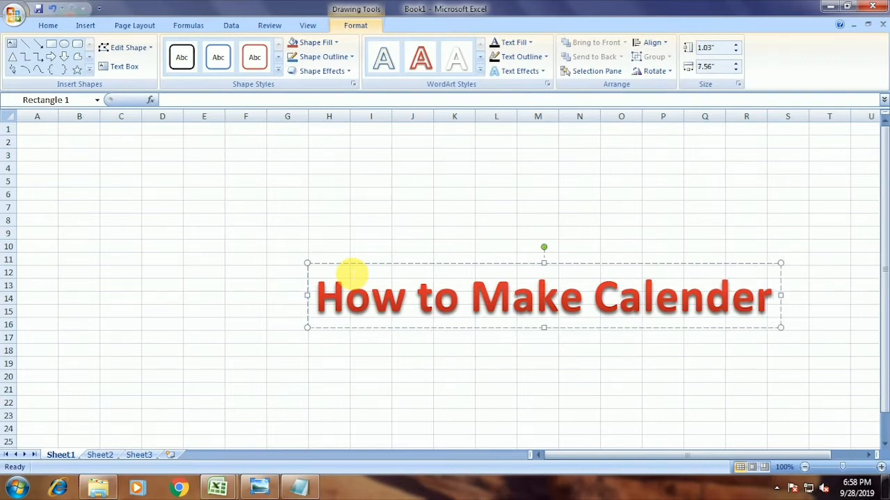
type(" 2020")
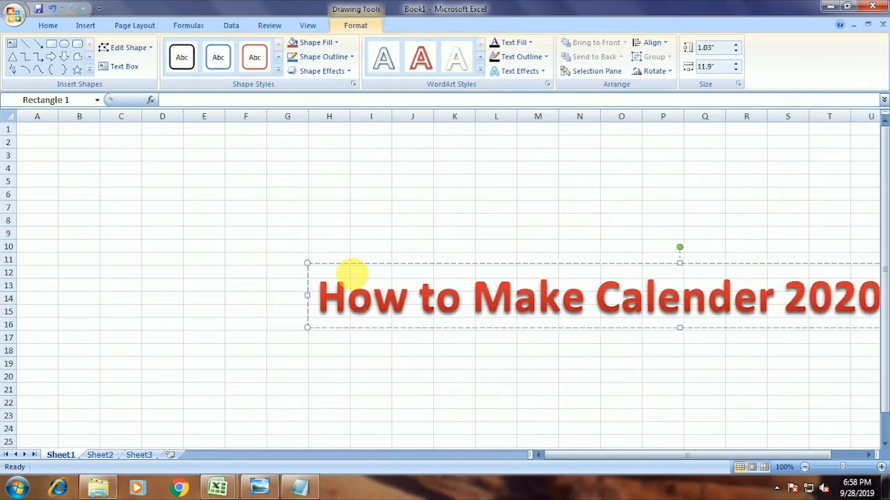
Set the WordArt title's font size to 36 and move it to start at cell A1
key("ctrl+a")
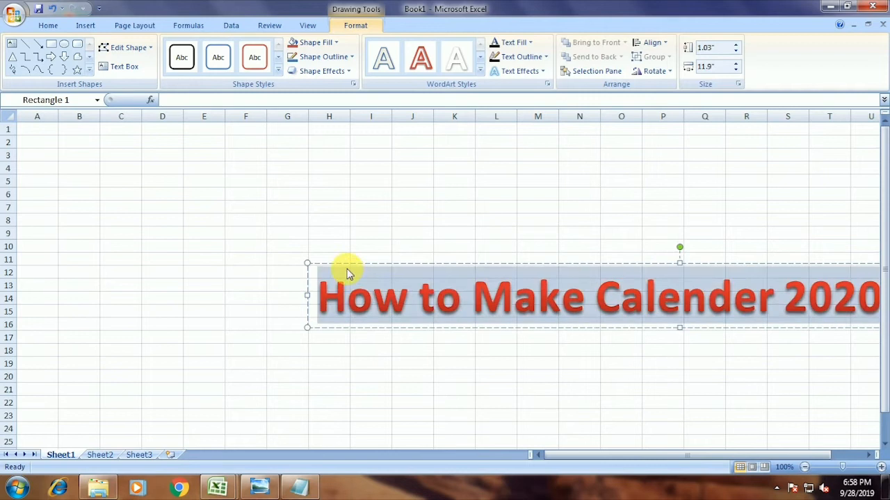
left_click(60, 28)
left_click(219, 48)
left_click(220, 47)
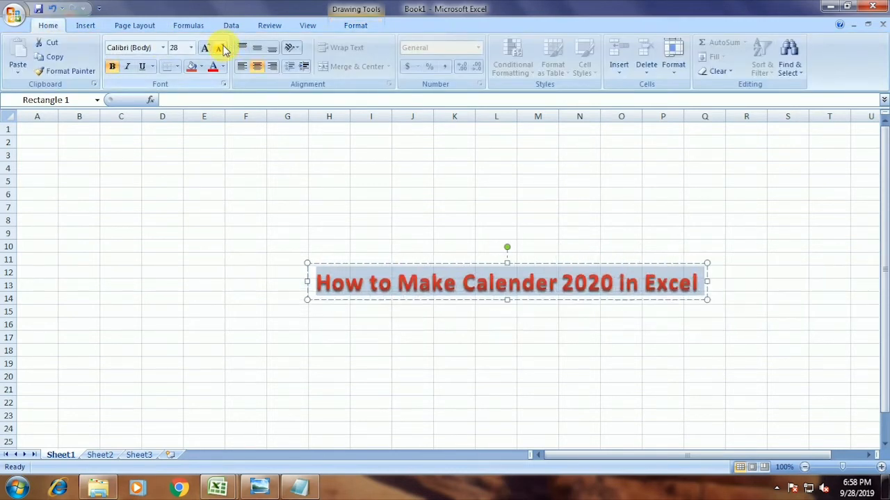
left_click(205, 48)
left_click(205, 47)
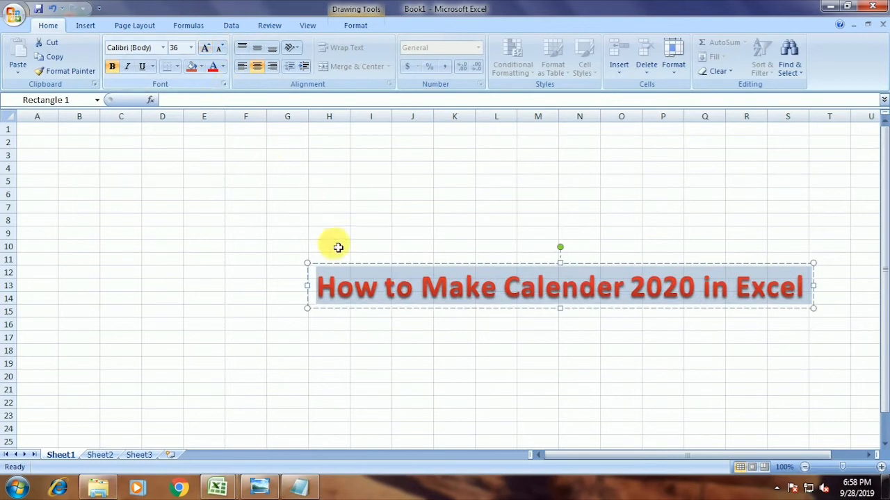
left_click_drag(345, 265, 317, 79)
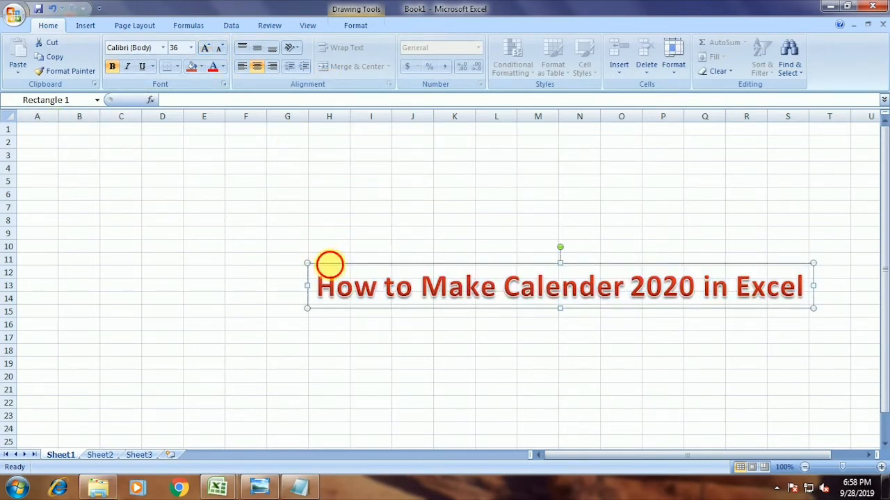
left_click_drag(330, 260, 44, 127)
Fill the title's shape with light orange and apply a red WordArt style to all its text
left_click(355, 25)
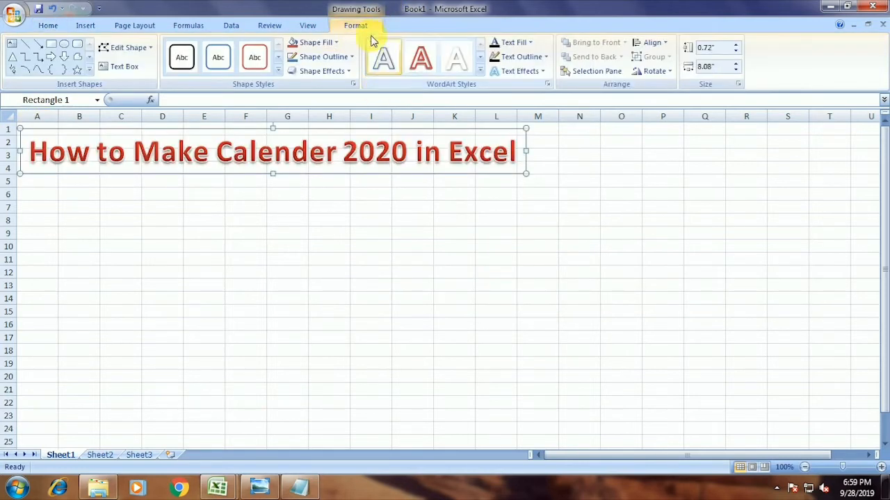
left_click(312, 42)
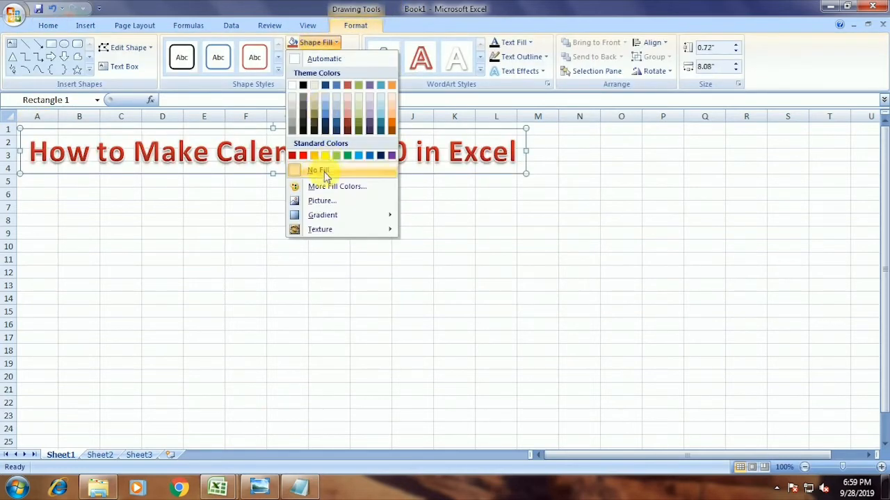
left_click(392, 111)
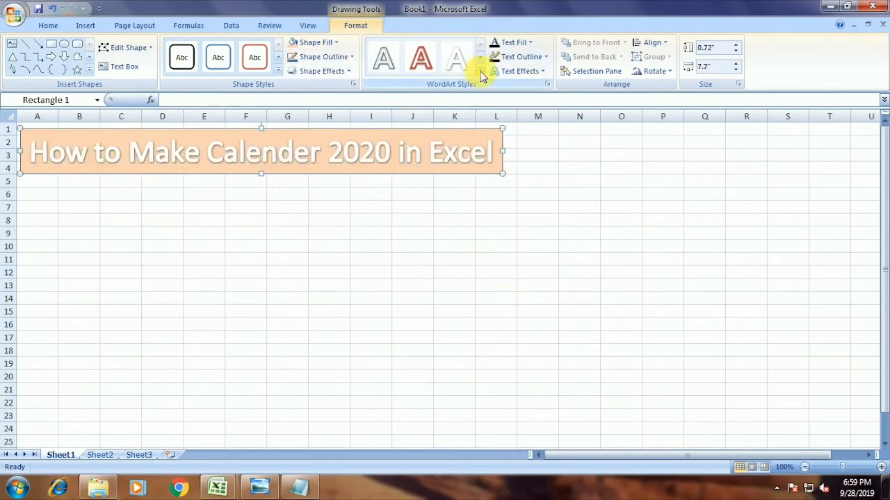
left_click(479, 74)
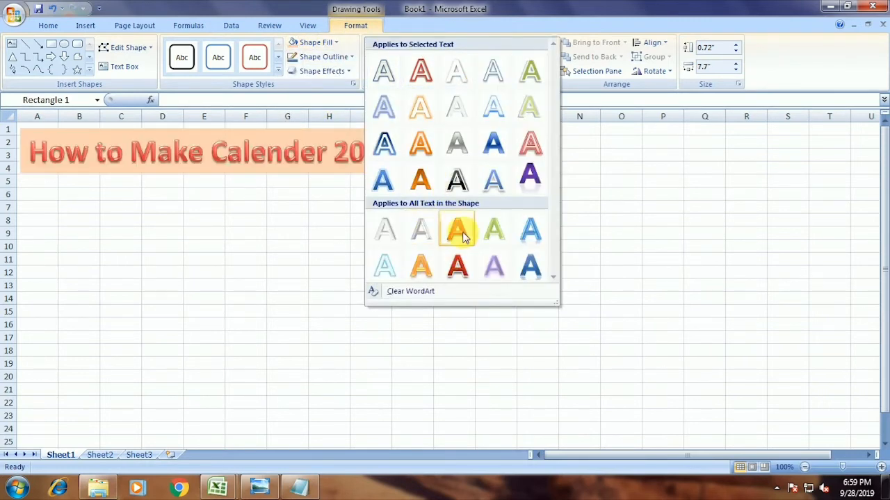
left_click(463, 235)
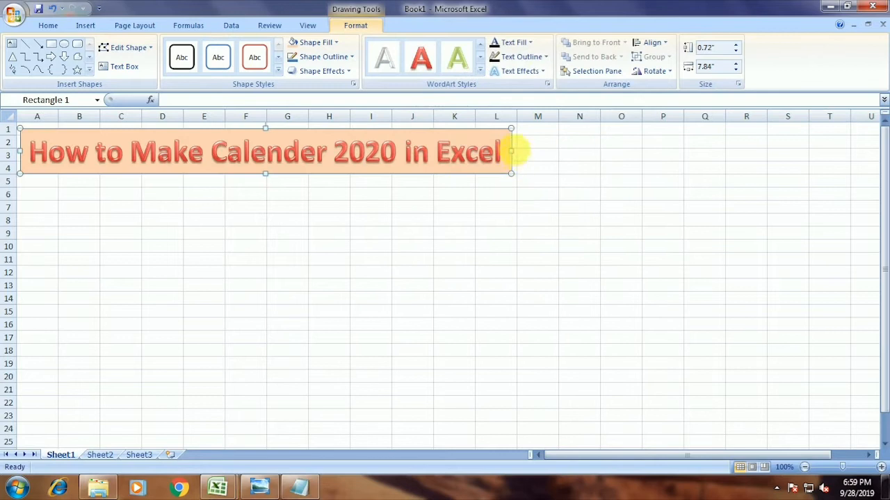
Try widening the title box to about 10.21 inches and enlarging its text to 48, and return the text to 36
left_click_drag(512, 147, 658, 147)
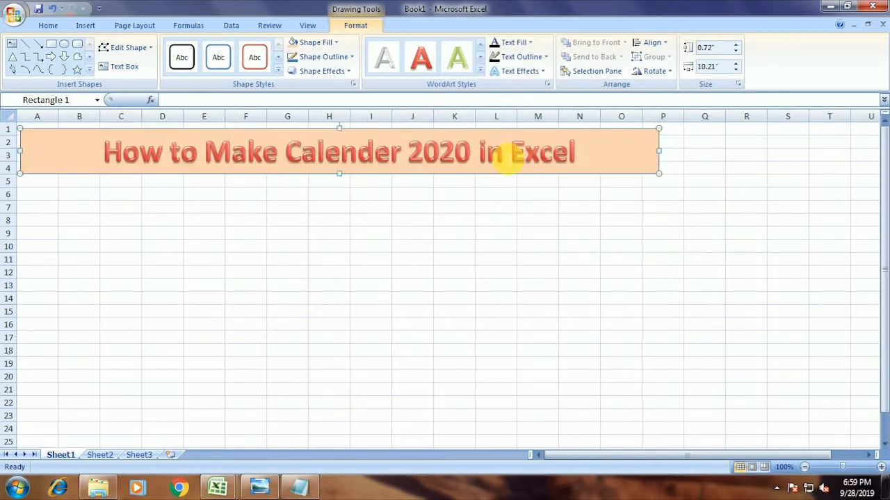
key("ctrl+a")
left_click(49, 25)
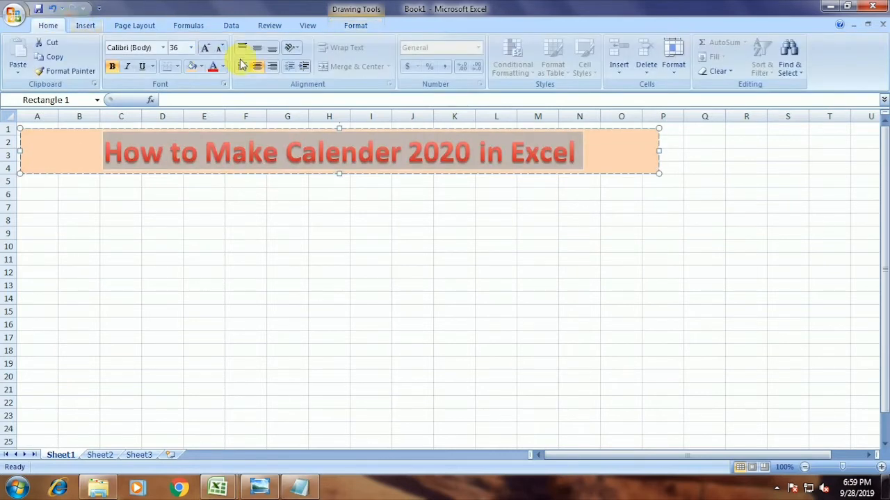
left_click(206, 52)
left_click(206, 52)
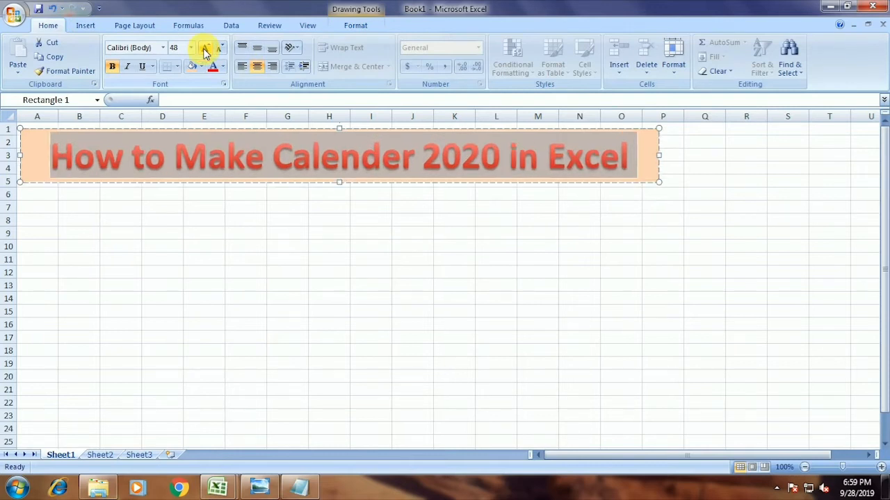
left_click(218, 49)
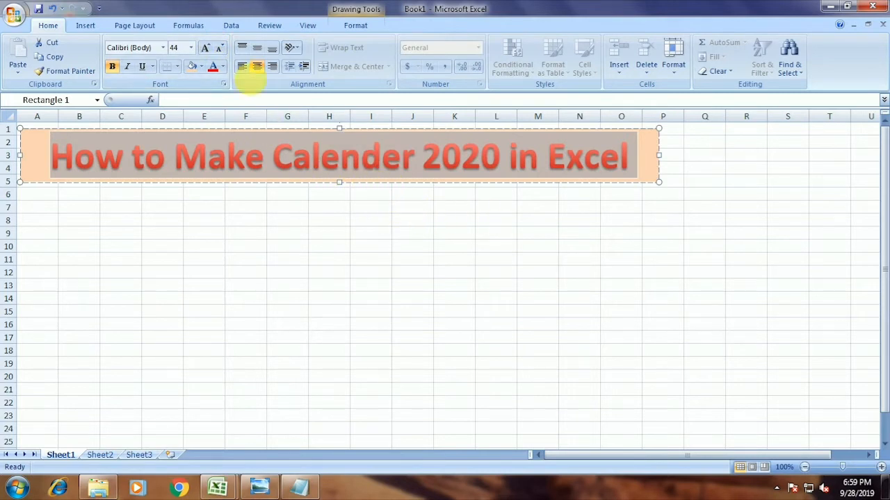
left_click(217, 49)
left_click(218, 49)
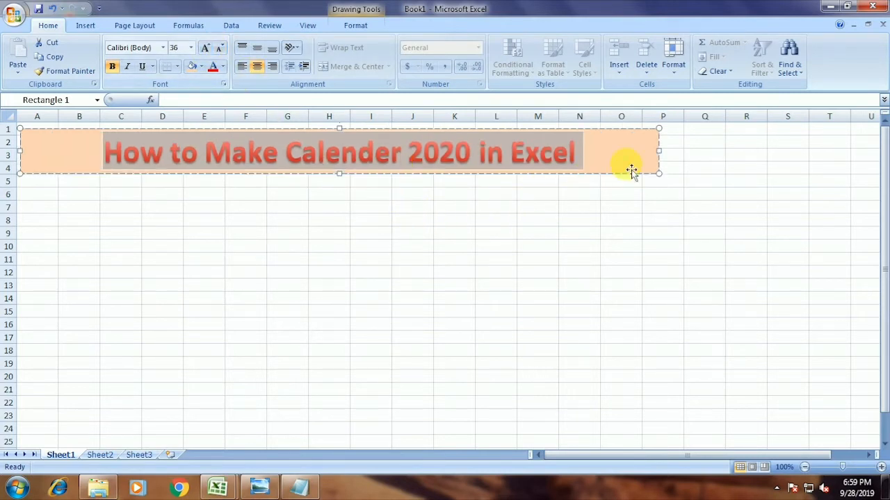
Narrow the title box so its right edge ends in column M, and deselect it
left_click(650, 151)
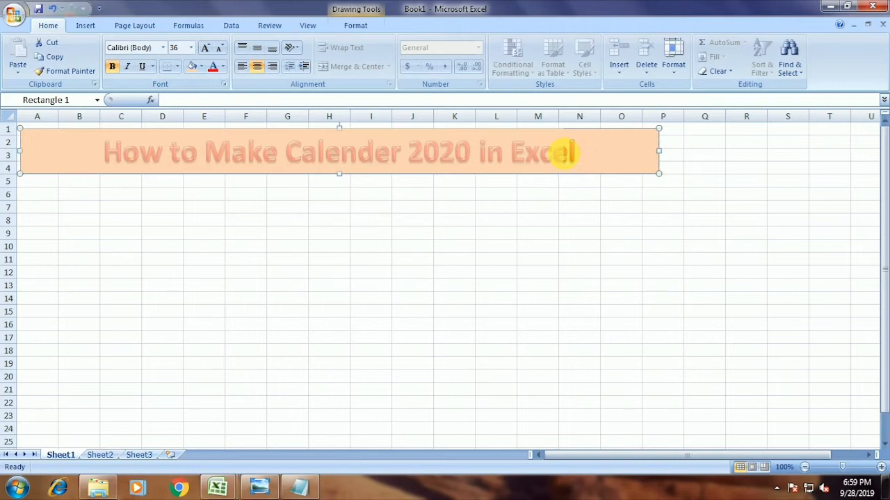
left_click_drag(564, 153, 543, 156)
left_click(413, 219)
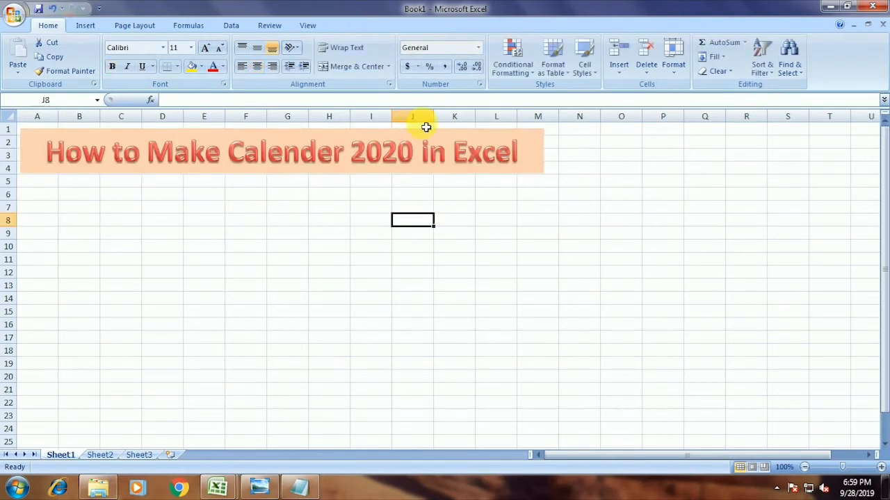
Enter SUN in cell A6 as the first weekday heading below the title
left_click_drag(46, 203, 188, 208)
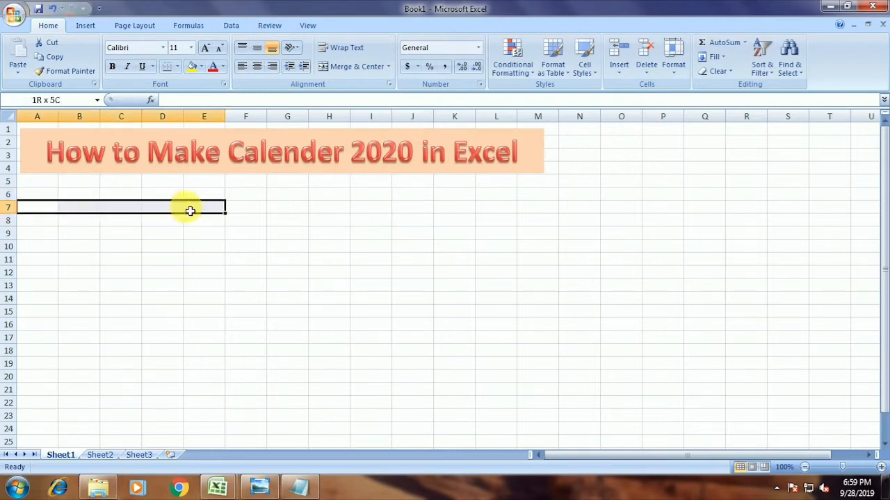
left_click(46, 223)
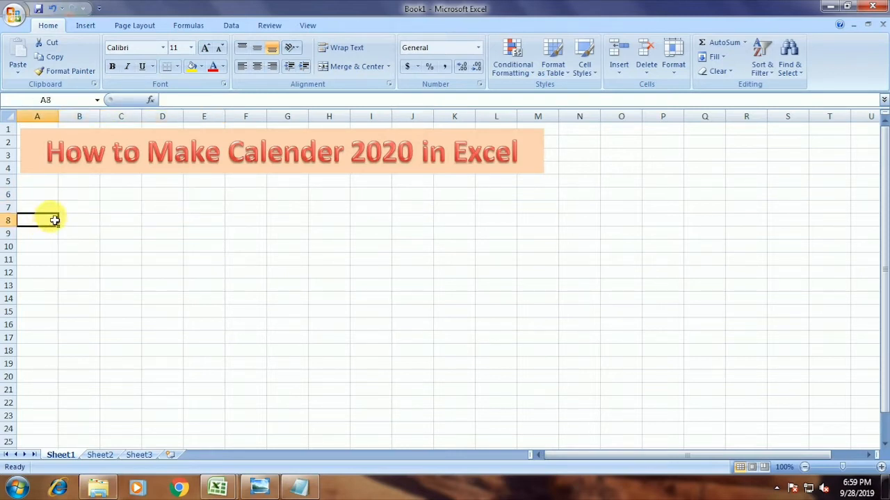
key("Up")
key("Up")
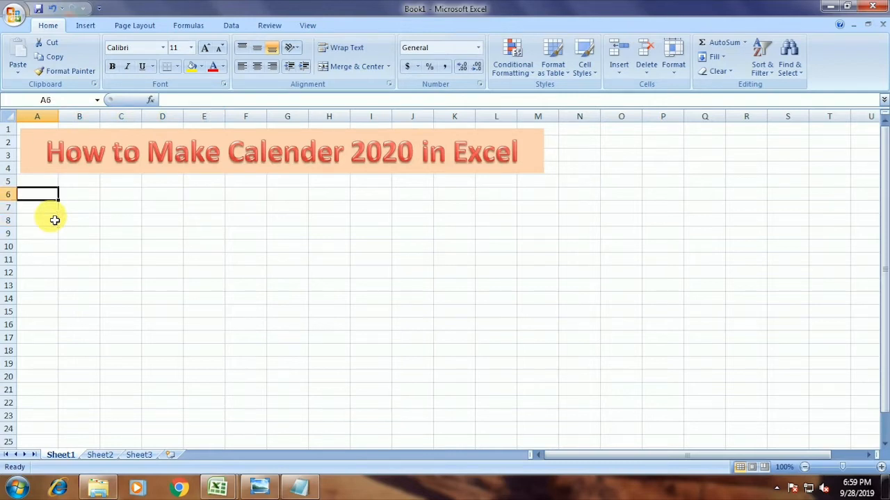
type("s")
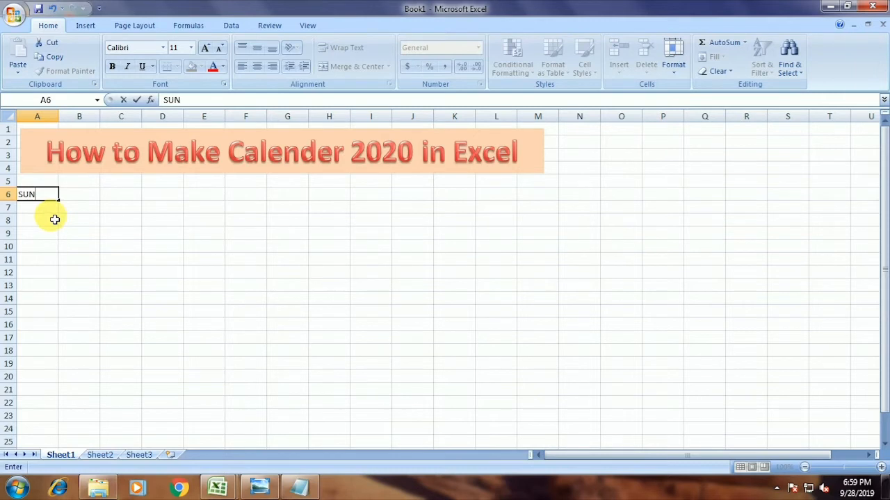
key("ctrl+Return")
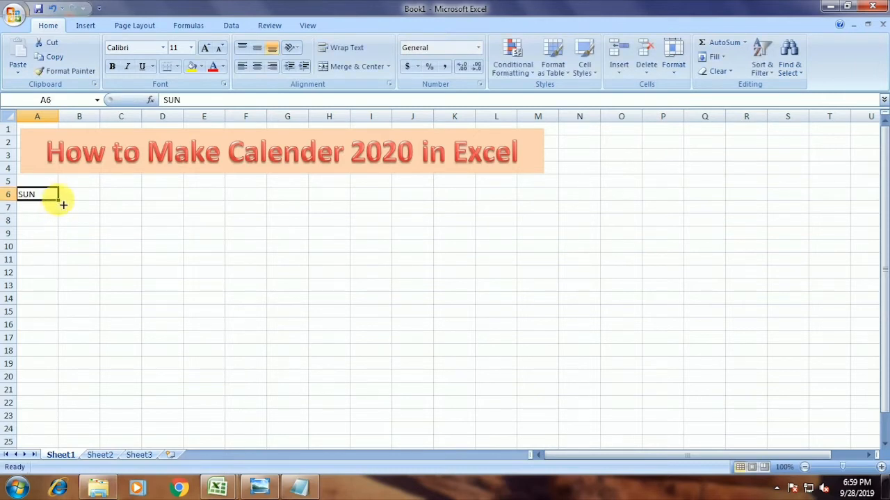
Extend the weekday headings from SUN through SAT across A6:G6 and autofit their column widths
left_click_drag(63, 205, 298, 194)
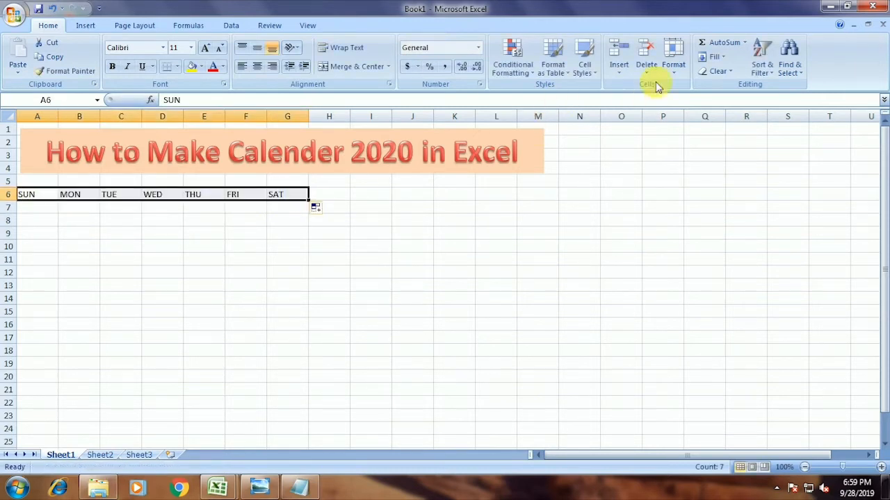
left_click(673, 62)
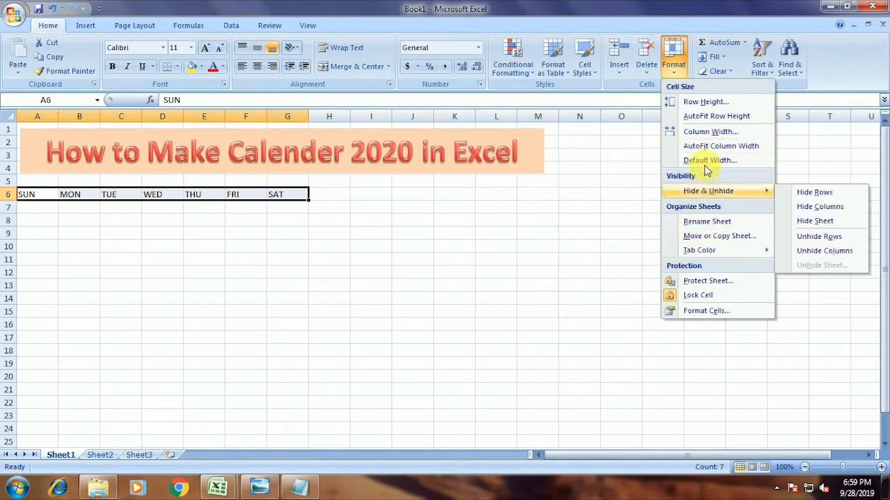
left_click(709, 146)
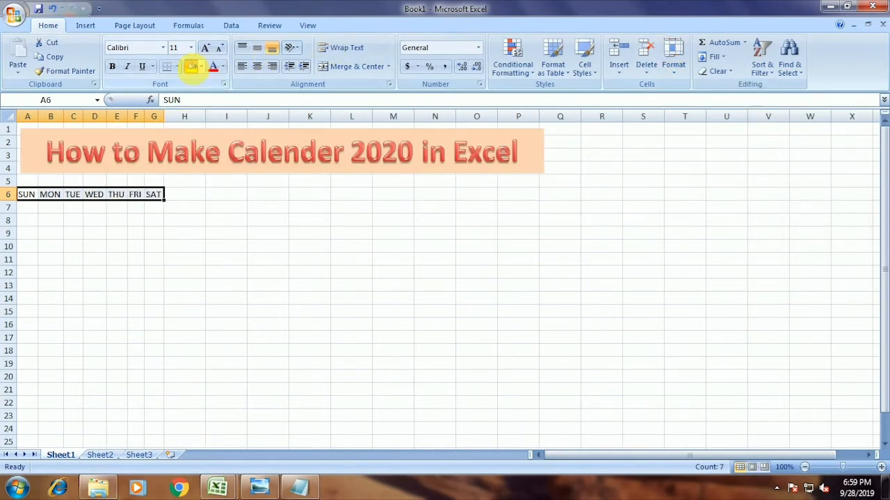
left_click(190, 66)
key("ctrl+z")
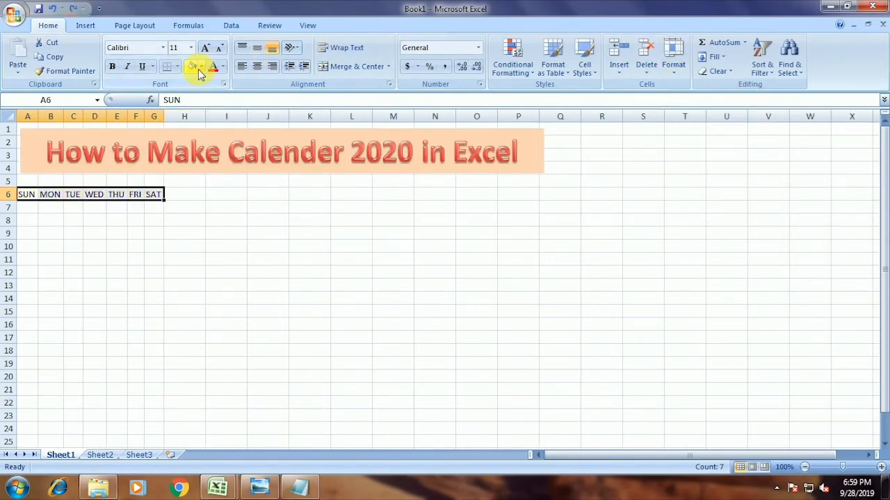
Move the weekday headings from A6:G6 down one row to A7:G7
key("ctrl+c")
left_click(36, 209)
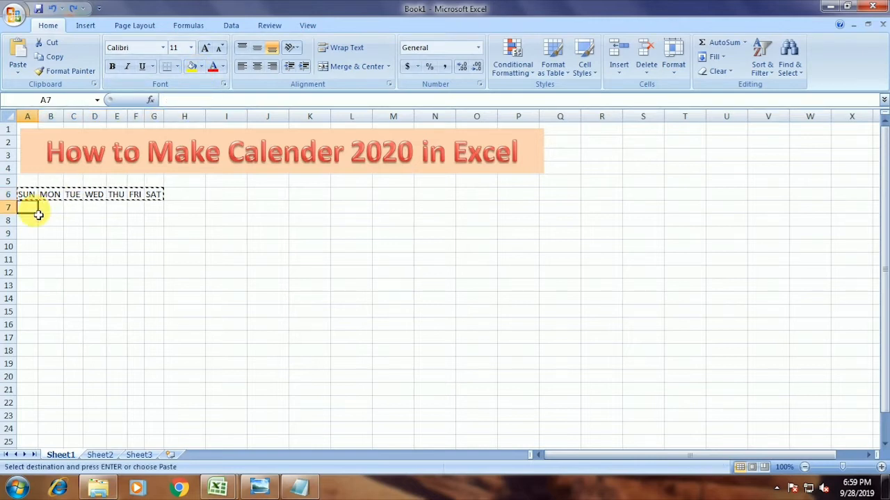
key("Return")
Merge and center A6:G6 above the weekdays, with a yellow fill and bold red text
left_click_drag(35, 196, 155, 194)
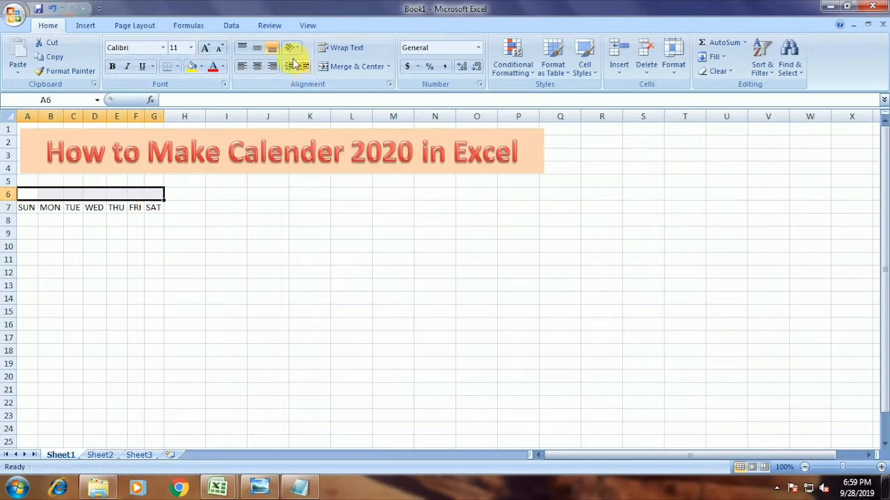
left_click(338, 66)
left_click(199, 66)
left_click(193, 67)
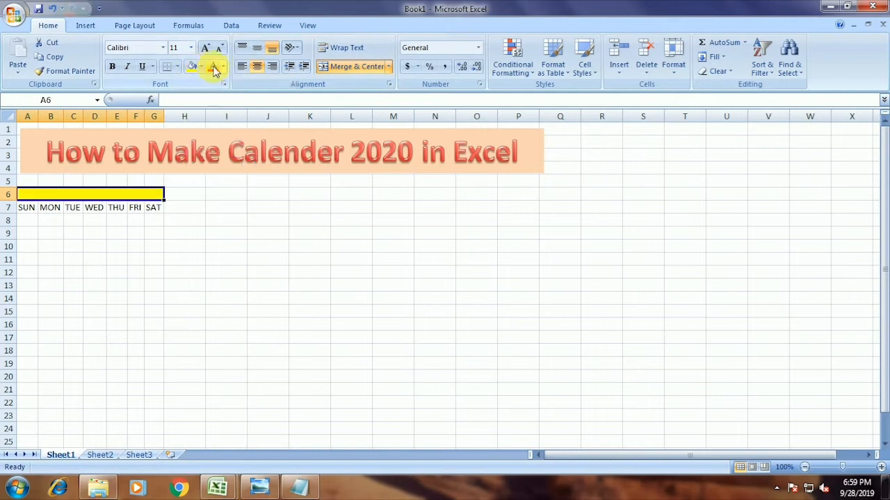
left_click(113, 67)
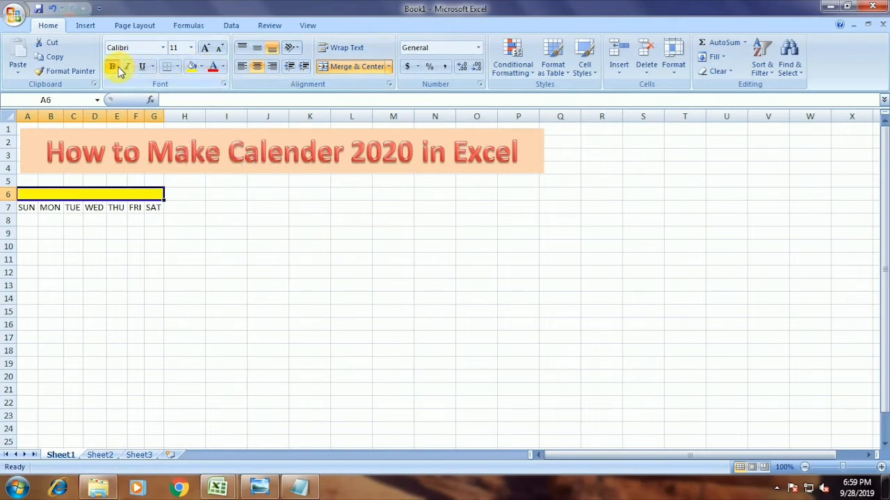
Enter JAN in the merged header above the first weekday row and set its font size to 12
type("JAN")
key("Tab")
left_click(67, 193)
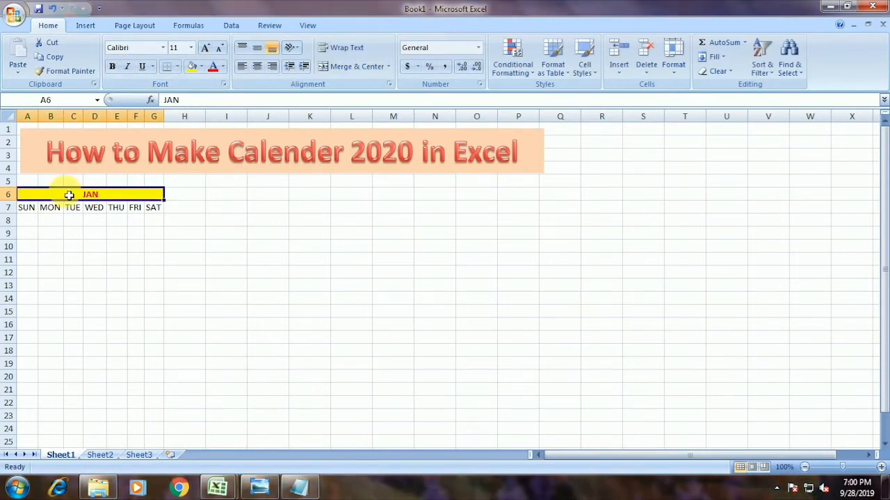
left_click(206, 49)
left_click(207, 49)
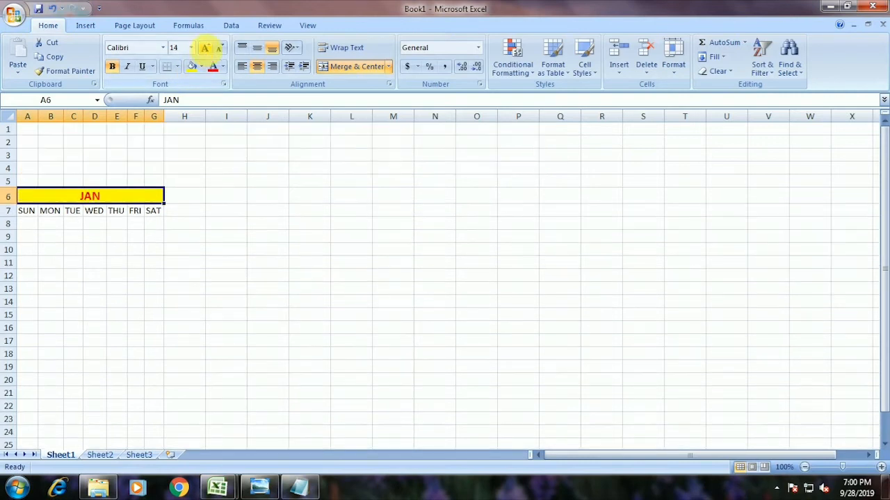
left_click(219, 48)
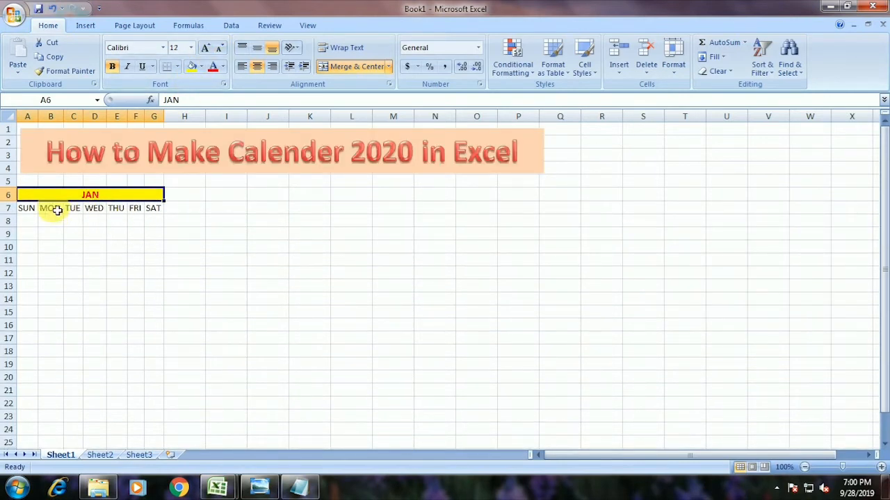
Copy the JAN header's formatting to I6:O6 and Q6:W6 with Format Painter
left_click(66, 71)
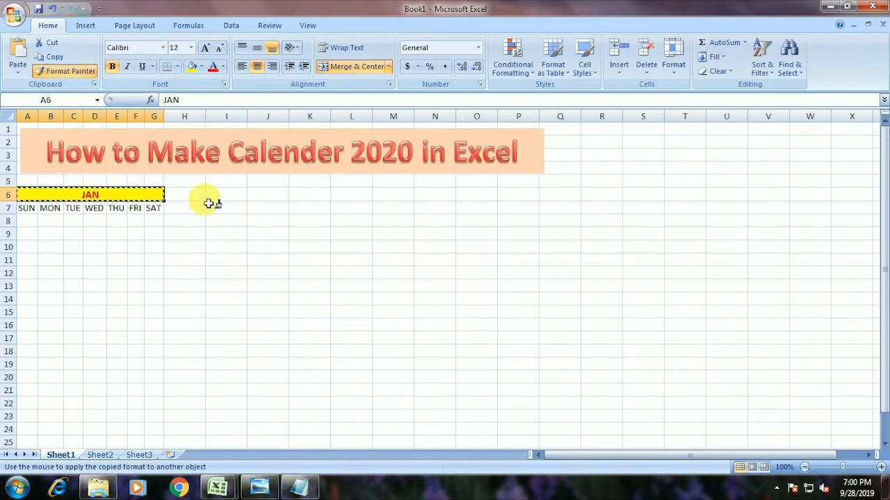
left_click_drag(208, 196, 495, 197)
left_click(66, 71)
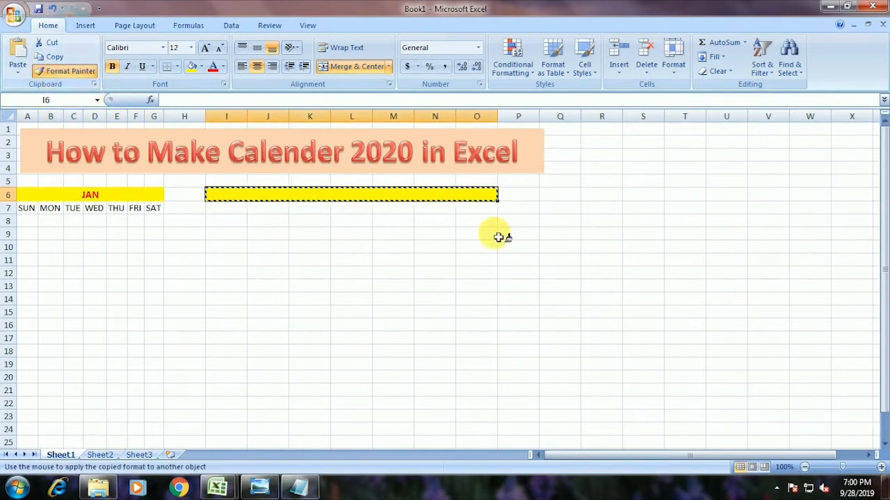
left_click(567, 195)
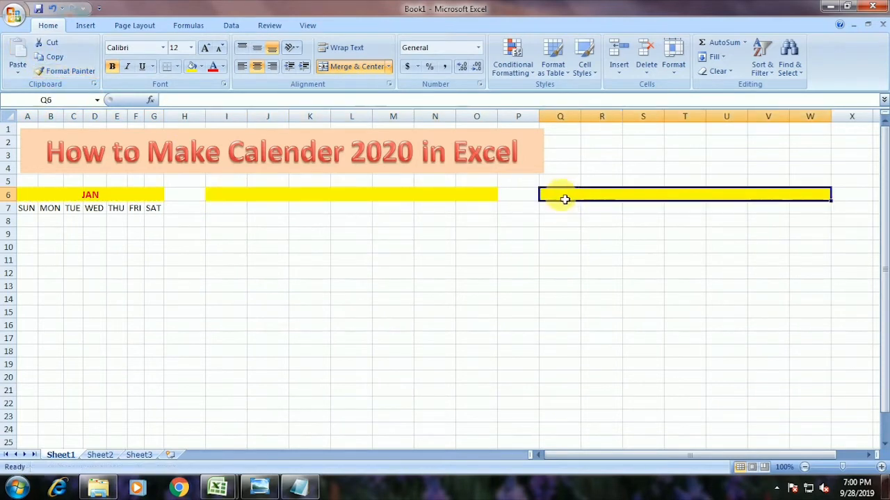
Enter SUN in I7, fill the weekdays through SAT across to O7, and autofit columns I to O
left_click(235, 216)
type("SUN")
key("Tab")
left_click(234, 212)
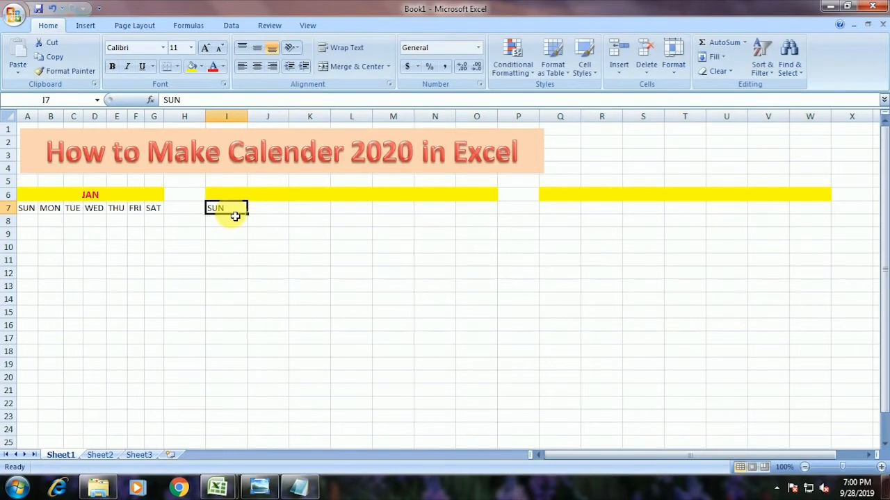
left_click_drag(247, 213, 502, 221)
left_click(671, 66)
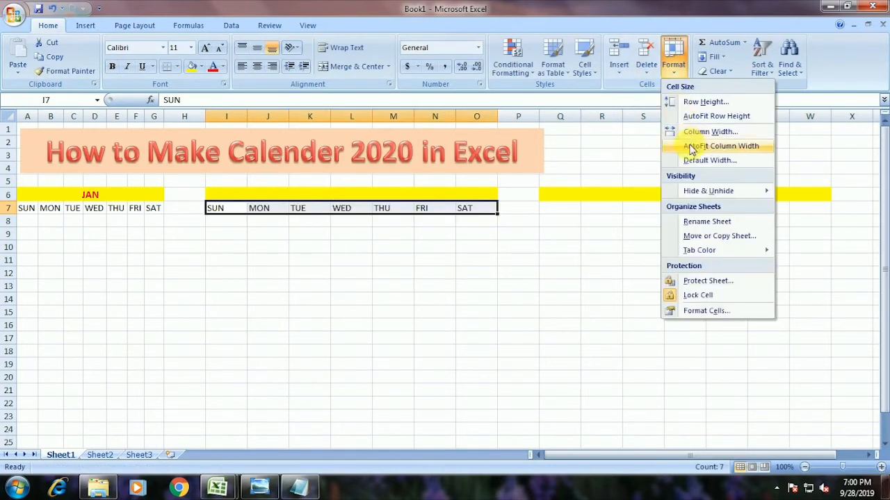
left_click(687, 145)
Enter SUN in Q7, fill the weekdays through SAT across to W7, and autofit columns Q to W
left_click(422, 210)
type("SUN")
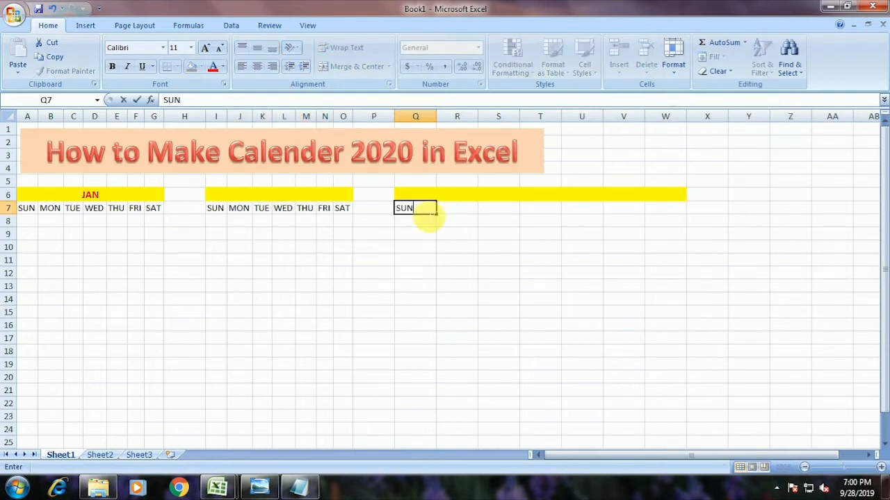
key("Return")
left_click(419, 210)
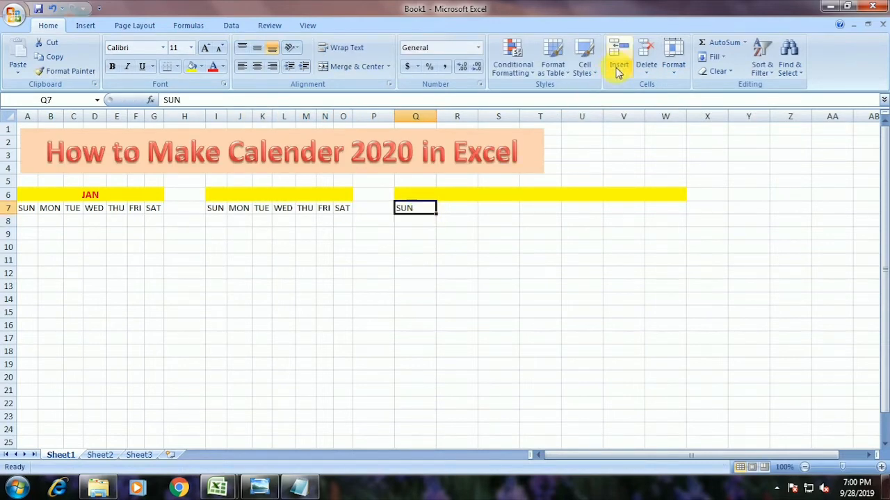
left_click(673, 63)
left_click(688, 146)
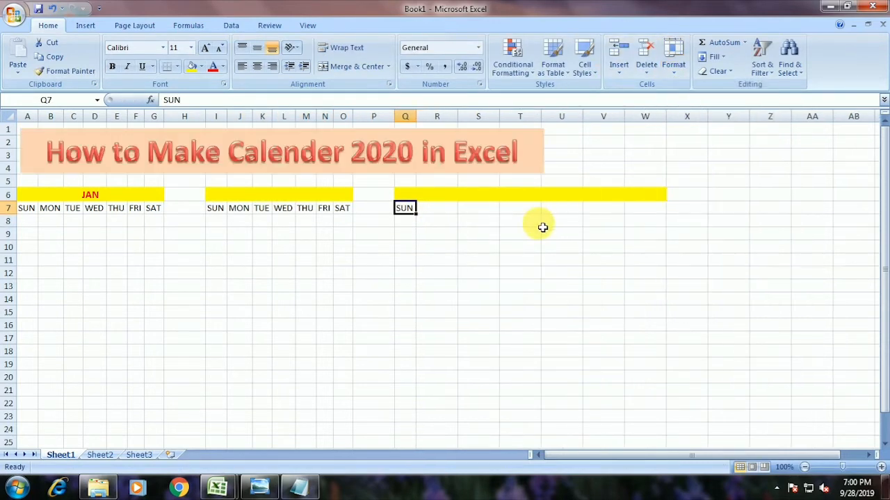
left_click_drag(417, 214, 674, 230)
left_click(673, 64)
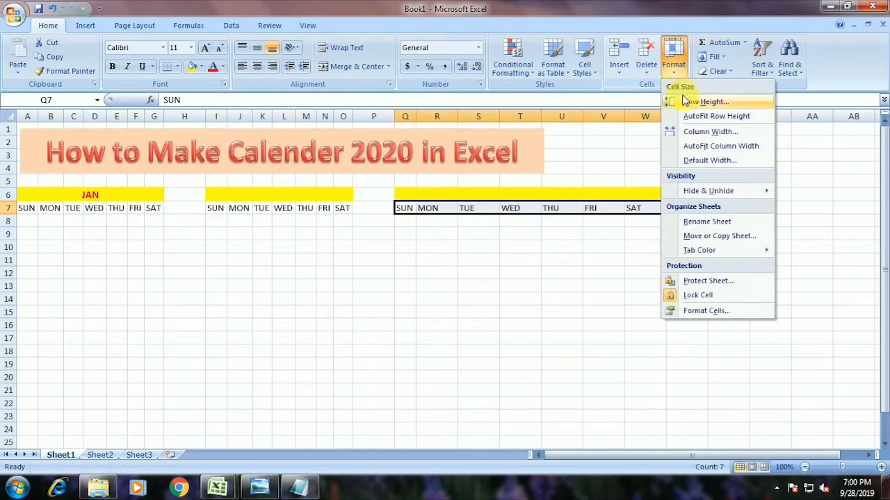
left_click(686, 146)
Enter SUN in Y7, fill the weekdays through SAT across to AE7, and autofit columns Y to AE
left_click(606, 208)
type("SUN")
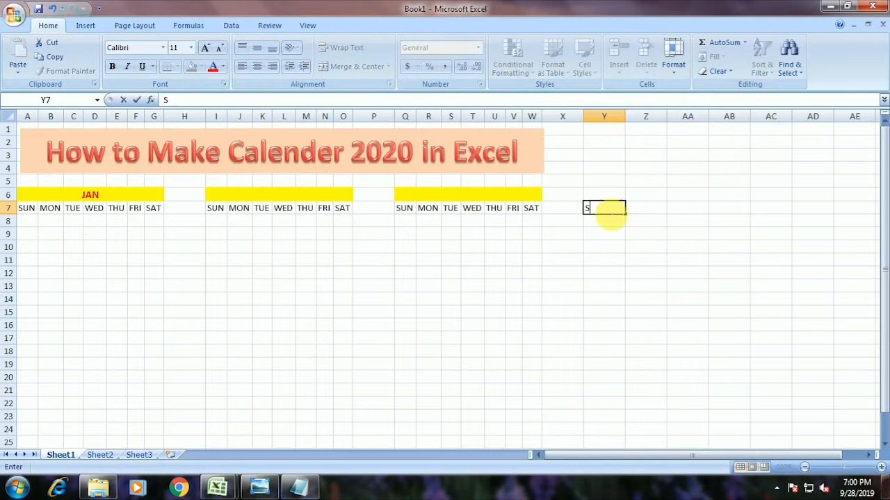
key("Return")
left_click(606, 207)
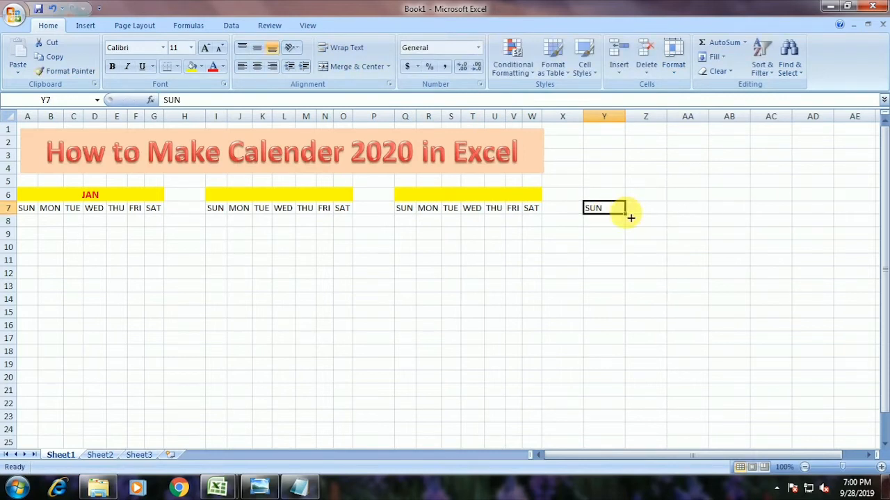
mouse_move(626, 214)
left_mouse_down()
mouse_move(881, 231)
mouse_move(645, 240)
mouse_move(626, 220)
left_mouse_up()
left_click(672, 66)
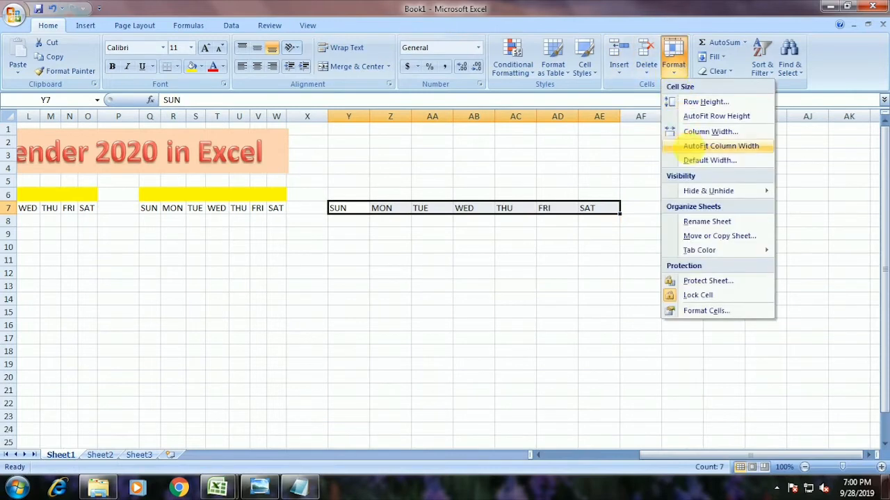
left_click(688, 146)
left_click_drag(707, 453, 707, 453)
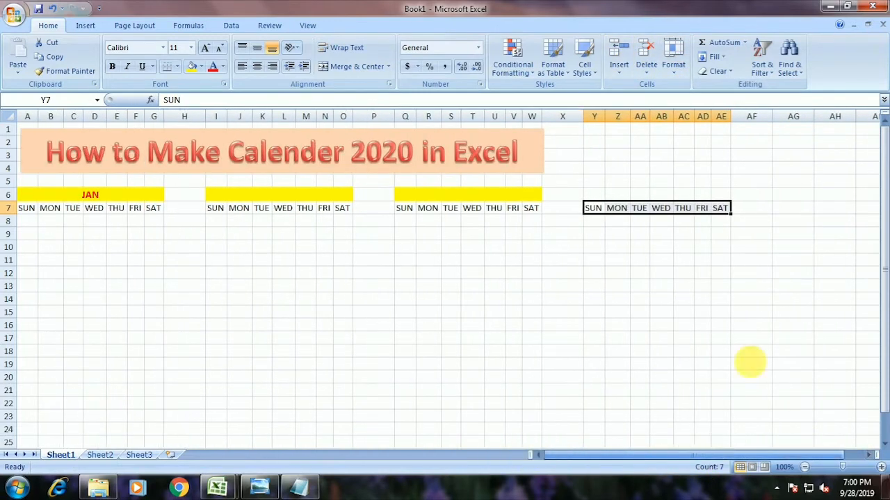
Copy the yellow merged header formatting from Q6 to Y6:AE6 above the fourth weekday row
left_click(514, 198)
left_click(66, 71)
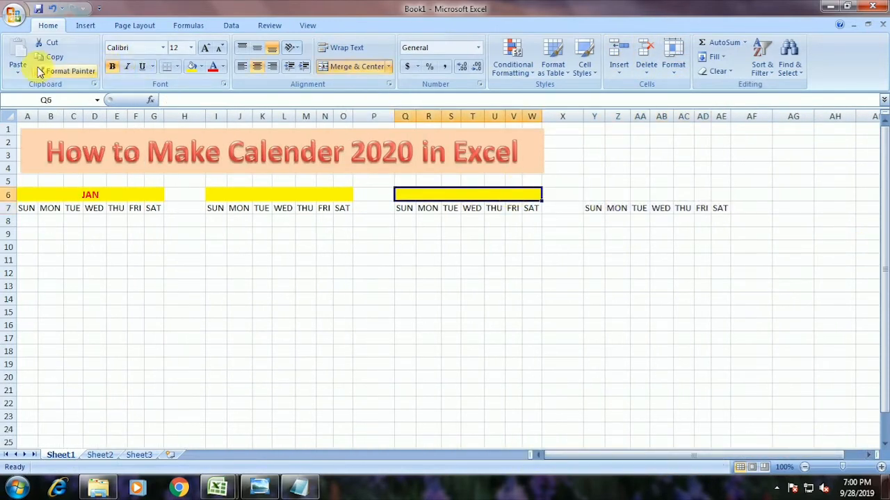
left_click_drag(590, 196, 720, 196)
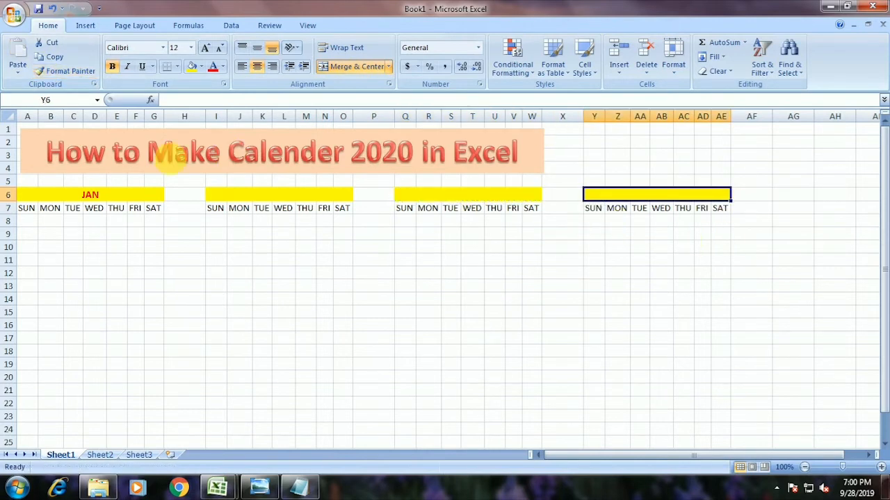
Enter the month names FEB, MAR and APR in the three empty yellow headers of row 6
left_click(249, 198)
type("FEB")
key("Tab")
key("Tab")
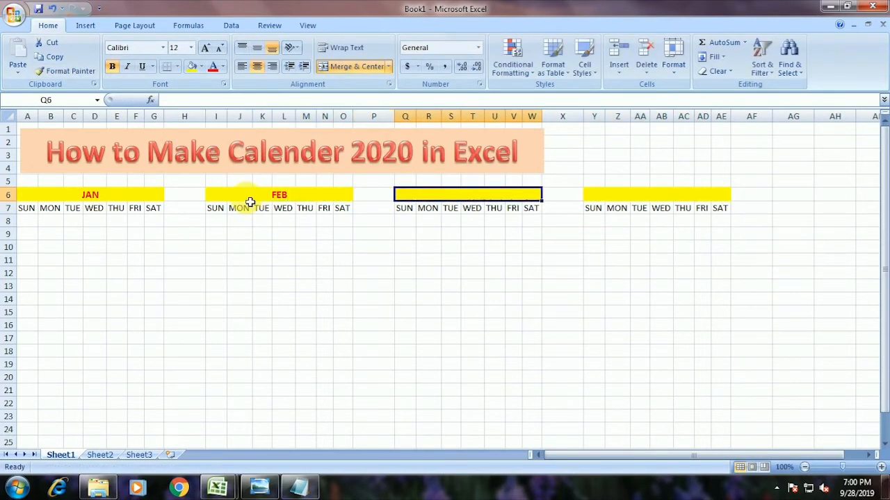
type("MAR")
key("Tab")
key("Tab")
type("AP")
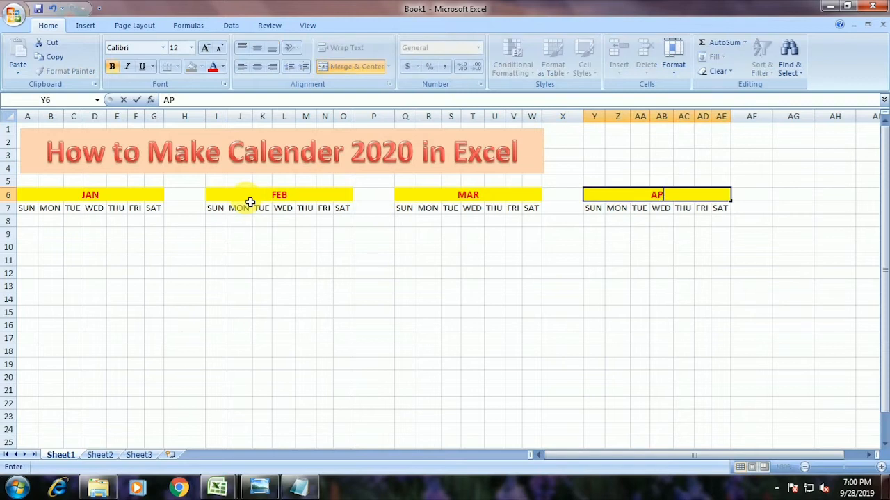
type("R")
key("Tab")
Enter January's dates 1 to 4 under WED through SAT in cells D8:G8
key("Down")
key("Left")
key("Left")
key("Left")
key("Left")
key("Left")
key("Left")
key("Left")
key("Left")
key("Left")
key("Left")
key("Left")
key("Left")
key("Left")
key("Left")
key("Left")
key("Left")
key("Left")
key("Left")
key("Left")
key("Left")
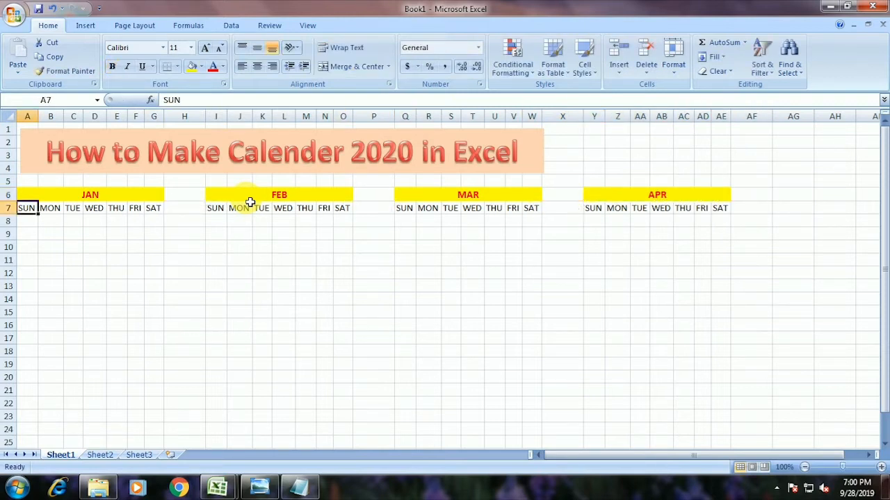
key("Down")
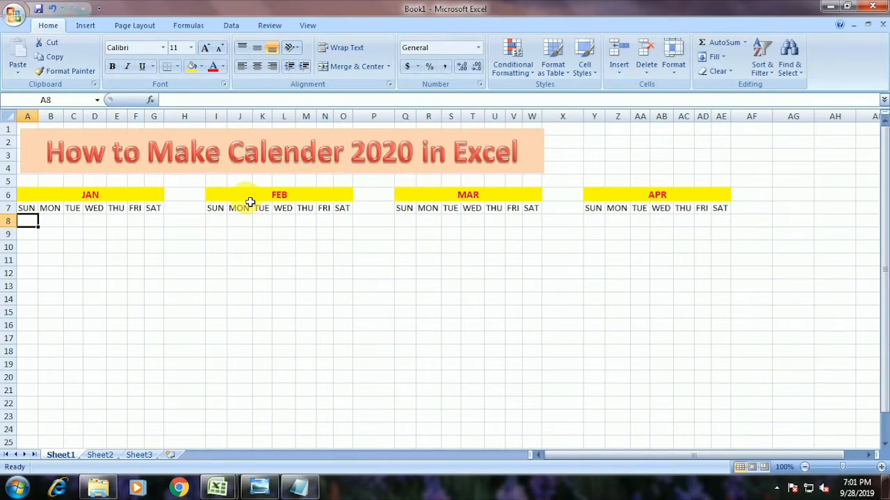
key("Right")
key("Right")
key("Right")
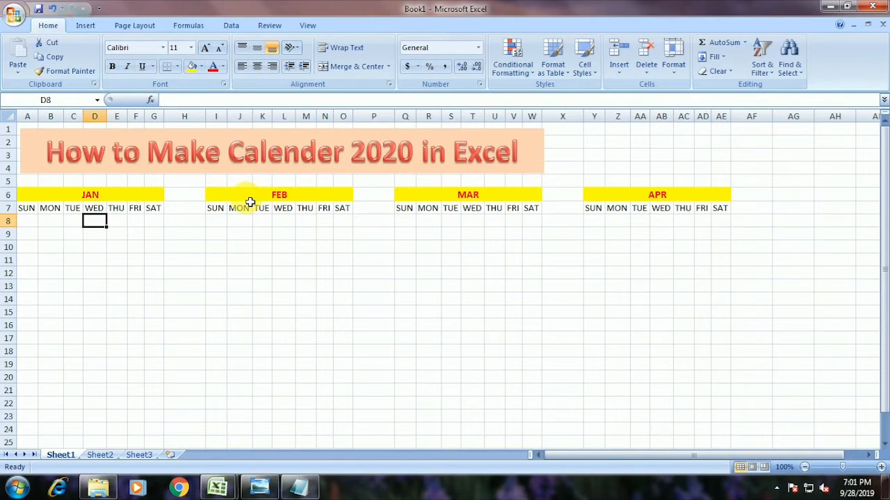
type("1")
key("Tab")
type("2")
key("Tab")
type("3")
key("Tab")
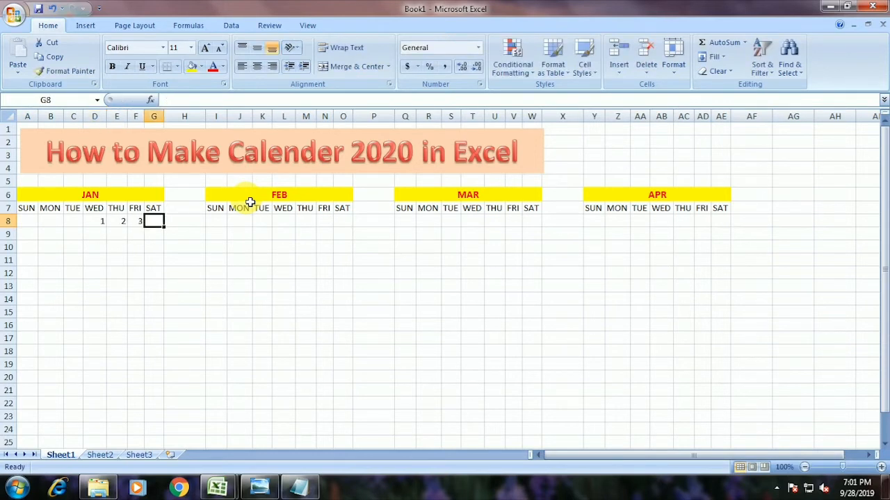
type("4")
key("Left")
Enter January's Sunday dates 5, 12, 19 and 26 in cells A9:A12
key("Home")
key("Down")
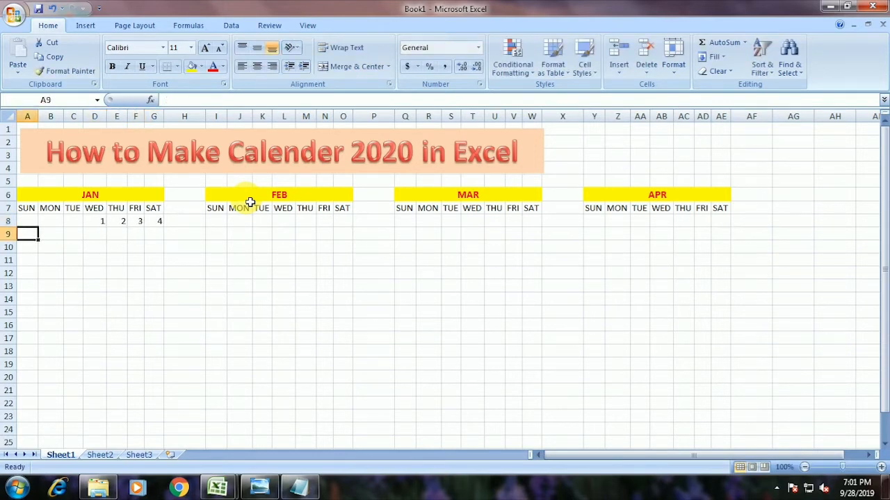
type("5")
key("Return")
type("12")
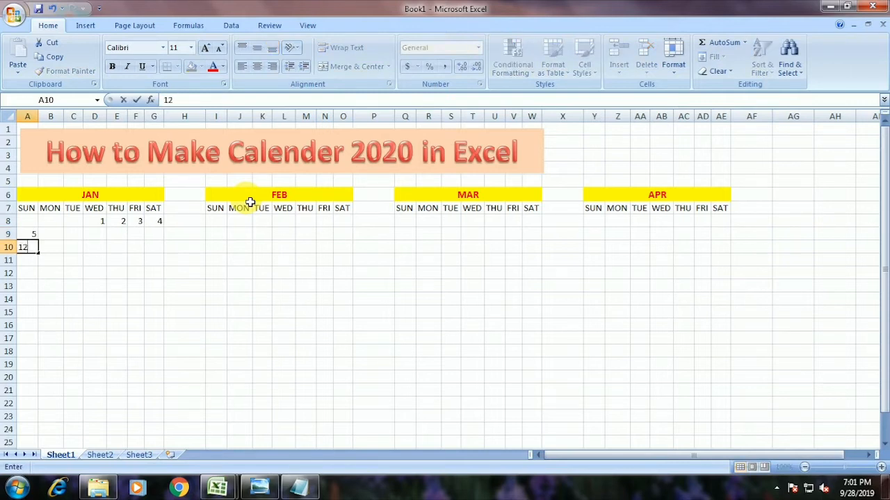
key("Return")
type("19")
key("Return")
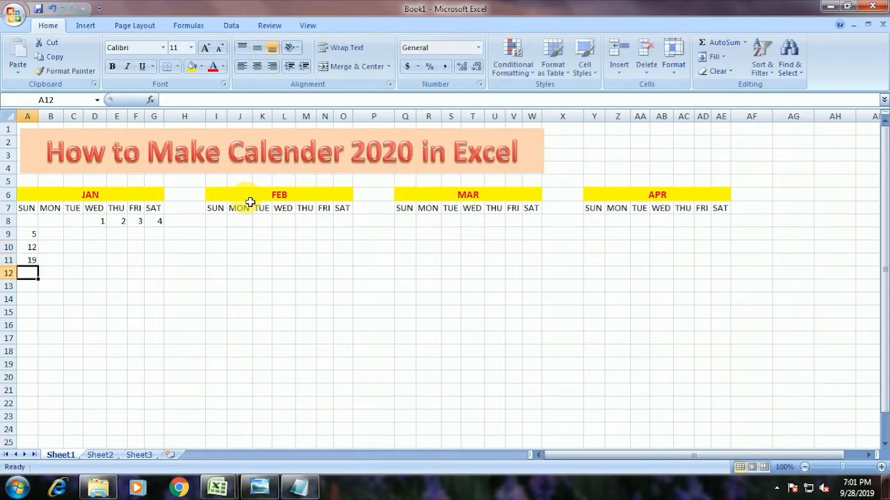
type("26")
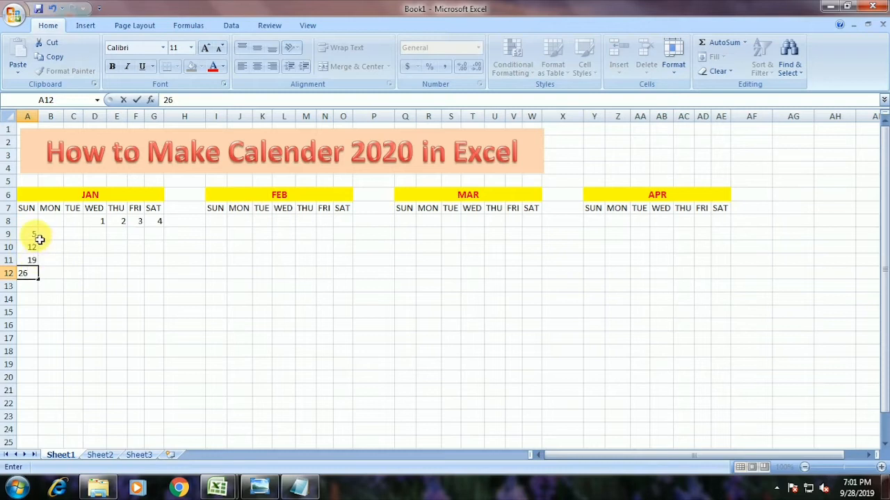
Fill January's remaining dates across A9:G12 with a linear series in rows, step value 1 and stop value 31
left_click_drag(33, 235, 158, 275)
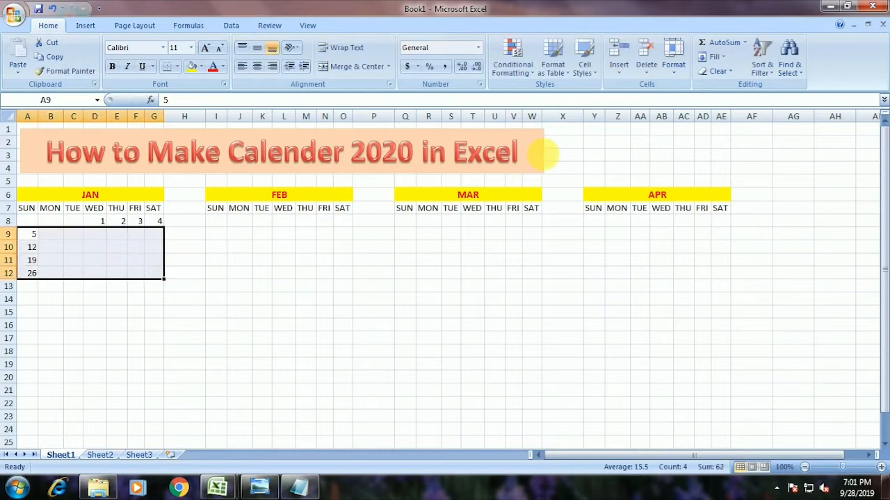
left_click(718, 58)
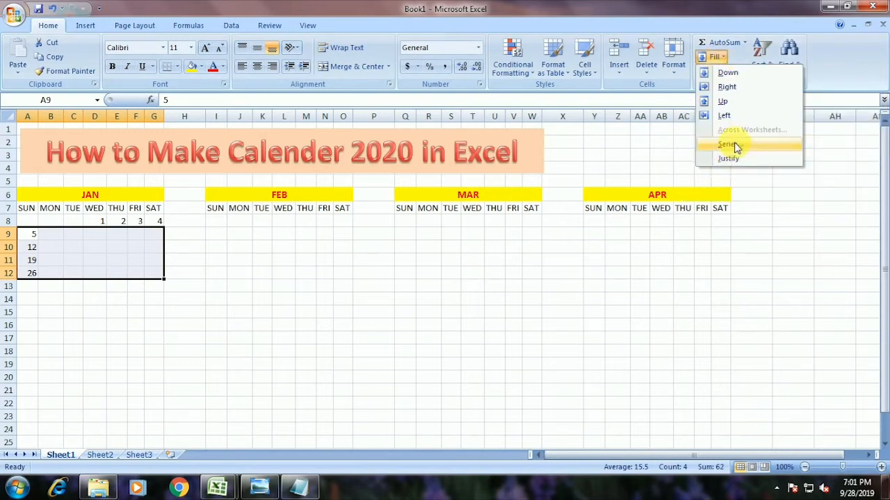
left_click(734, 145)
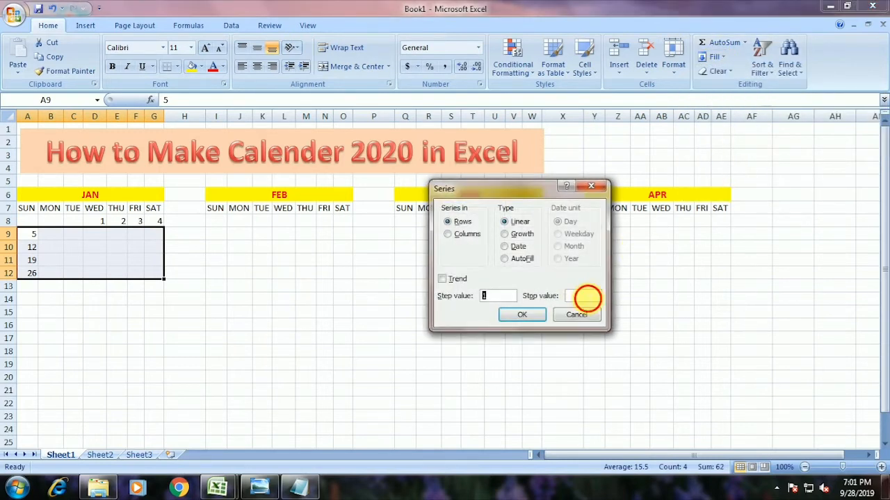
left_click(576, 295)
type("31")
key("Return")
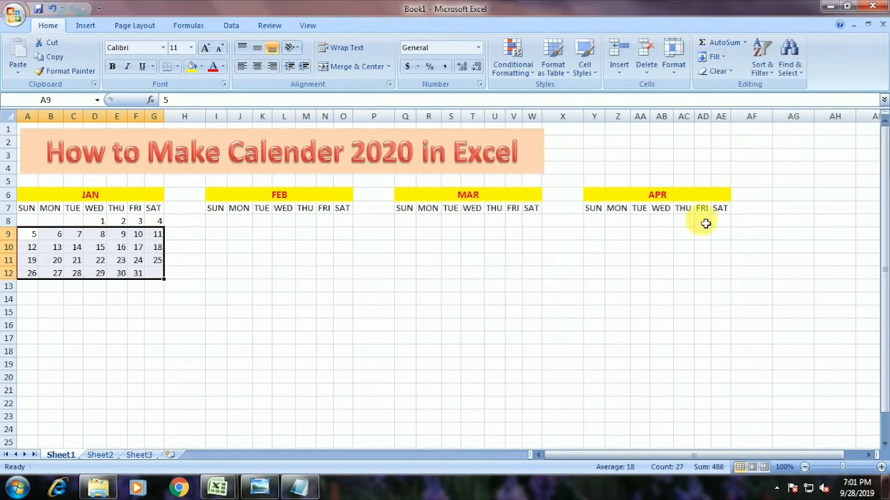
Bold January's weekday headings in A7:G7 and make its Sunday column A7:A12 bold red
left_click_drag(25, 208, 155, 208)
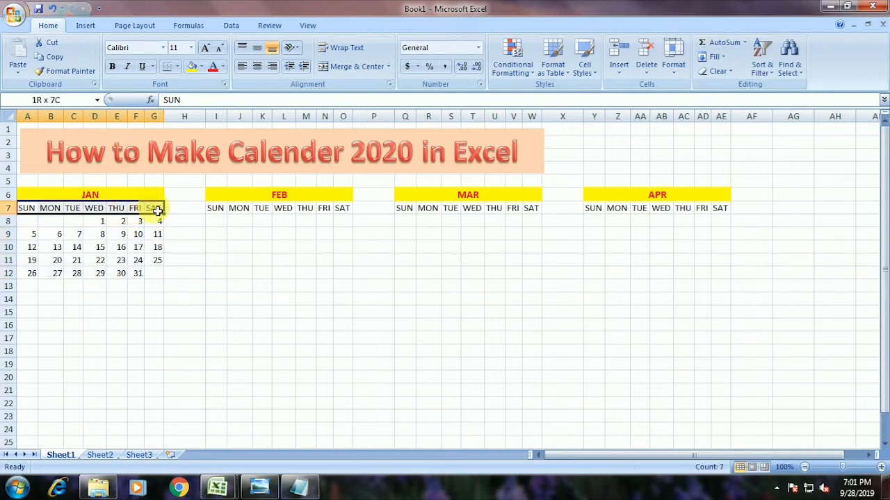
left_click(112, 68)
left_click_drag(26, 210, 35, 274)
left_click(212, 67)
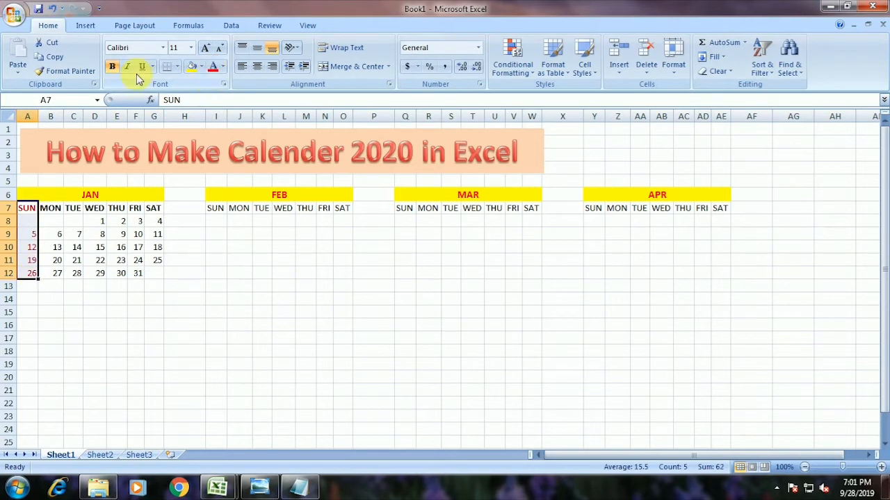
left_click(112, 67)
Bold the weekday headings of FEB, MAR and APR in I7:AE7
left_click_drag(223, 213, 729, 211)
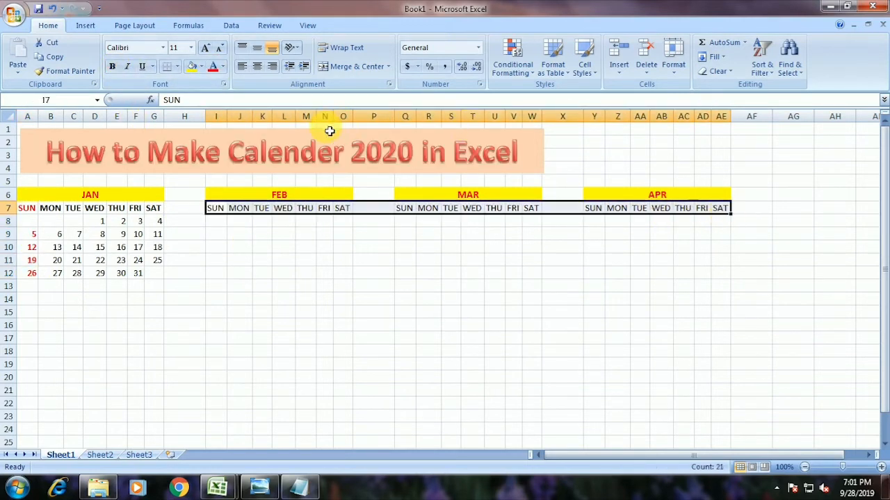
left_click(112, 67)
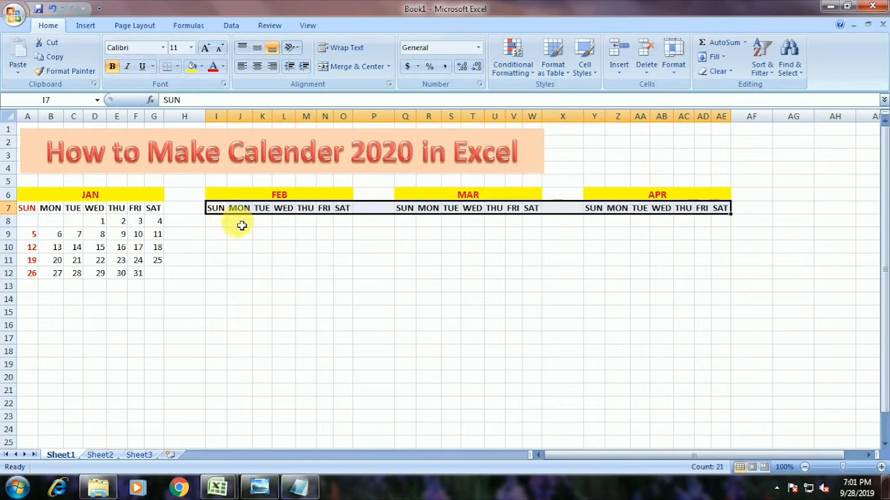
left_click(236, 226)
Check January's Friday column for its last date, and enter February's date 1 under SAT in O8
left_click_drag(135, 209, 148, 284)
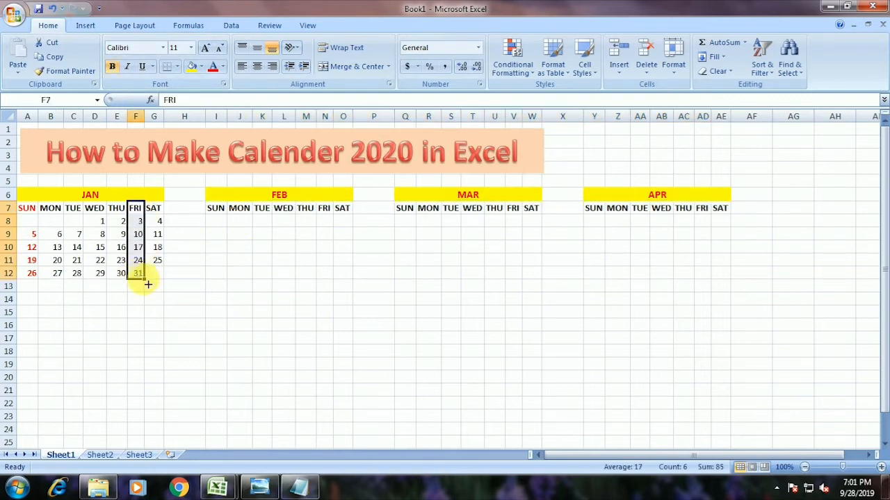
left_click(345, 221)
type("1")
key("Escape")
Enter February's Sunday dates 2, 9, 16 and 23 in cells I9:I12
key("Left")
key("Left")
key("Left")
key("Left")
key("Left")
key("Left")
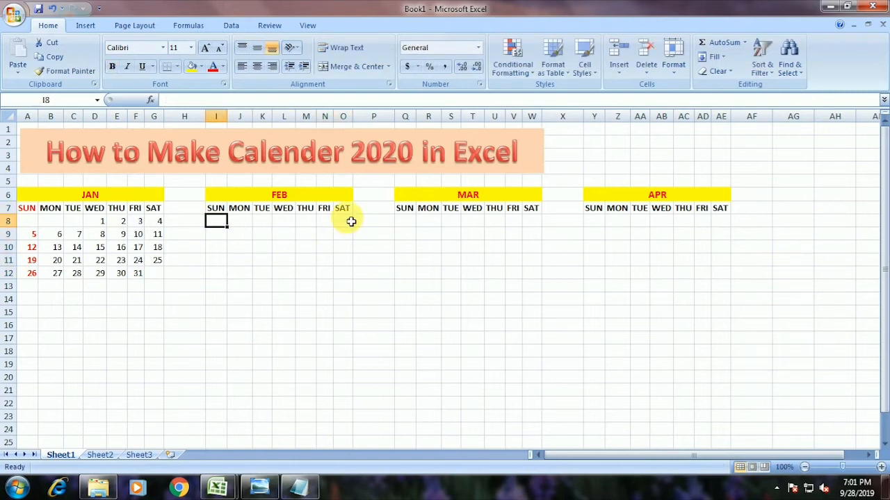
key("Down")
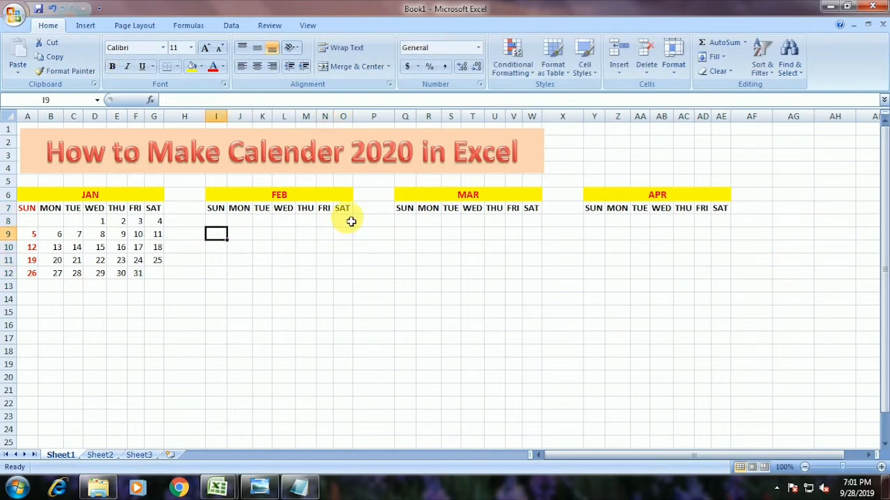
type("2")
key("Return")
type("9")
key("Return")
type("16")
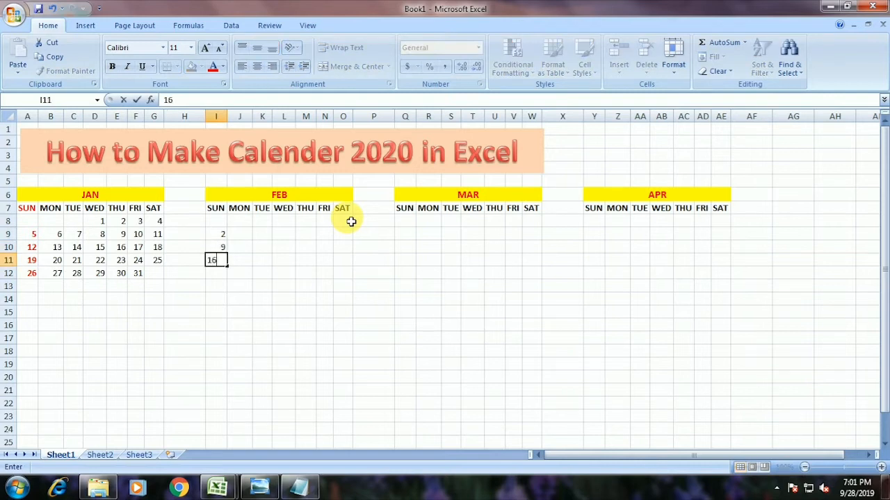
key("Return")
type("23")
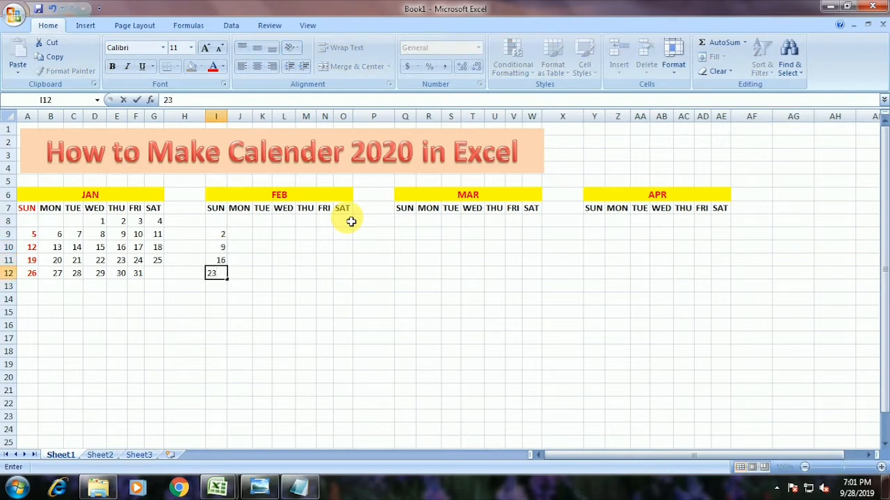
Fill February's remaining dates across I9:O12 with a linear series in rows, step value 1 and stop value 29
left_click_drag(218, 234, 344, 273)
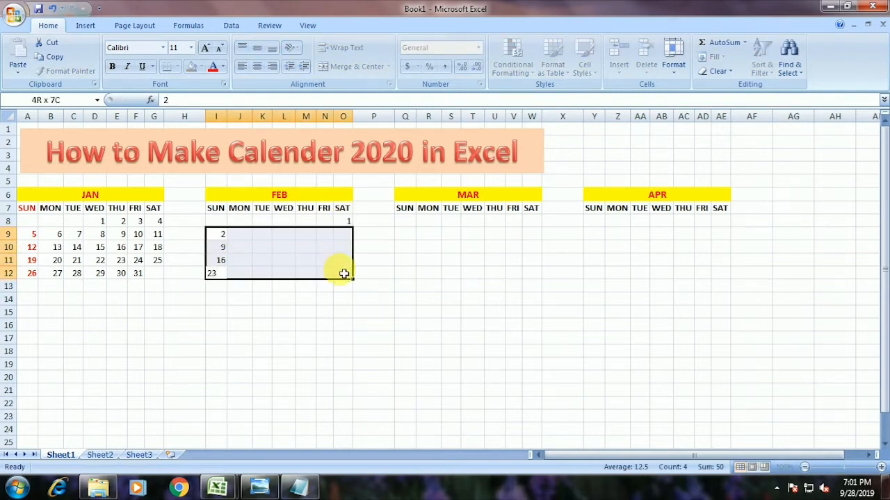
left_click(714, 57)
left_click(725, 146)
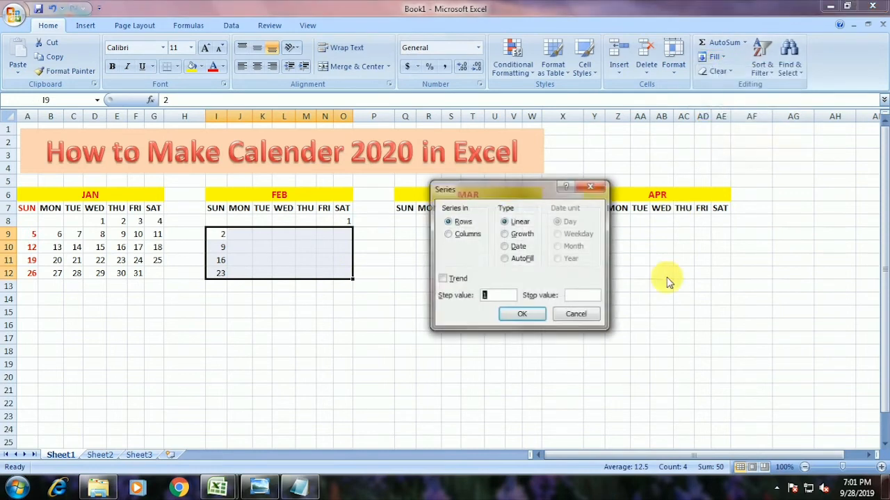
left_click(584, 296)
type("29")
key("Return")
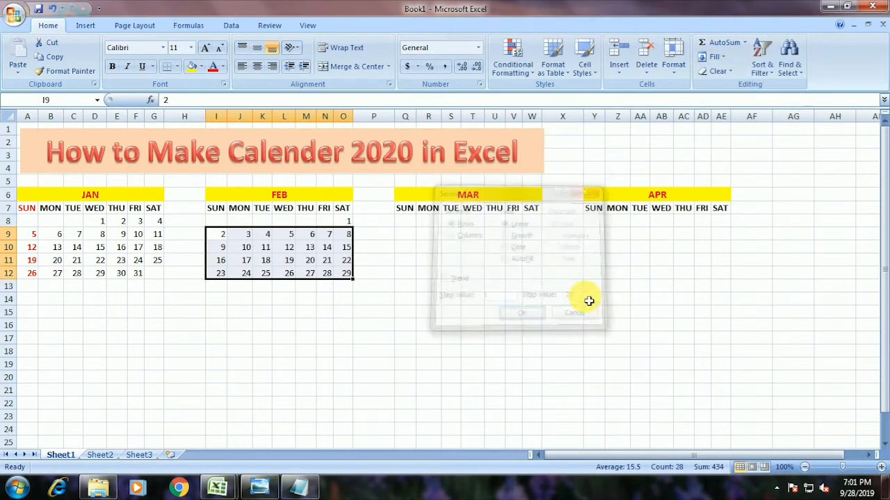
Make February's Sunday dates in I8:I12 bold red and color the SUN heading in I7 red
left_click_drag(226, 225, 221, 273)
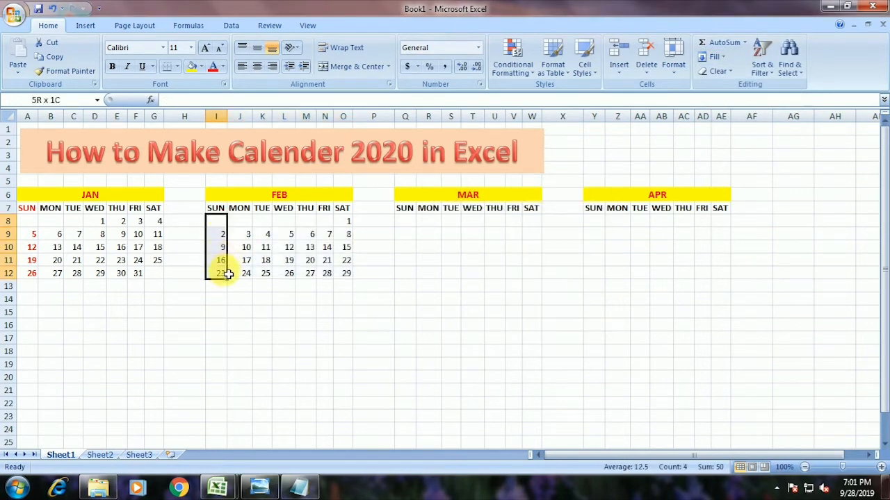
left_click(211, 68)
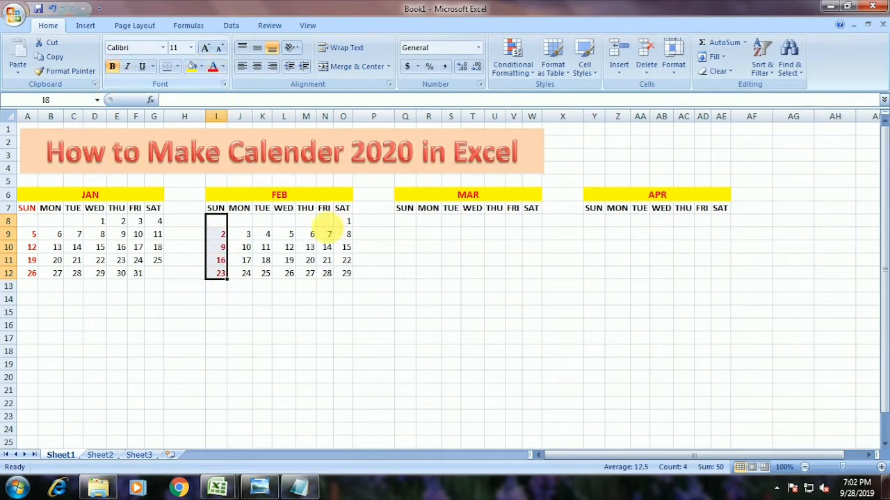
left_click(216, 208)
left_click(216, 69)
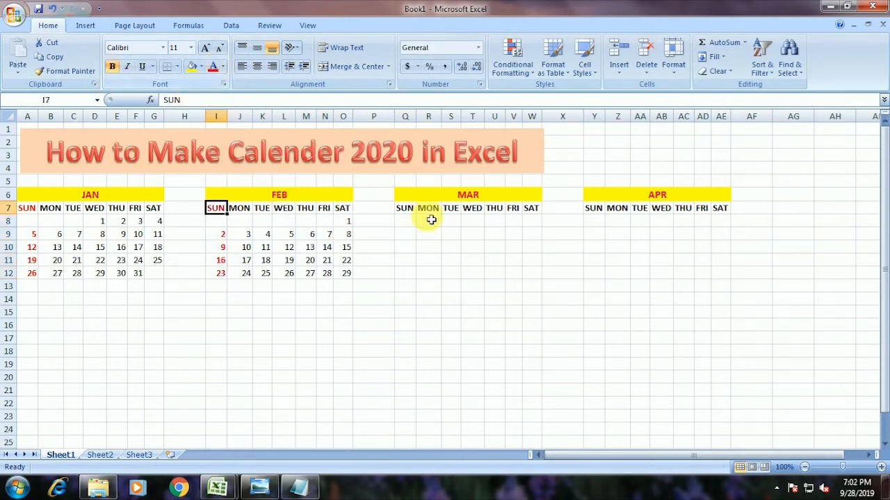
Enter March's Sunday dates 1, 8, 15, 22 and 29 in cells Q8:Q12
left_click(345, 274)
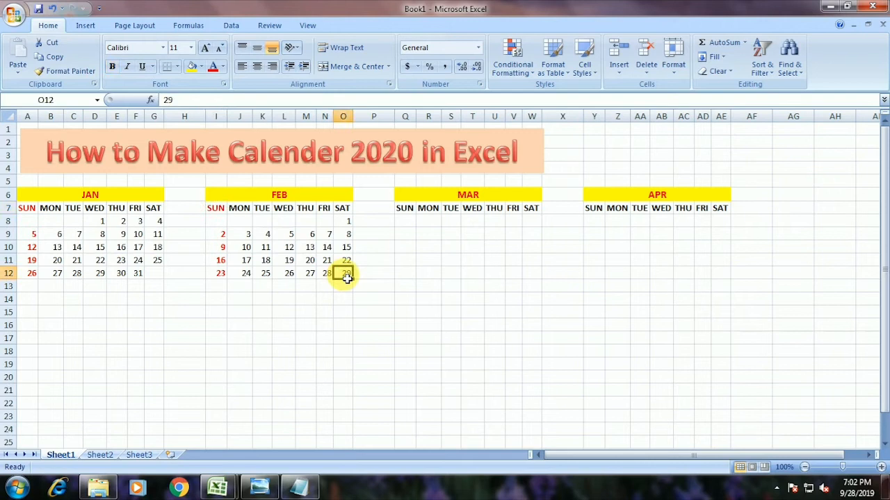
left_click(406, 221)
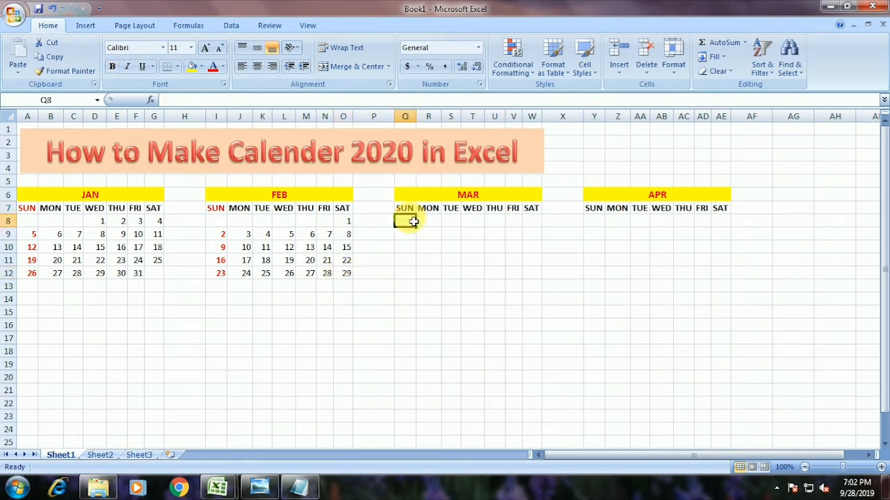
type("1")
key("Return")
type("8")
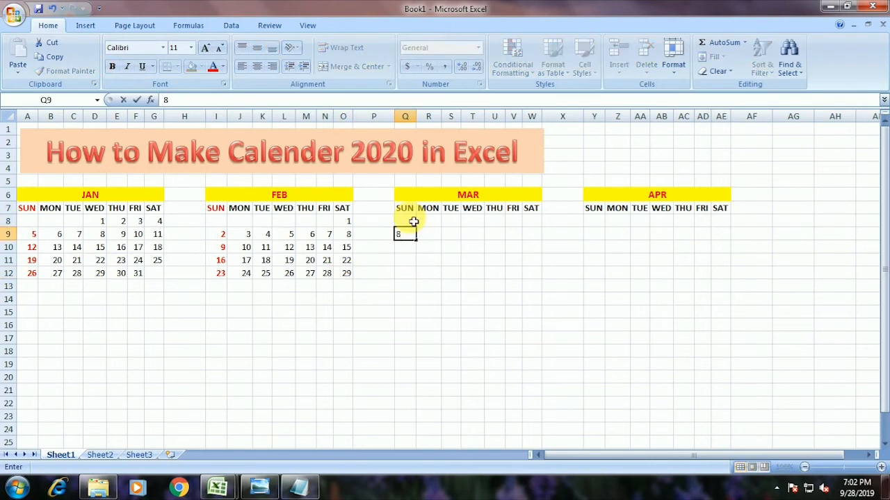
key("Return")
type("15")
key("Return")
type("22")
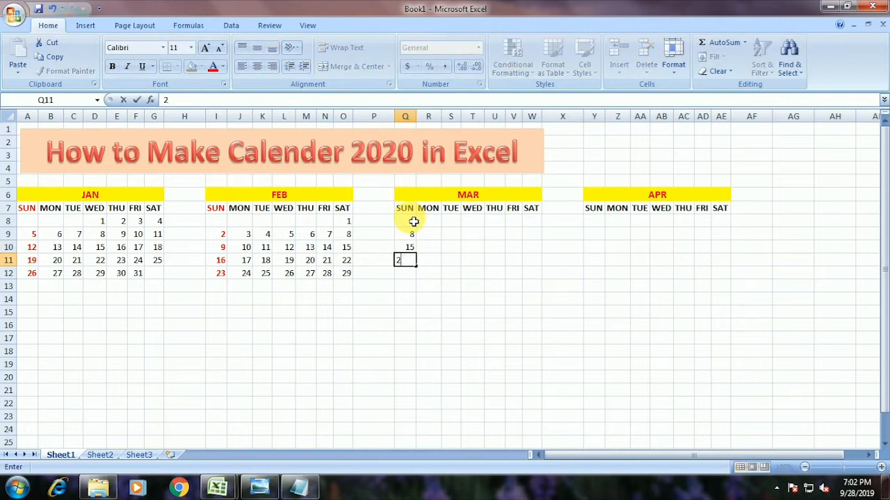
key("Return")
type("29")
key("Return")
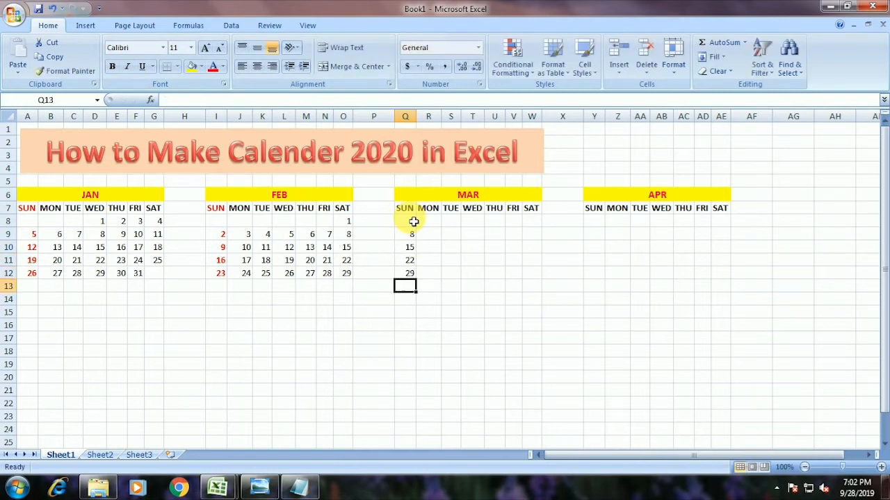
Fill March's dates across Q8:W12 with a linear row series up to 31, and make its Sunday column Q7:Q12 bold red
left_click_drag(413, 221, 531, 273)
left_click(719, 57)
left_click(726, 144)
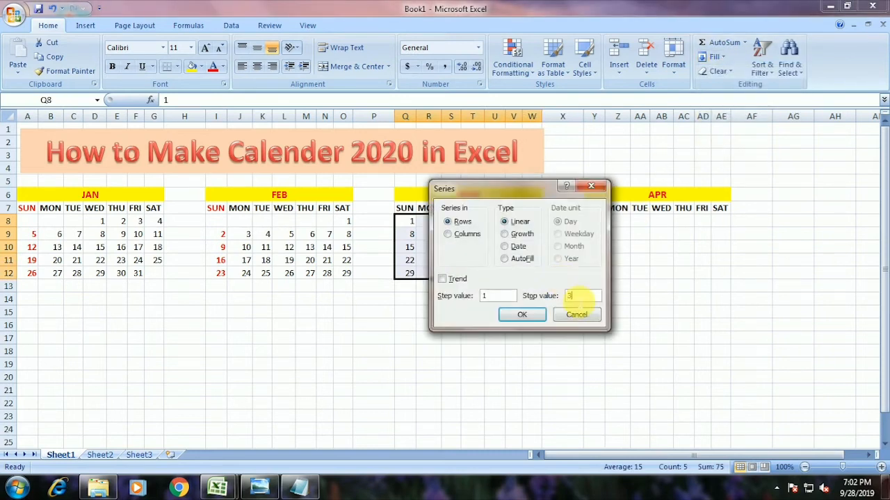
key("Return")
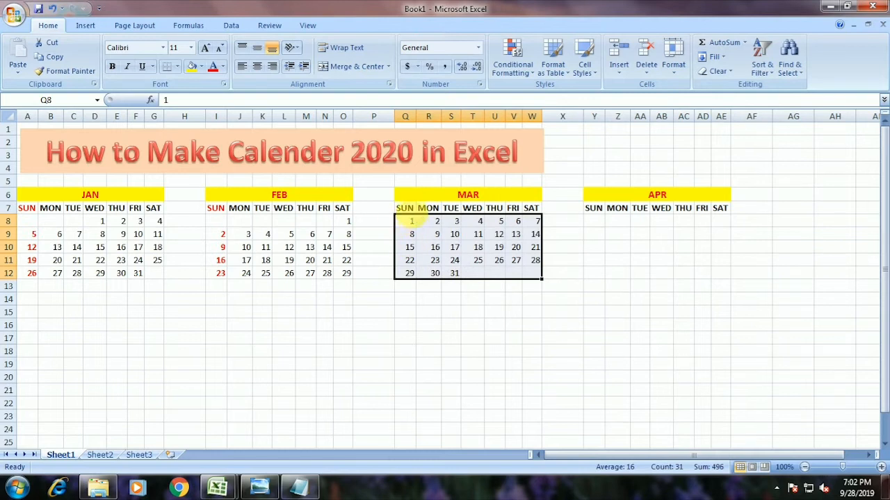
left_click_drag(408, 210, 410, 274)
left_click(212, 67)
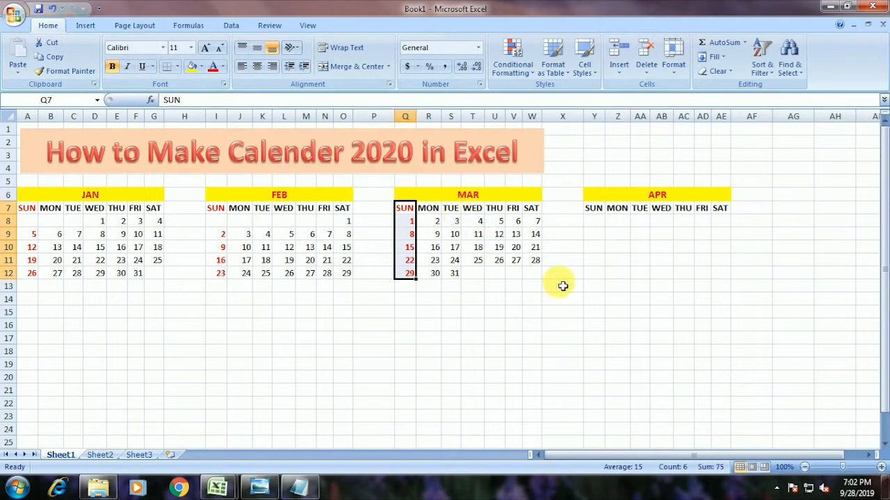
Enter April's dates 1 to 4 under WED through SAT in cells AB8:AE8
left_click(662, 221)
type("1")
key("Tab")
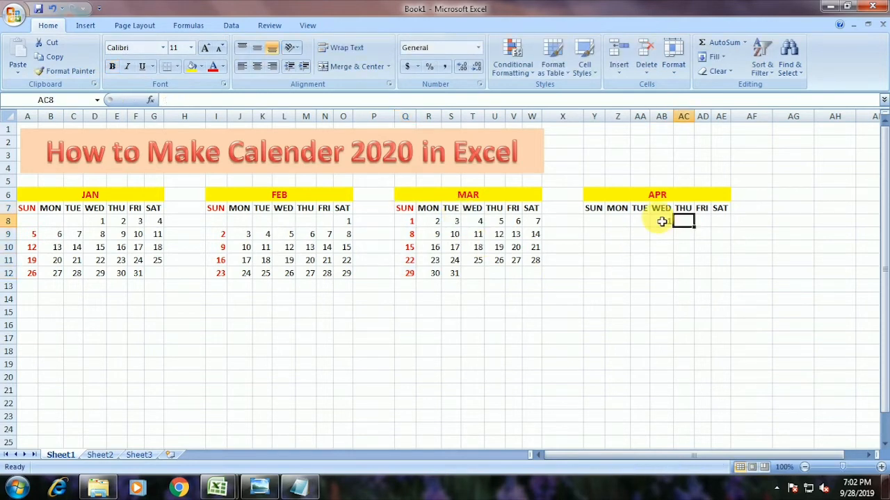
type("2")
key("Tab")
type("3")
key("Tab")
type("4")
Enter April's Sunday dates 5, 12, 19 and 26 in cells Y9:Y12
key("Left")
key("Left")
key("Left")
key("Left")
key("Left")
key("Left")
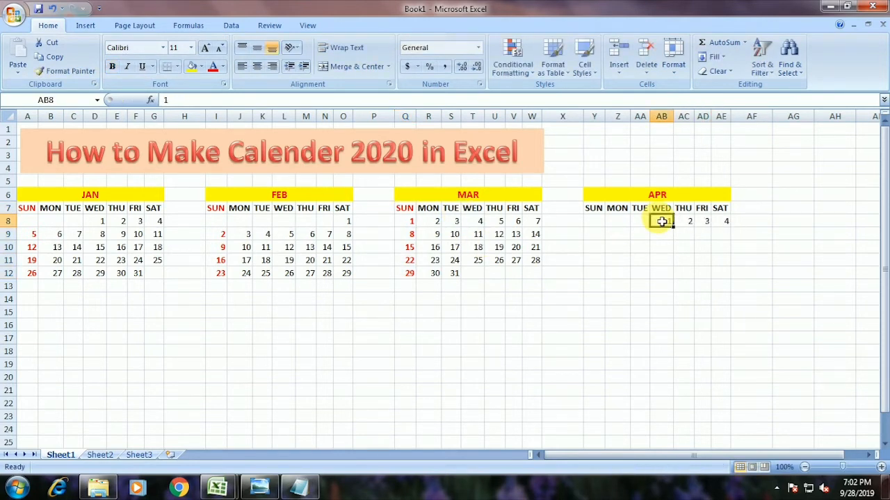
key("Down")
type("5")
key("Return")
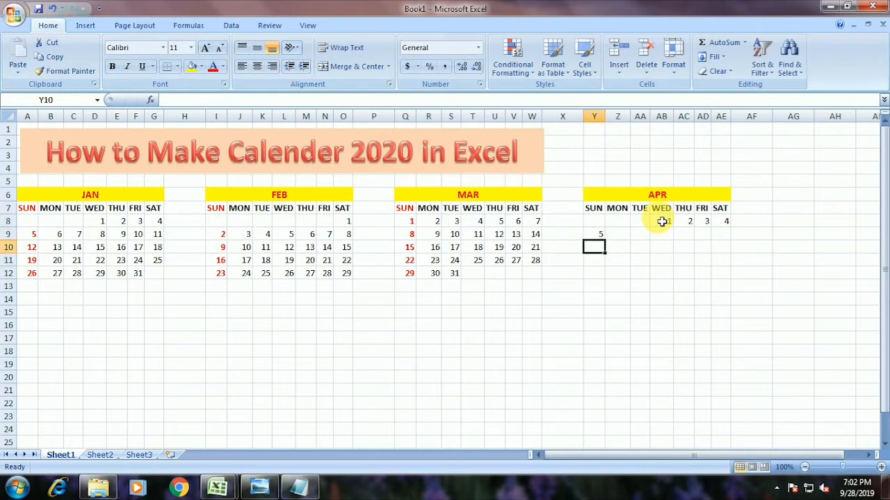
type("12")
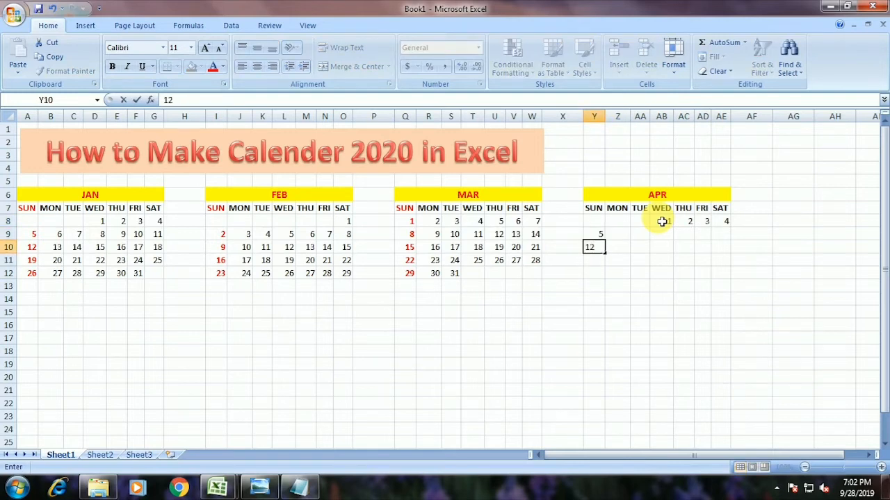
key("Return")
type("19")
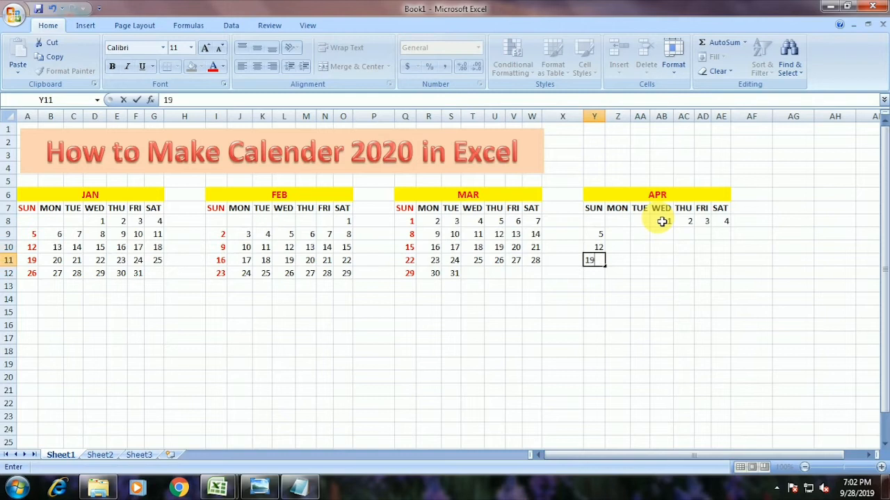
key("Return")
type("26")
key("Return")
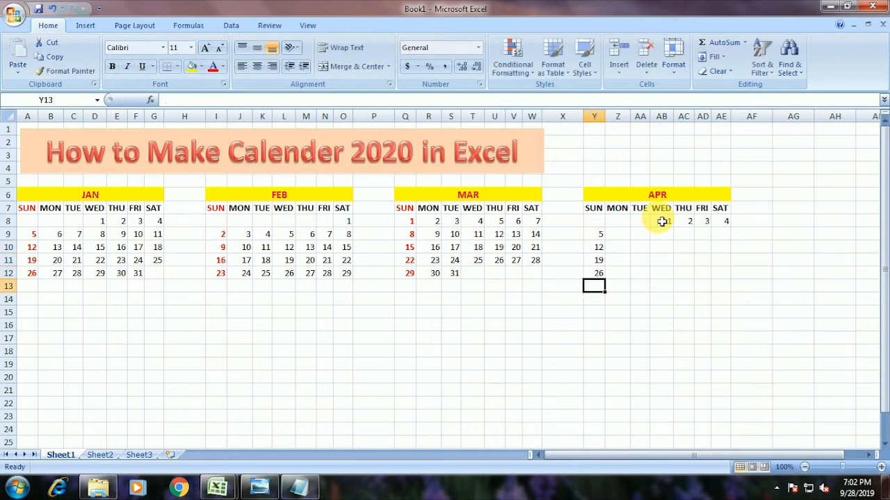
Fill April's remaining dates across Y9:AE12 with a linear row series, step value 1, up to 30
left_click_drag(599, 237, 733, 280)
left_click(724, 57)
left_click(726, 142)
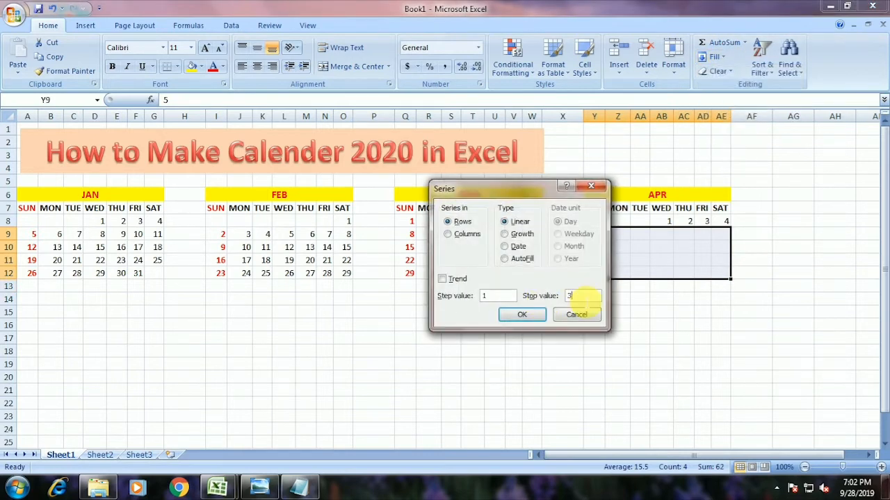
key("Return")
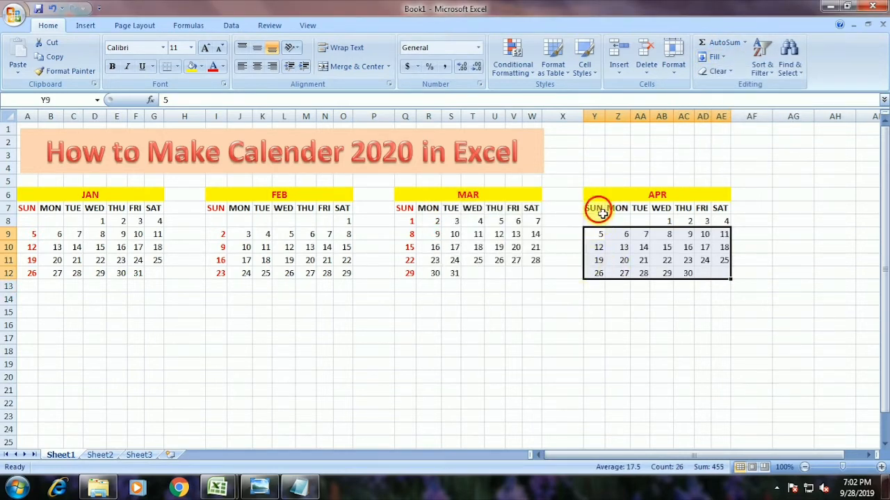
Make April's Sunday column Y7:Y12 bold red, including its SUN heading
left_click_drag(595, 208, 596, 278)
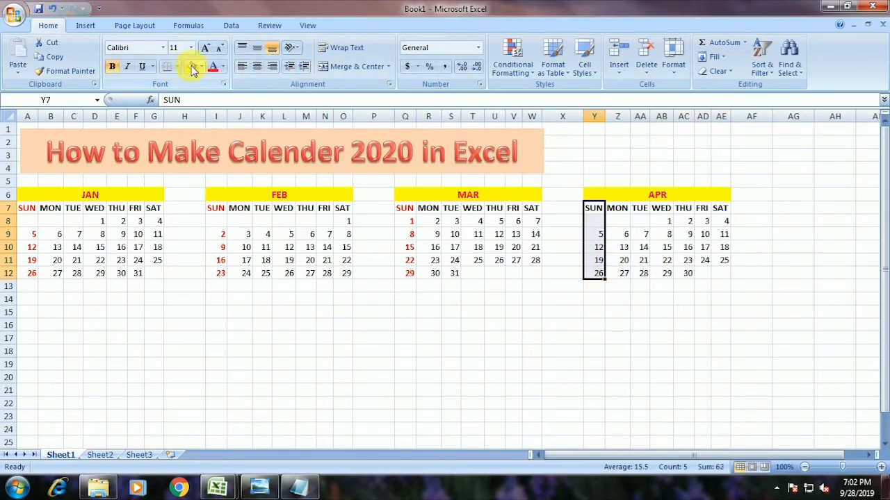
left_click(214, 66)
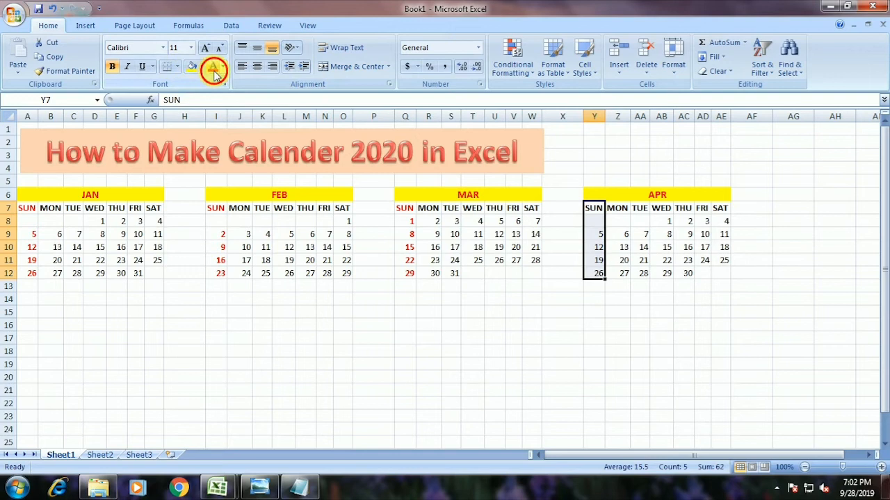
left_click(115, 67)
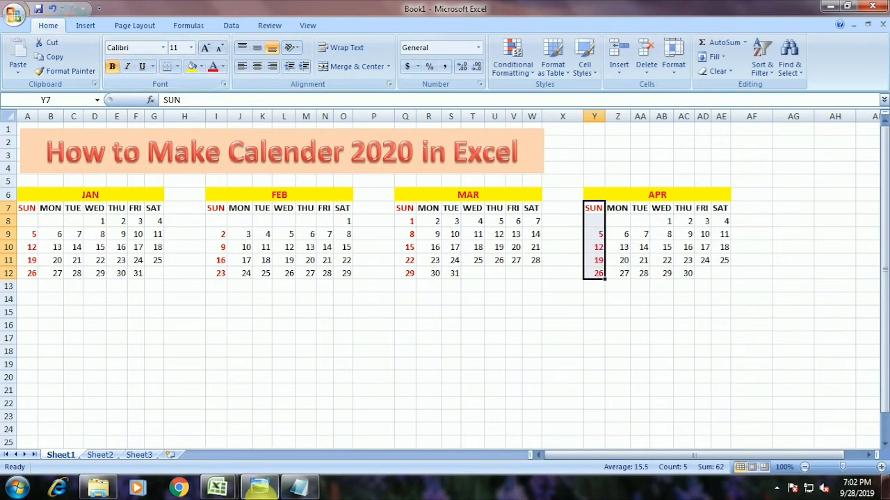
Switch to the Notepad note, add the line "YOU CHECK THE ALL MONTH ONE BY ONE" above the last sentence, and return to Excel
left_click(299, 487)
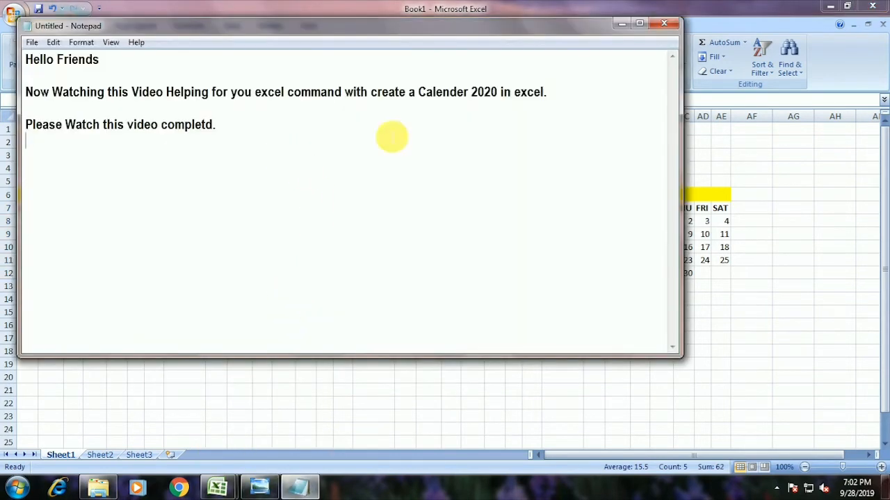
key("Return")
key("Return")
type("Y")
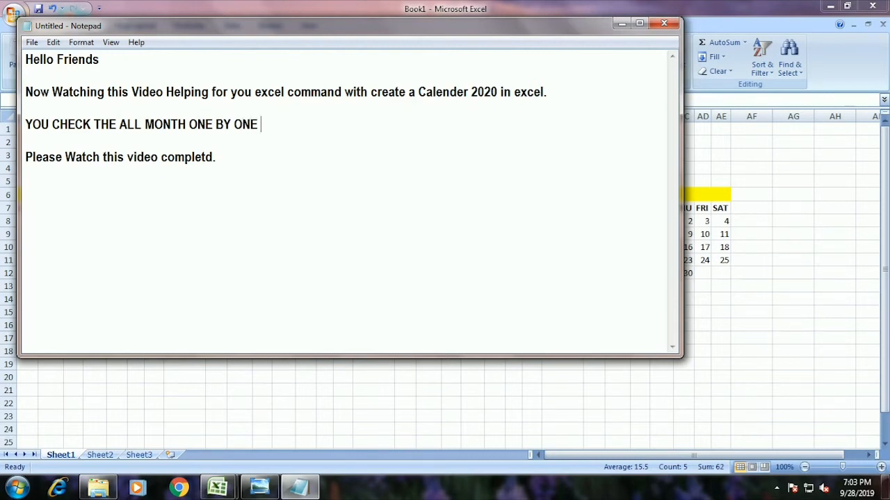
left_click(745, 326)
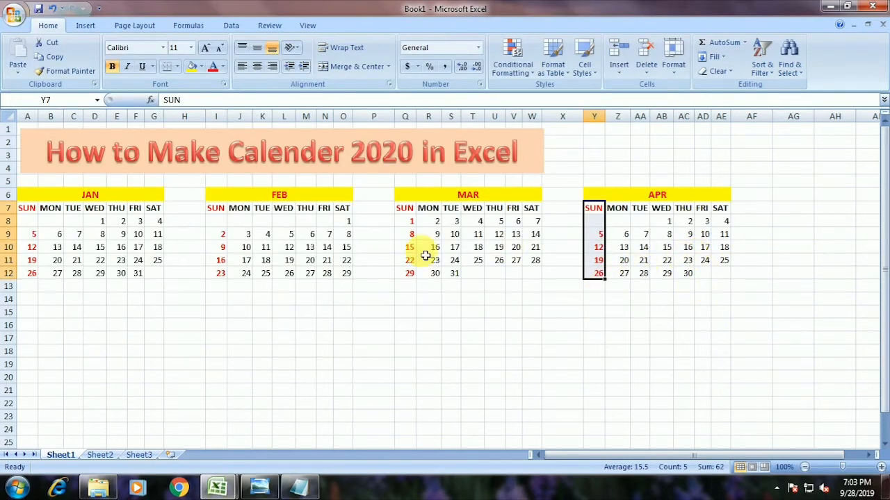
Copy the JAN heading's merged yellow formatting to row 15, starting at A15, I15, Q15 and Y15
left_click(61, 194)
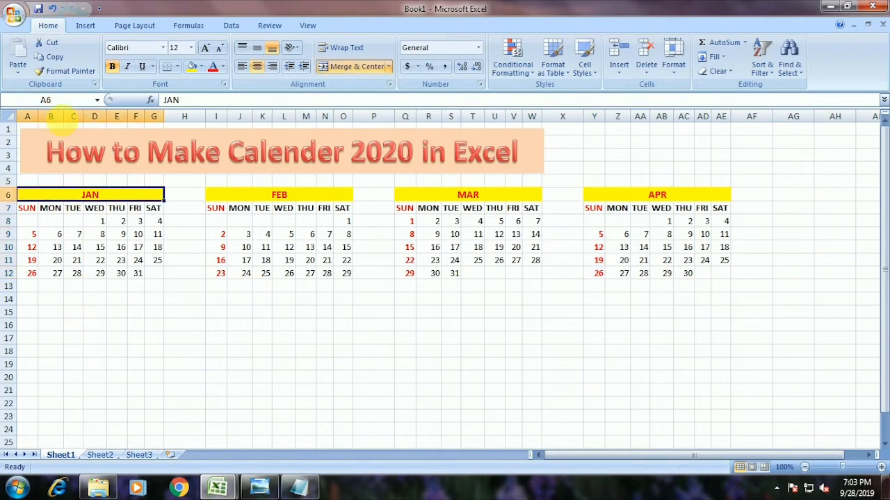
left_click(66, 71)
left_click(35, 308)
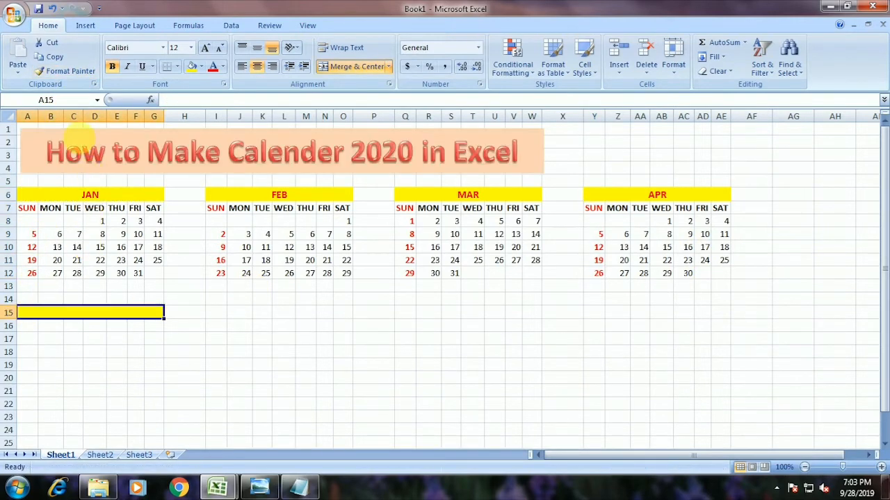
left_click(66, 71)
left_click(218, 313)
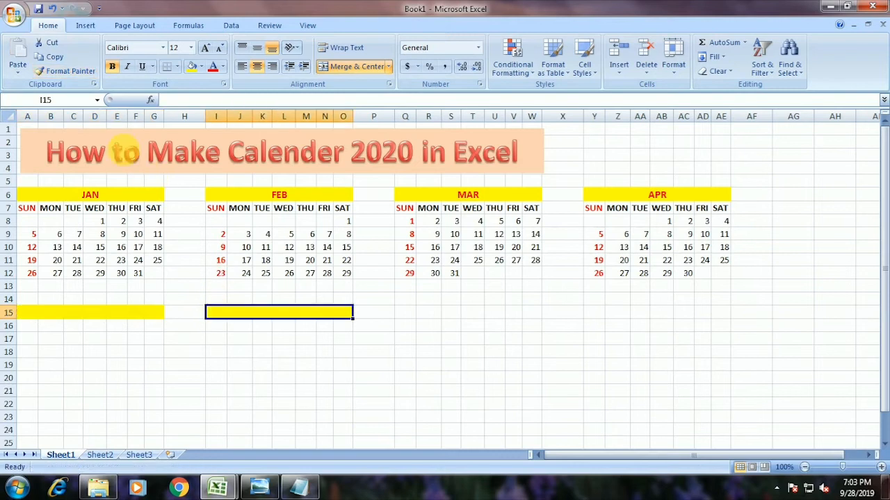
left_click(66, 70)
left_click(405, 312)
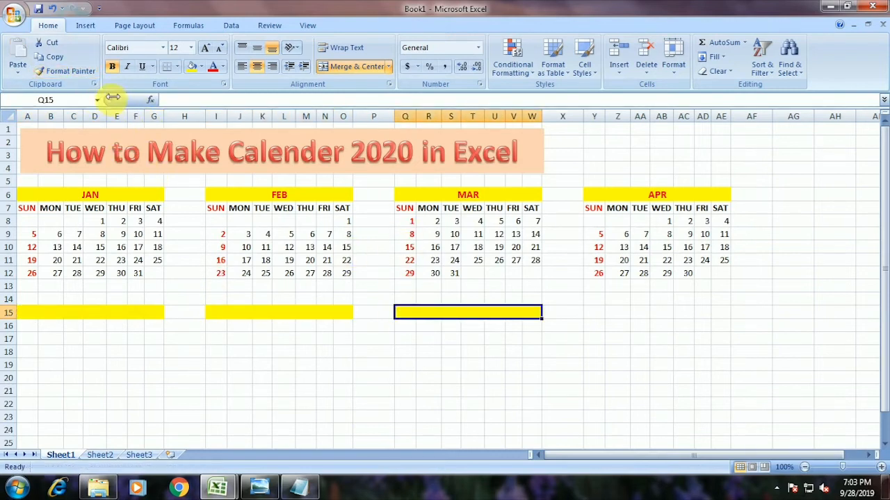
left_click(66, 70)
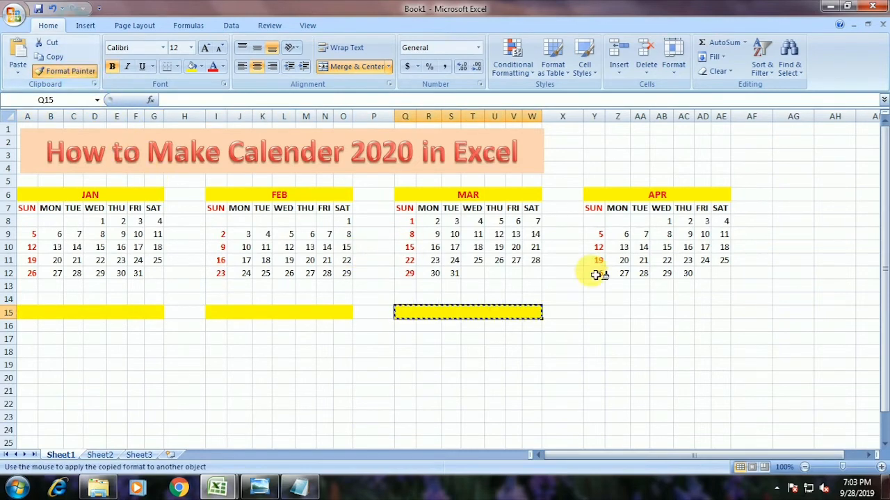
left_click(593, 312)
Enter SUN in A16 and autofill the weekday names through SAT in G16
left_click(38, 330)
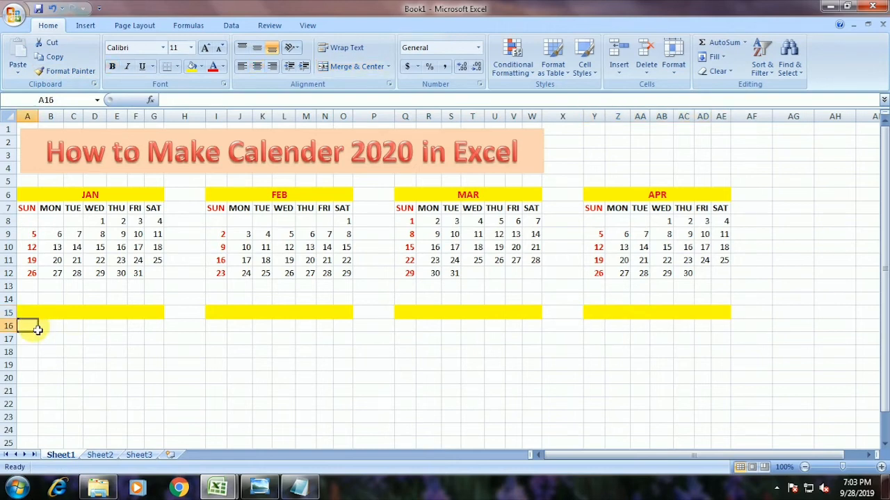
type("SUN")
key("Return")
left_click(36, 328)
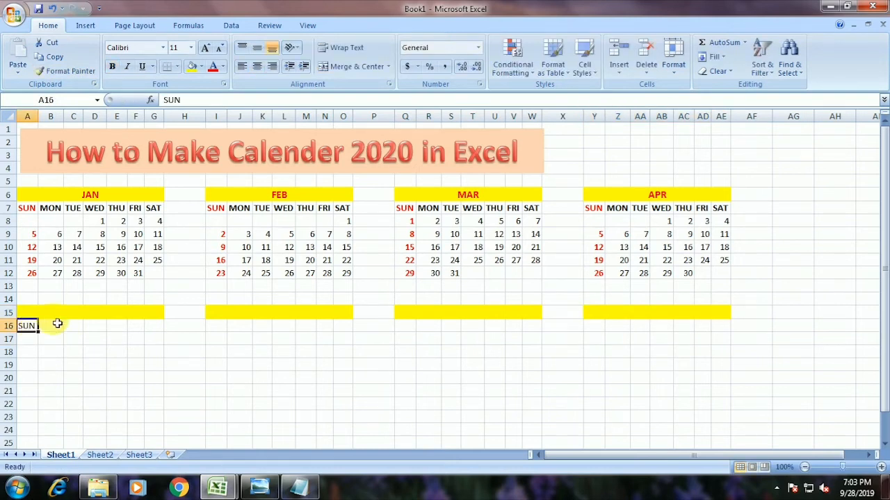
left_click_drag(38, 329, 205, 343)
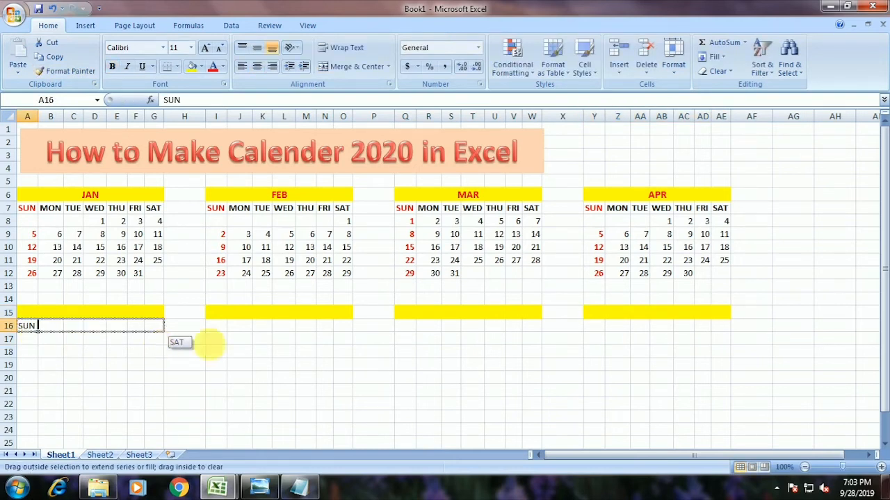
Enter SUN in I16 and autofill the weekday names through SAT in O16
left_click(212, 323)
type("SUN")
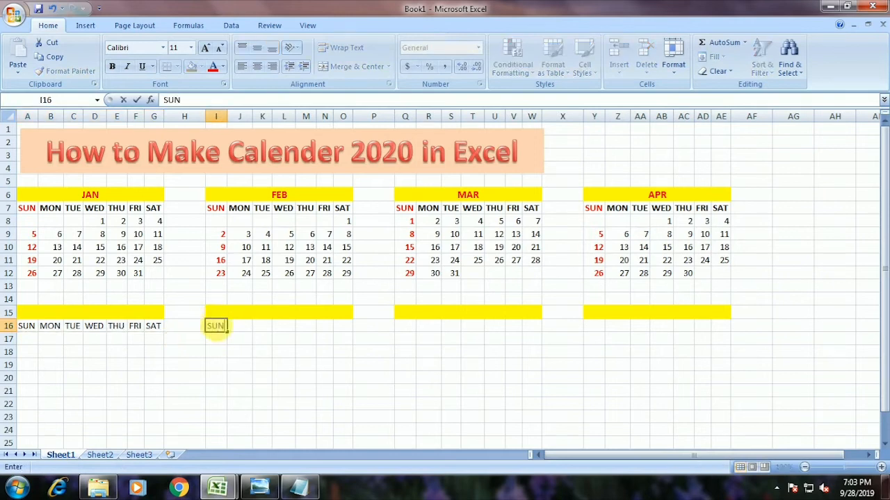
key("Return")
left_click(210, 323)
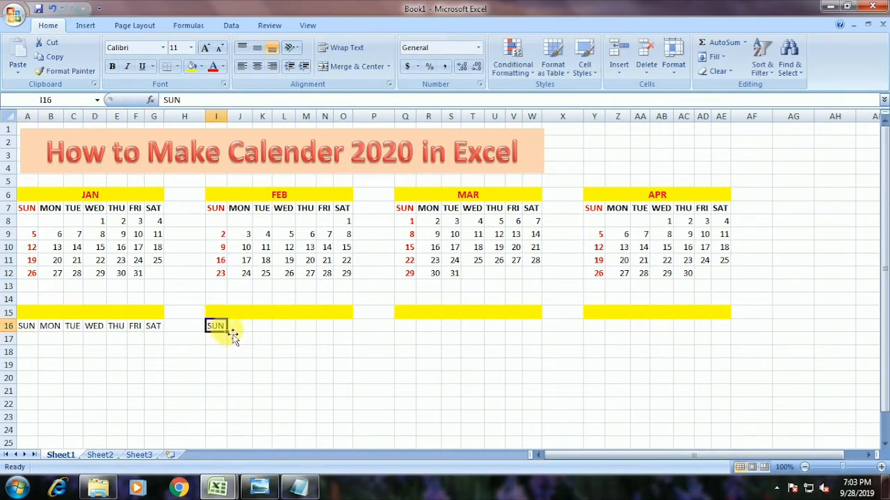
left_click_drag(231, 335, 351, 335)
Enter SUN in Q16 and autofill the weekday names through SAT in W16
left_click(411, 337)
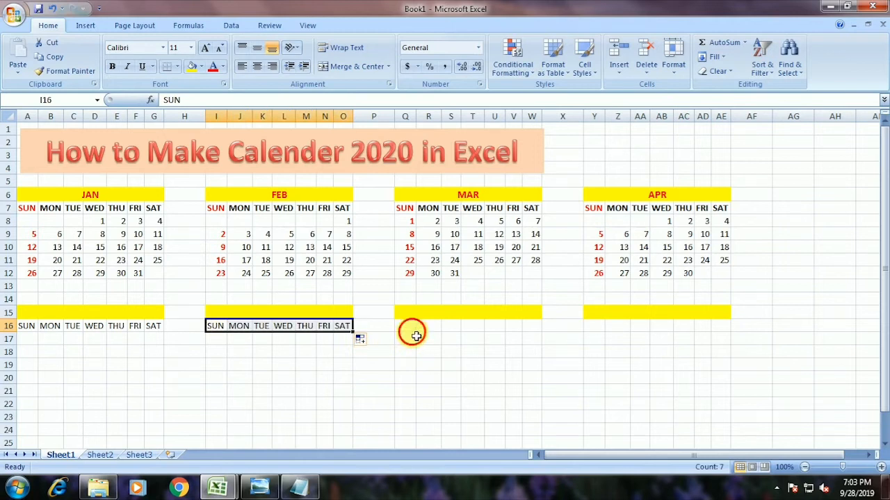
type("SUN")
key("Return")
key("Up")
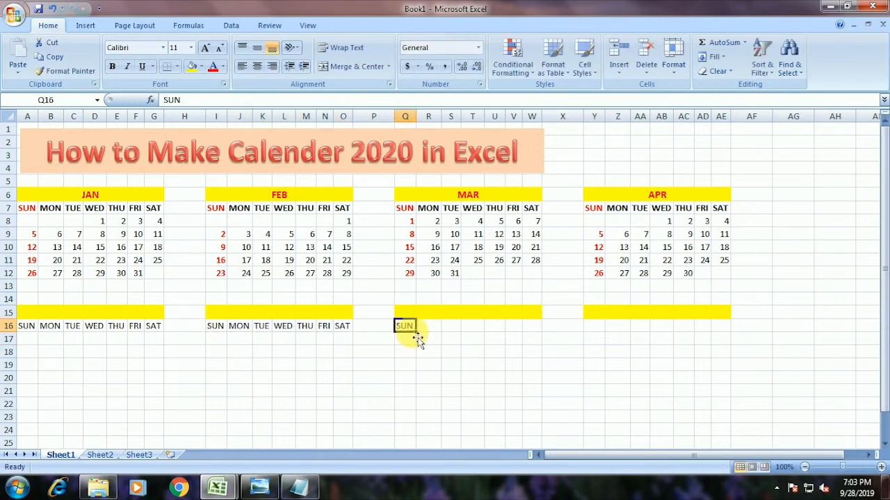
left_click_drag(422, 337, 549, 339)
Enter SUN in Y16 and autofill the weekday names through SAT in AE16
left_click(594, 338)
key("Up")
type("S")
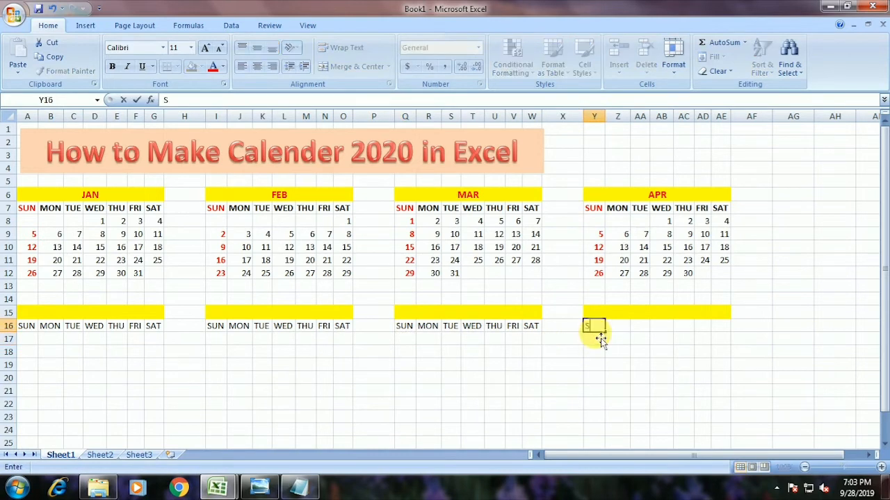
key("Return")
key("Up")
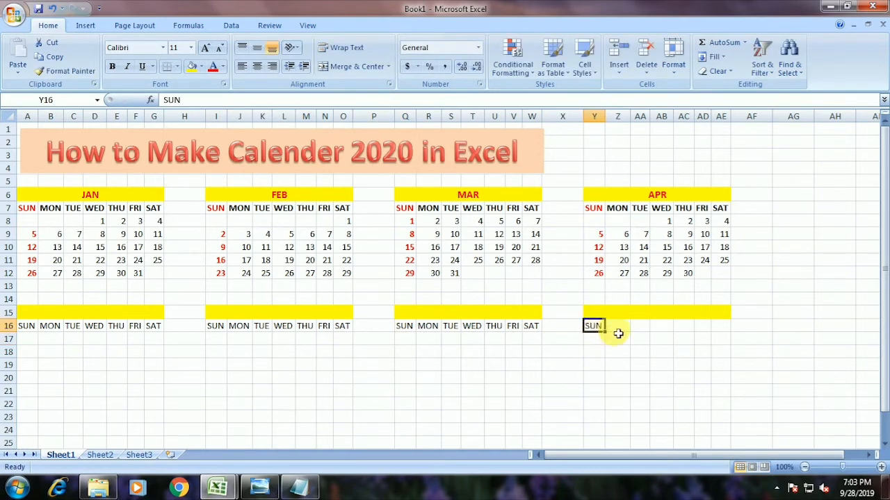
left_click_drag(609, 338, 730, 341)
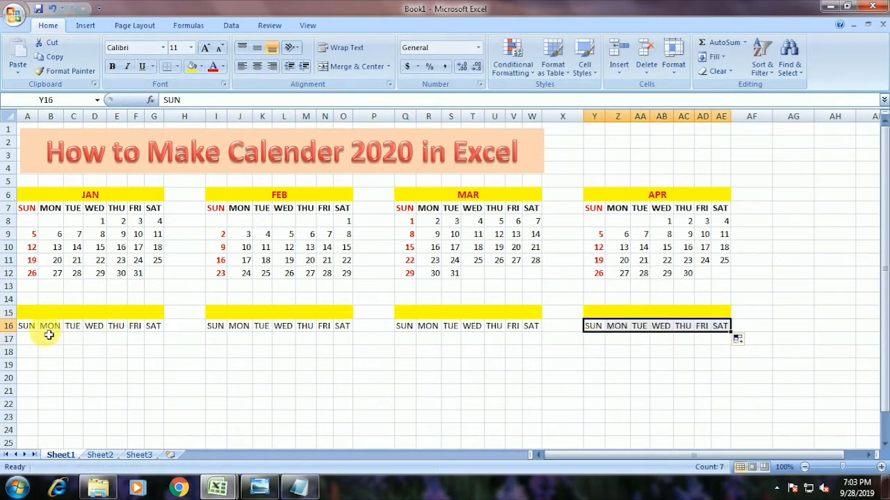
Make all the weekday headings in A16:AE16 bold
left_click(27, 328)
left_click_drag(135, 335, 725, 334)
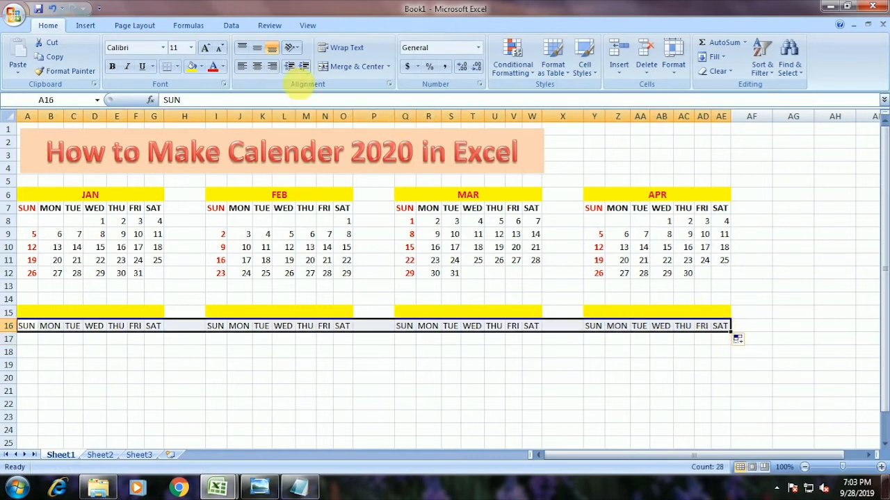
left_click(112, 66)
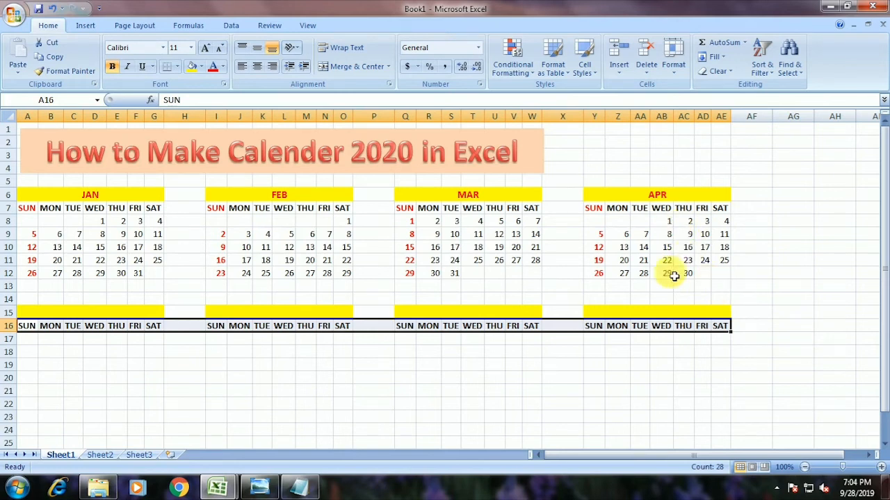
Enter dates 1 and 2 under FRI and SAT in F17 and G17 of the month grid below January
left_click(138, 339)
type("1")
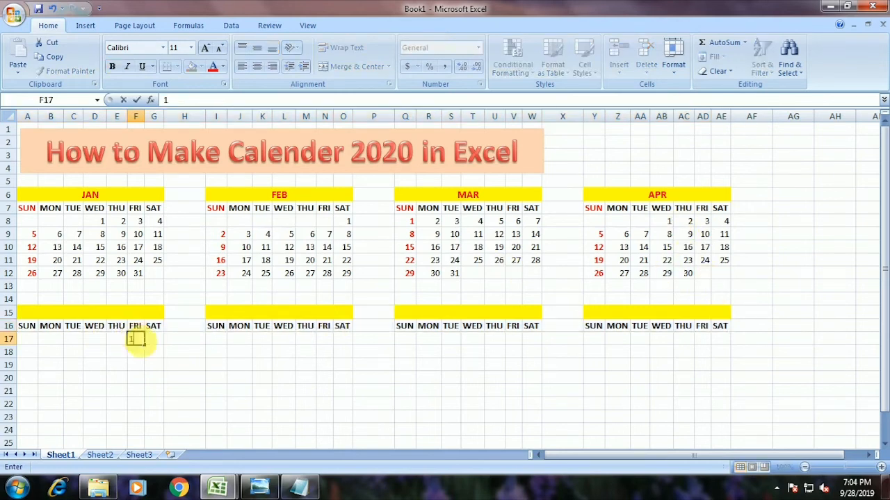
key("Tab")
type("2")
key("Down")
Enter the Sunday dates 3, 10, 17, 24 and 31 in A18:A22 of the month grid below January
key("Left")
key("Left")
key("Left")
key("Left")
key("Left")
key("Left")
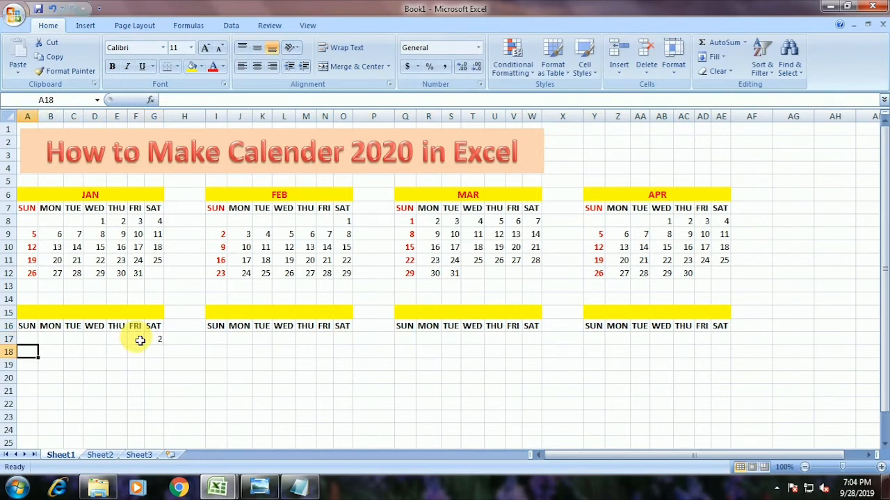
type("3")
key("Return")
type("10")
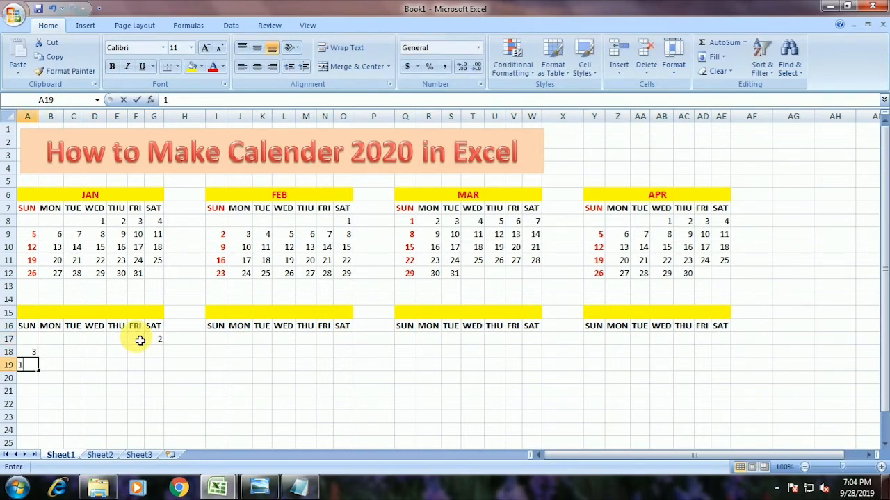
key("Return")
type("1")
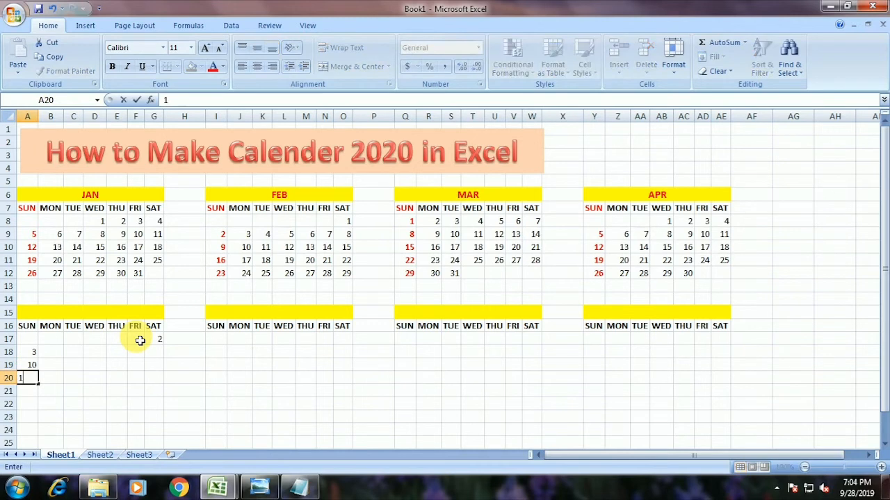
type("7")
key("Return")
type("24")
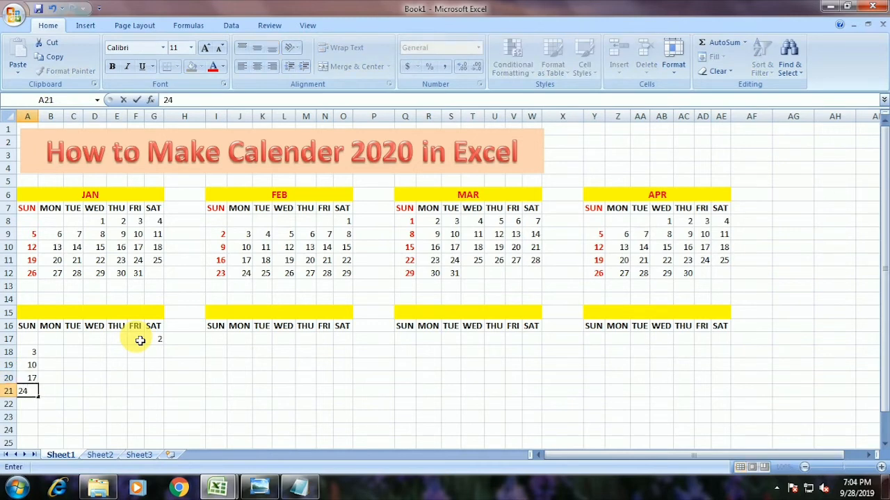
key("Return")
type("31")
key("Return")
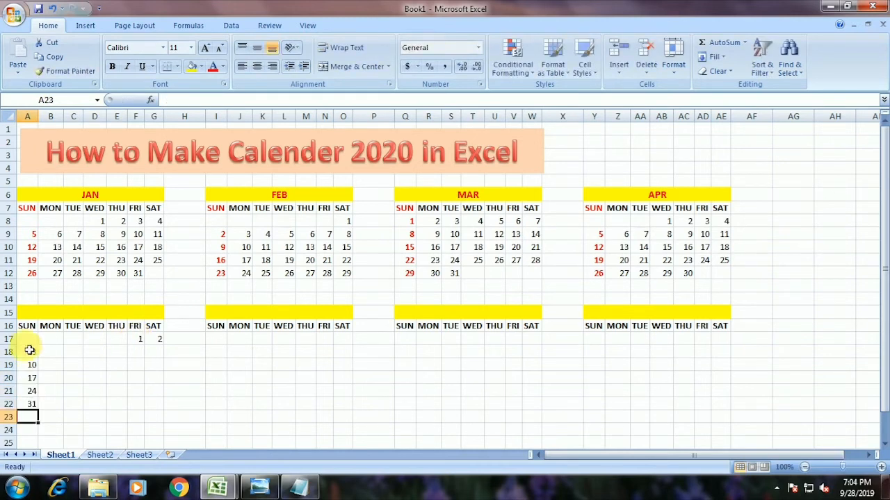
Fill A18:G21 row by row with a linear series in steps of 1, and make the Sunday column A16:A22 bold red
left_click_drag(36, 356, 154, 407)
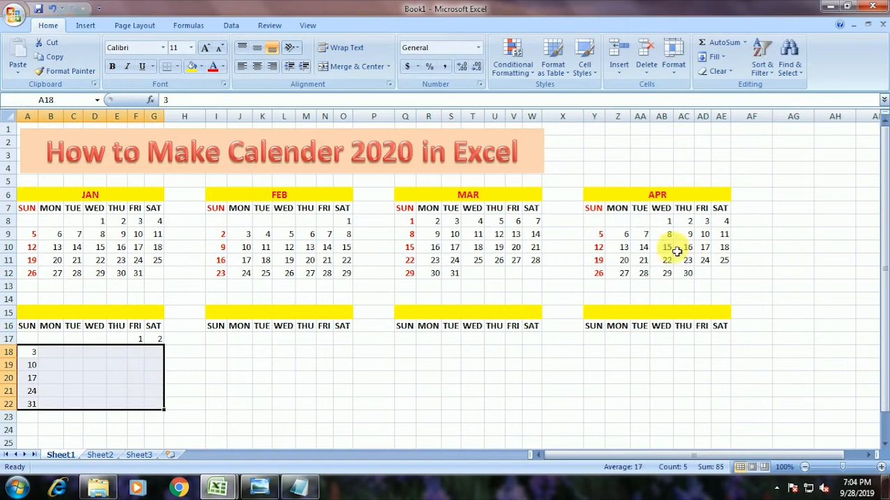
key("shift+Up")
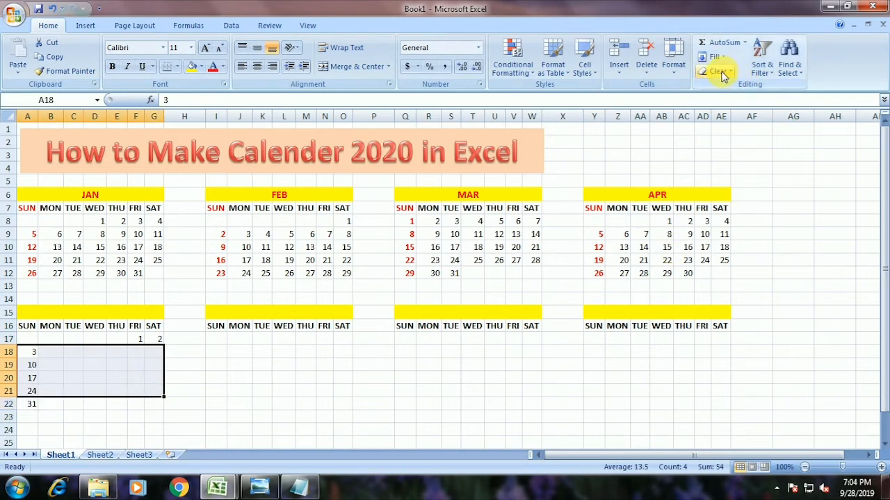
left_click(714, 57)
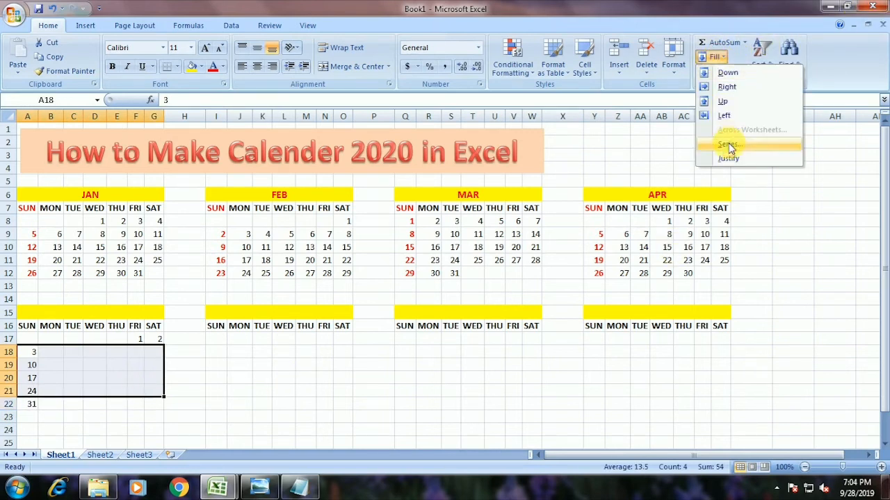
left_click(727, 145)
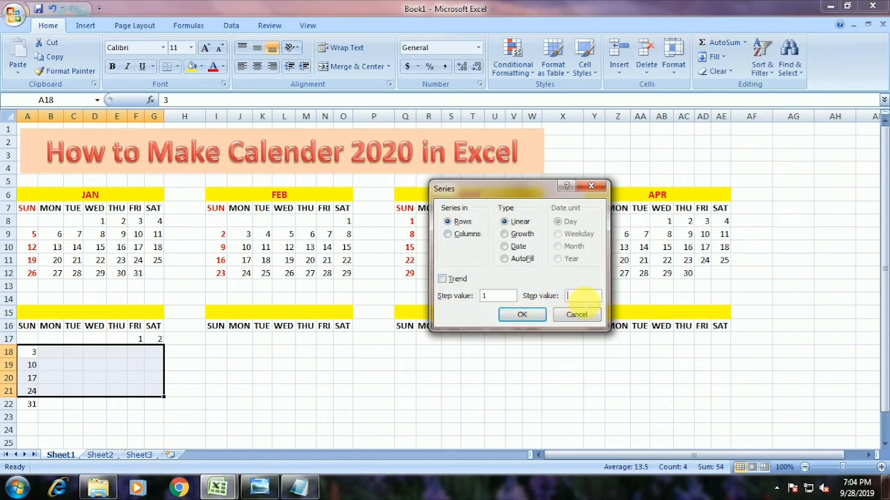
key("Return")
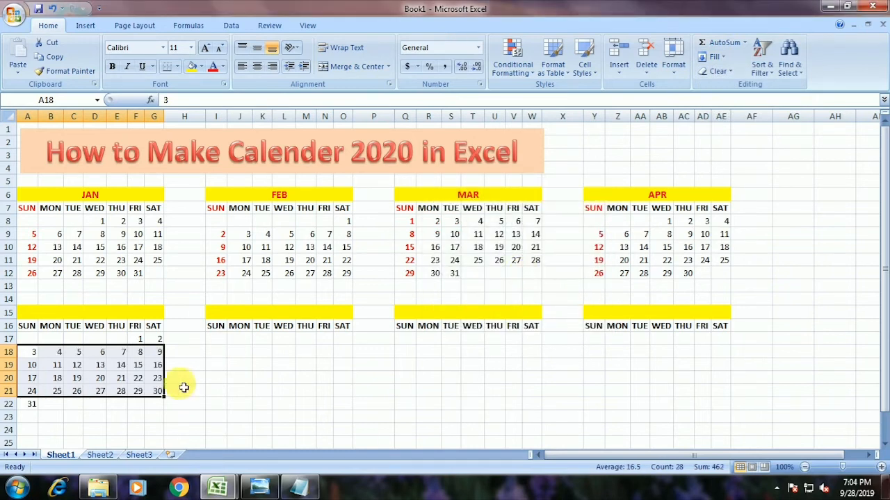
left_click_drag(31, 328, 31, 404)
left_click(213, 67)
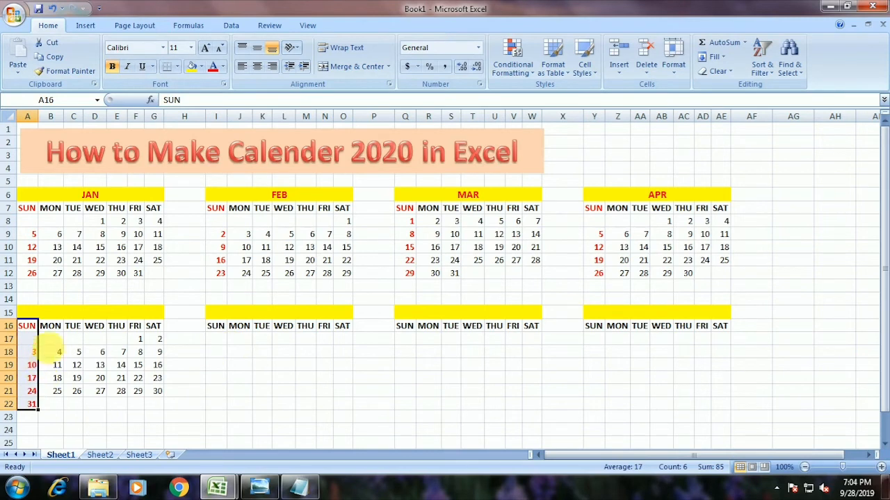
Enter the month titles MAY, JUN, JUL and AUG in the four yellow header cells of row 15
left_click(86, 316)
type("MAY")
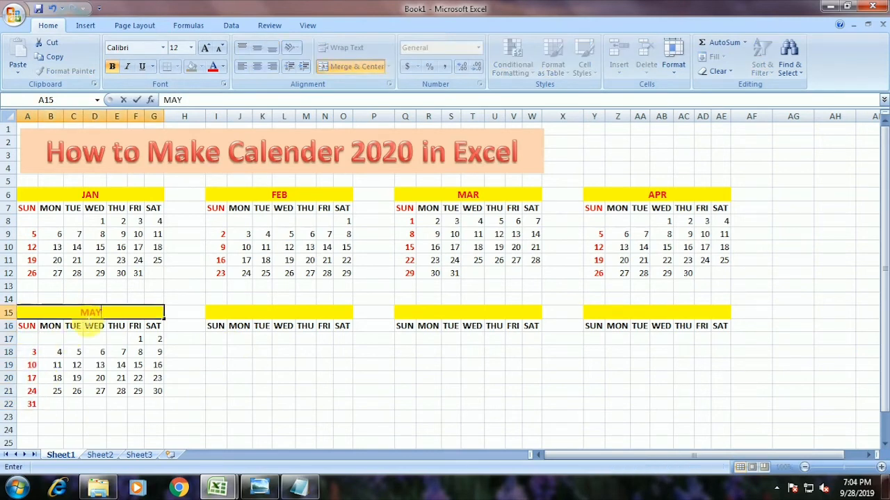
key("Tab")
key("Tab")
type("JUN")
key("Tab")
key("Tab")
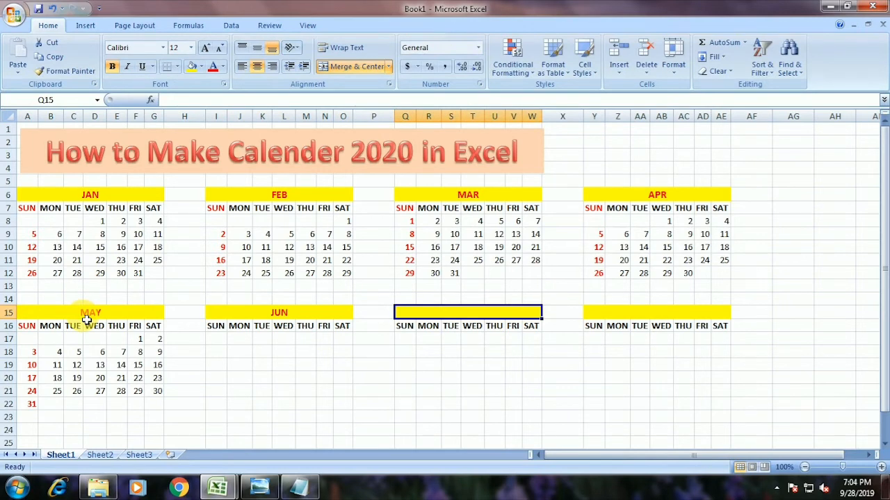
type("JU")
key("Tab")
key("Tab")
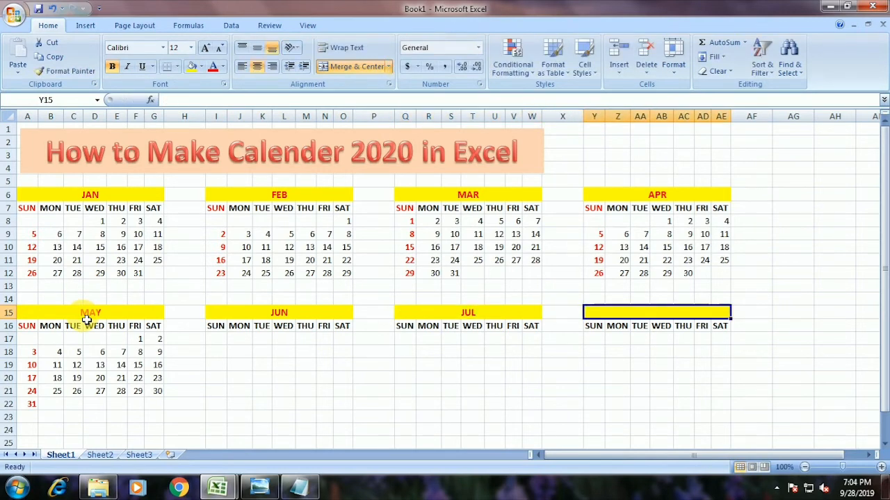
type("A")
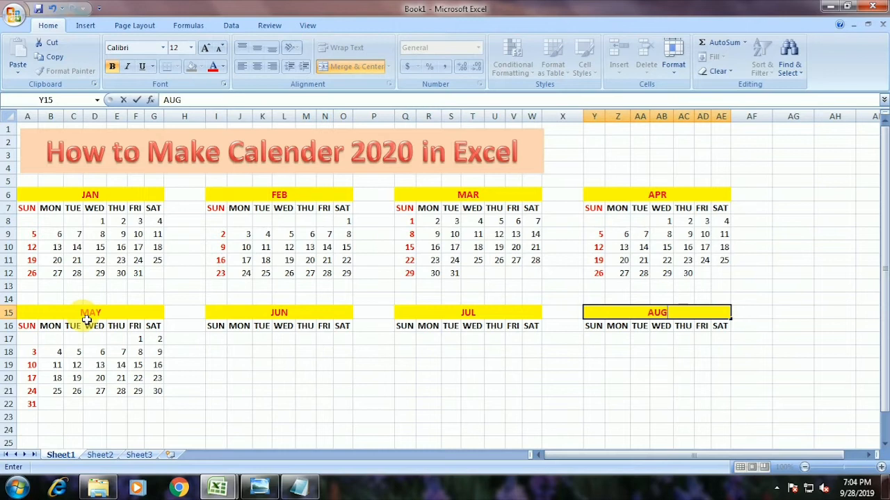
type("UG")
key("Return")
Enter the dates 1 to 6 under MON through SAT in J17:O17 of the JUN grid
key("Left")
key("Left")
key("Left")
key("Left")
key("Left")
key("Left")
key("Left")
key("Left")
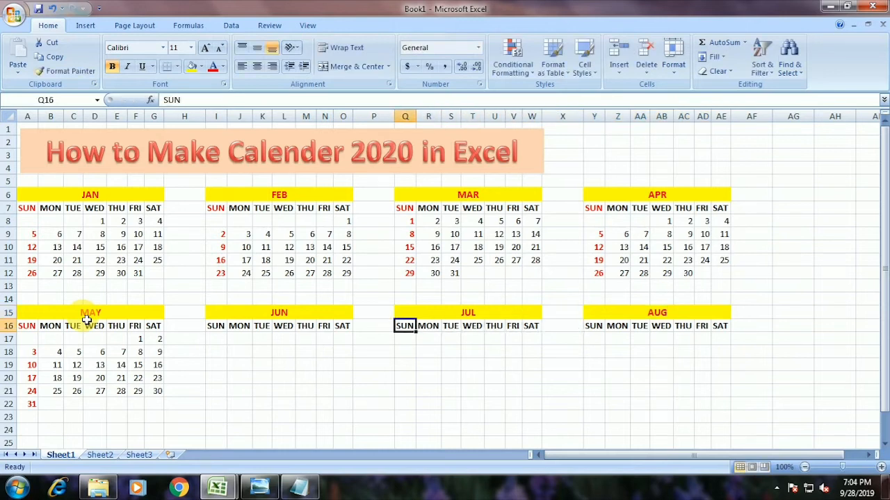
left_click(248, 342)
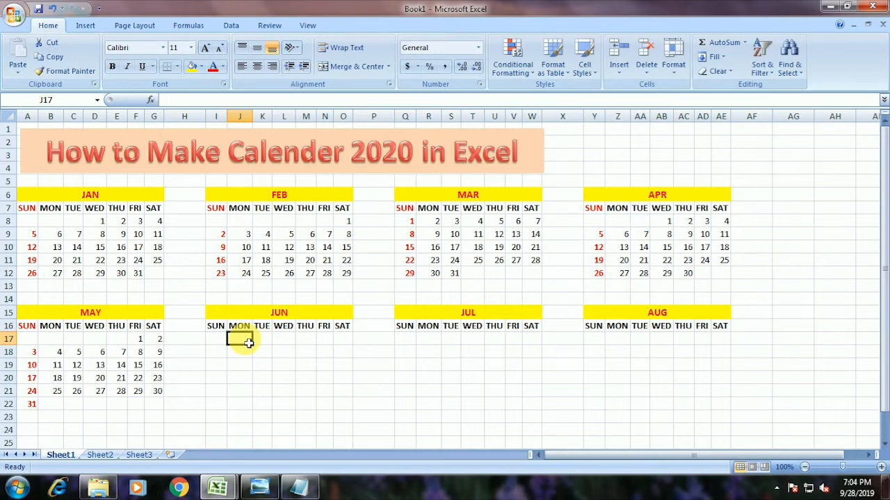
type("1")
key("Right")
type("2")
key("Right")
type("3")
key("Right")
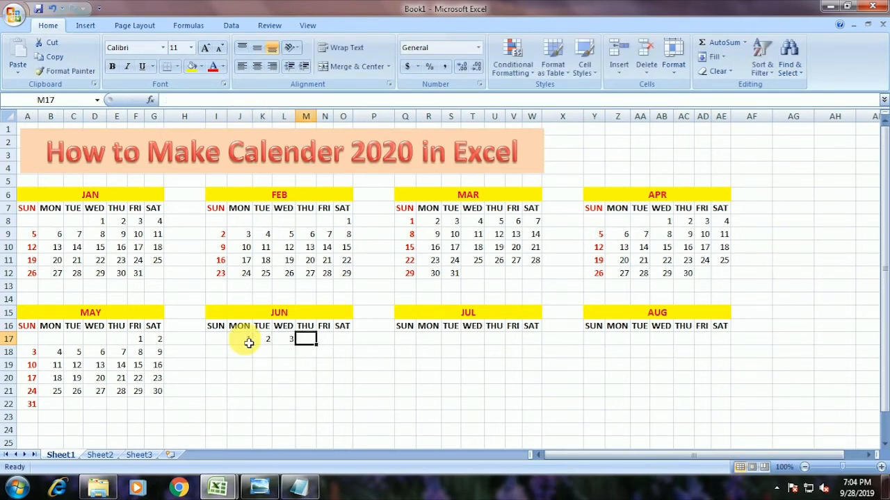
type("4")
key("Right")
type("5")
key("Right")
type("6")
key("Right")
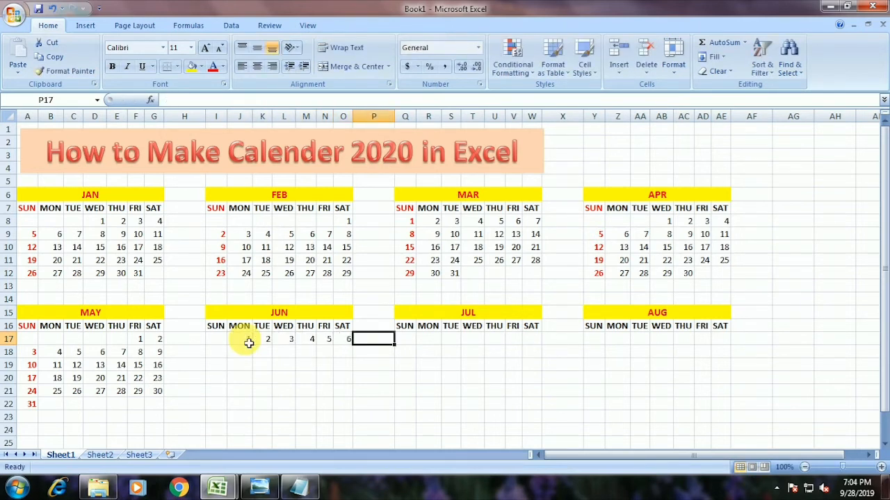
Enter the Sunday dates 7, 14, 21 and 28 in I18:I21 of the JUN grid
key("Left")
key("Left")
key("Left")
key("Left")
key("Left")
key("Left")
key("Left")
key("Left")
key("Down")
key("Right")
type("7")
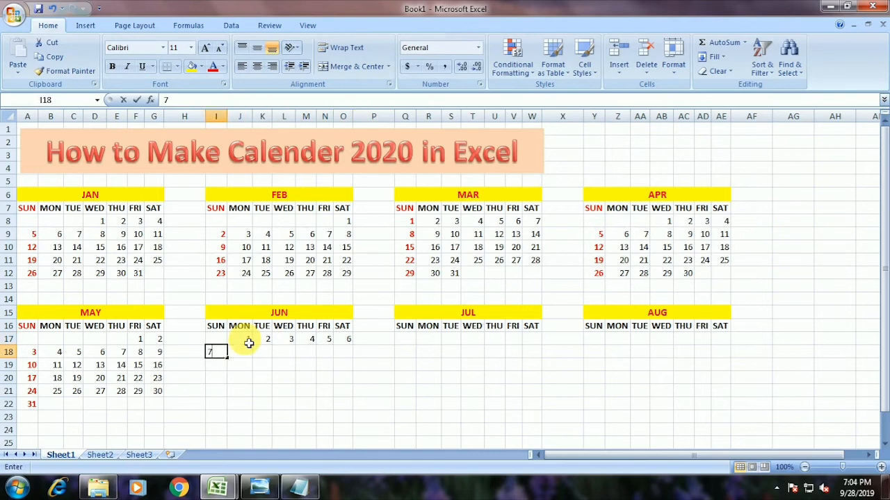
key("Return")
type("14")
key("Return")
type("2")
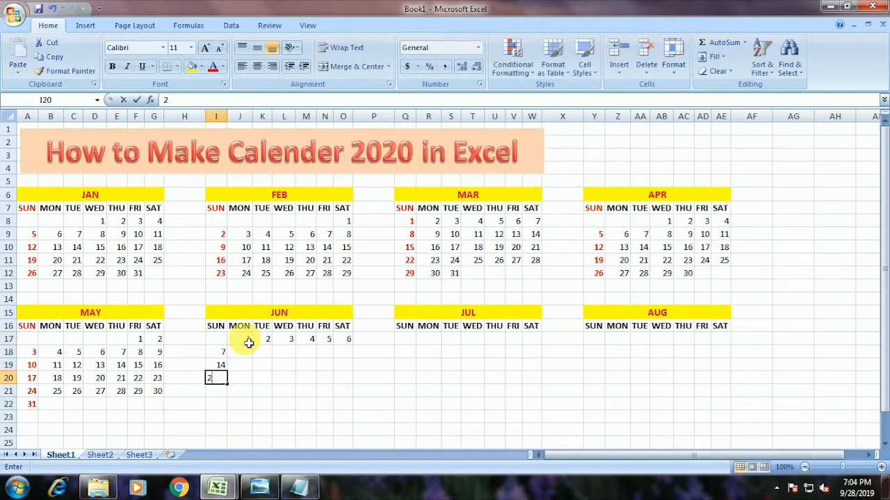
type("1")
key("Return")
type("28")
key("Return")
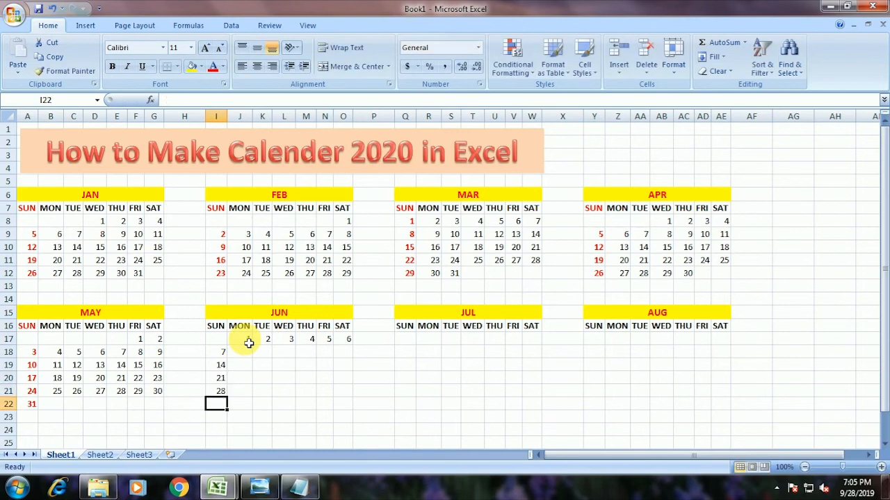
Fill I18:O21 row by row with a linear series using step value 1 and stop value 30
left_click_drag(224, 352, 351, 397)
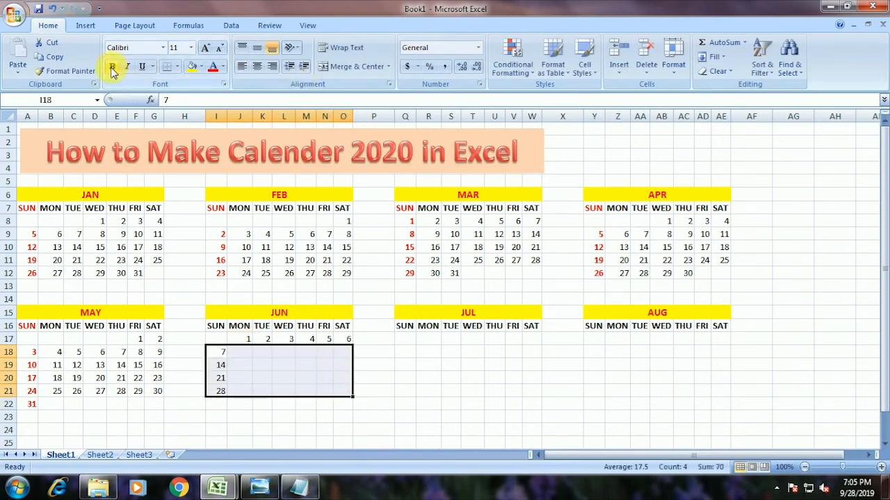
left_click(714, 56)
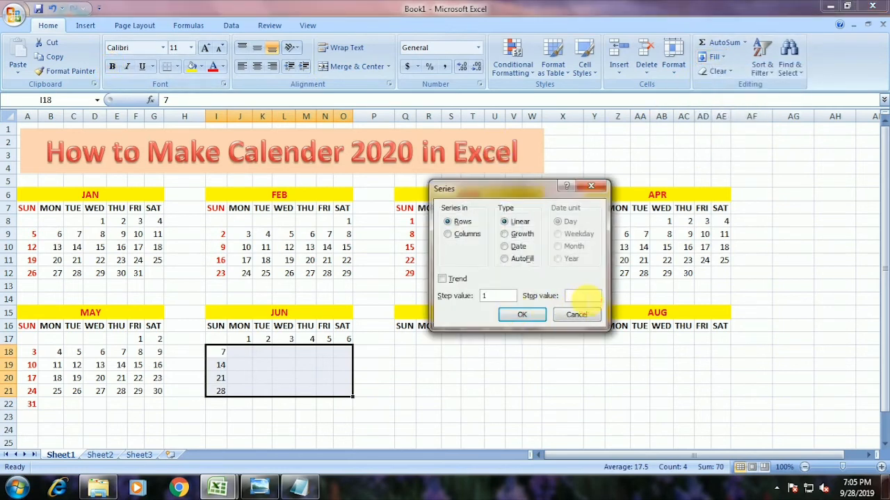
left_click(582, 296)
type("30")
key("Return")
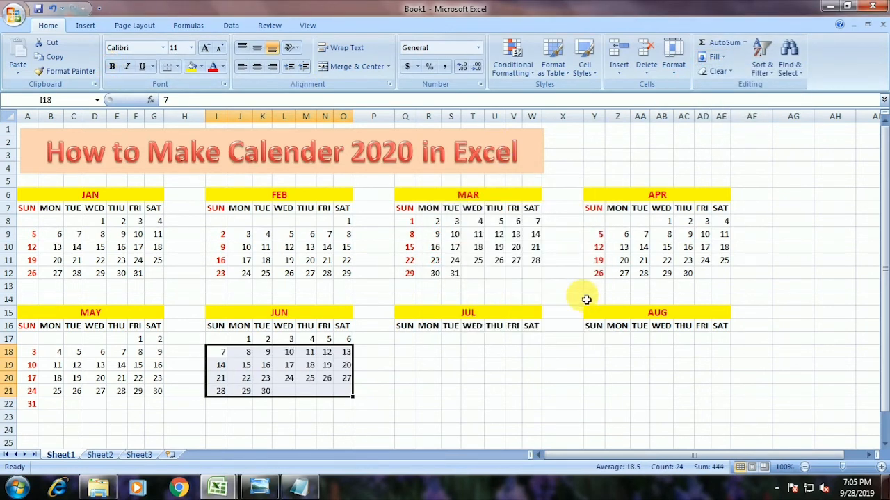
Make the JUN grid's Sunday heading and dates in I16:I21 bold red
left_click_drag(218, 327, 221, 379)
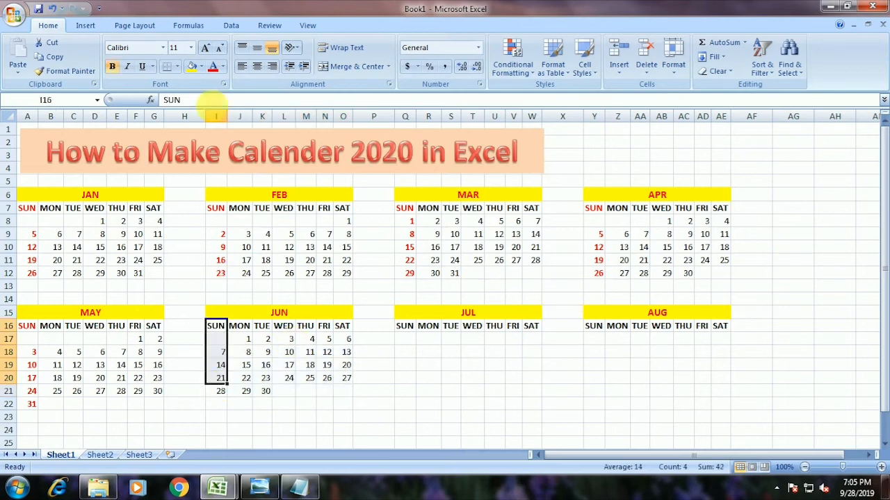
left_click(214, 66)
left_click(112, 66)
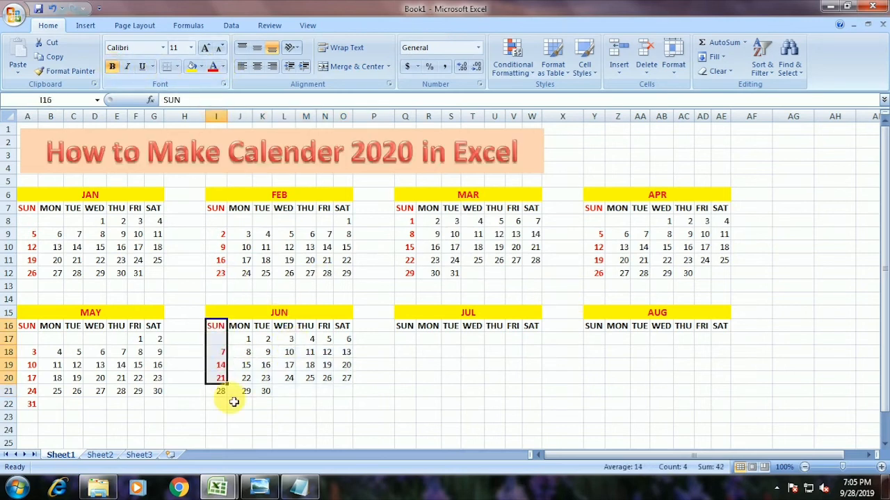
key("Down")
key("Down")
left_click(227, 393)
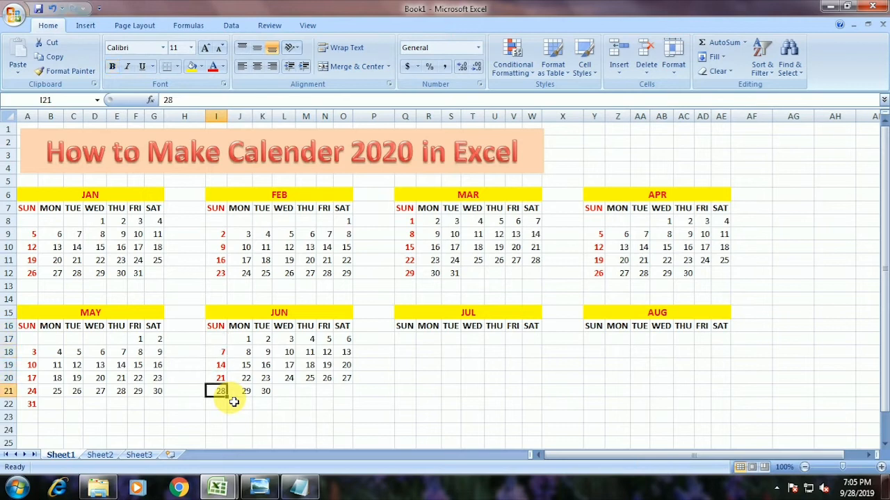
left_click(214, 66)
left_click(114, 68)
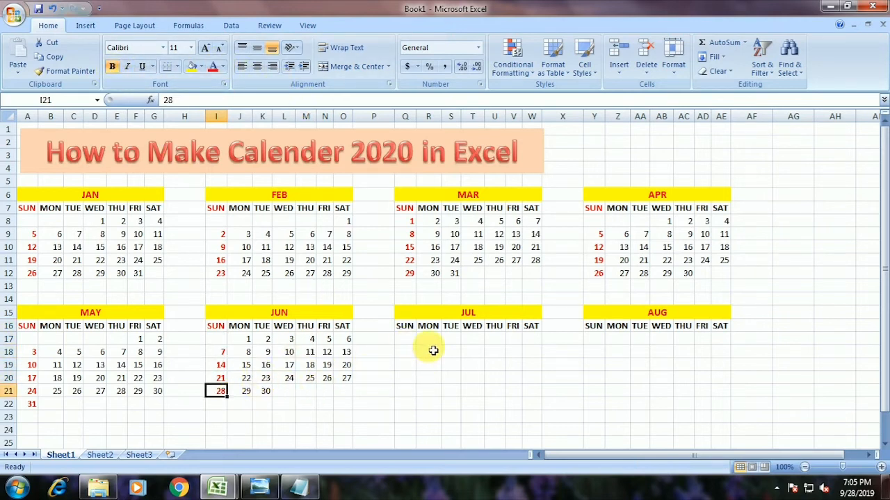
Enter the dates 1 to 4 under WED through SAT in T17:W17 of the JUL grid
left_click(475, 338)
type("1")
key("Tab")
type("2")
key("Tab")
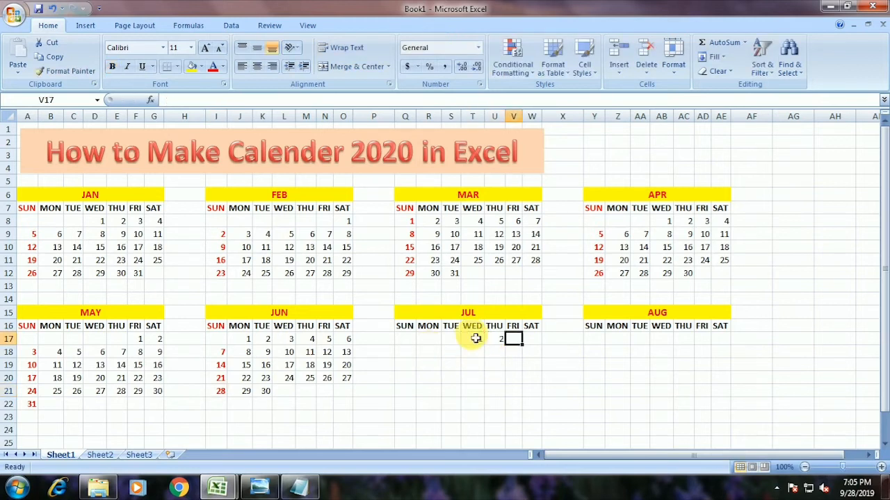
type("3")
key("Tab")
type("4")
Enter the Sunday dates 5, 12, 19 and 26 in Q18:Q21 of the JUL grid
key("Left")
key("Left")
key("Left")
key("Left")
key("Left")
key("Left")
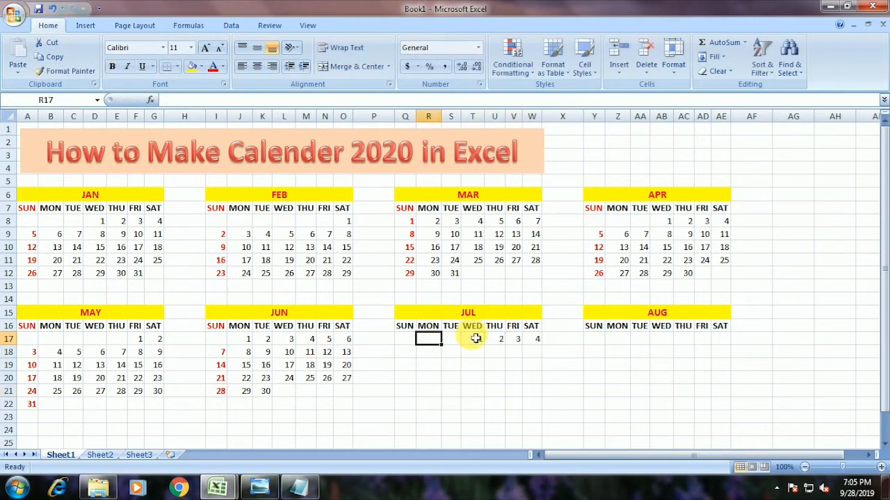
key("Down")
type("5")
key("Return")
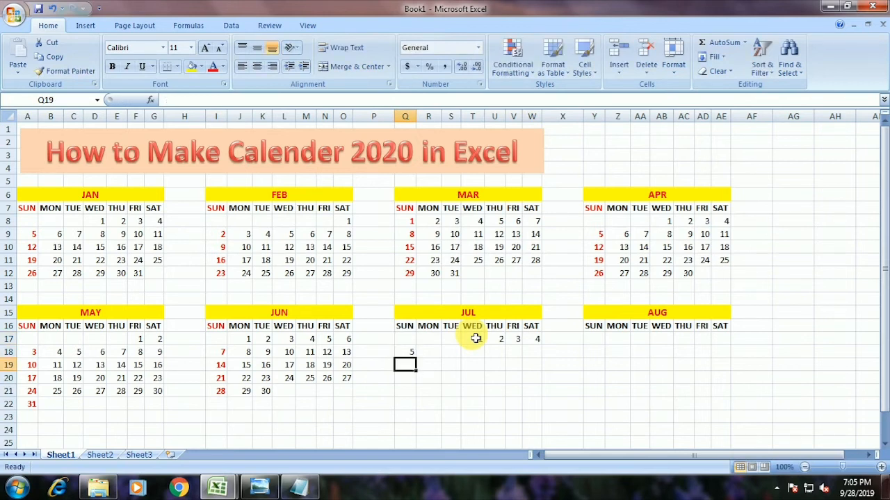
type("12")
key("Return")
type("19")
key("Return")
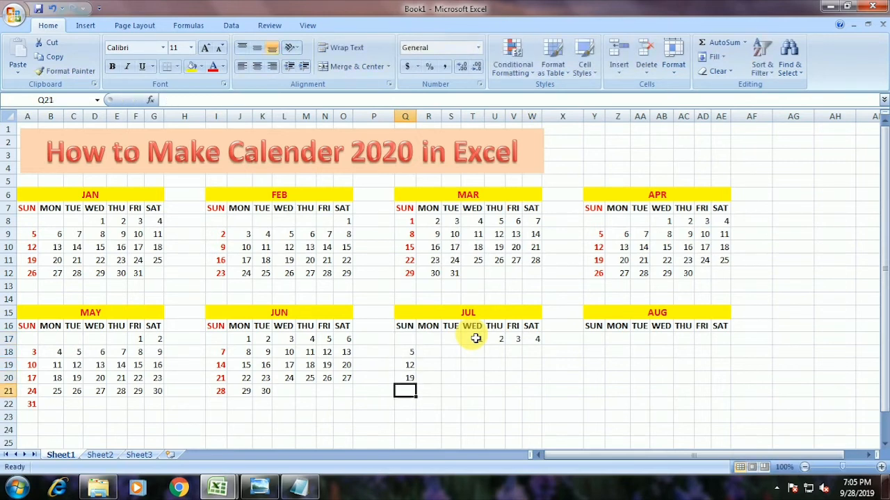
type("26")
key("Return")
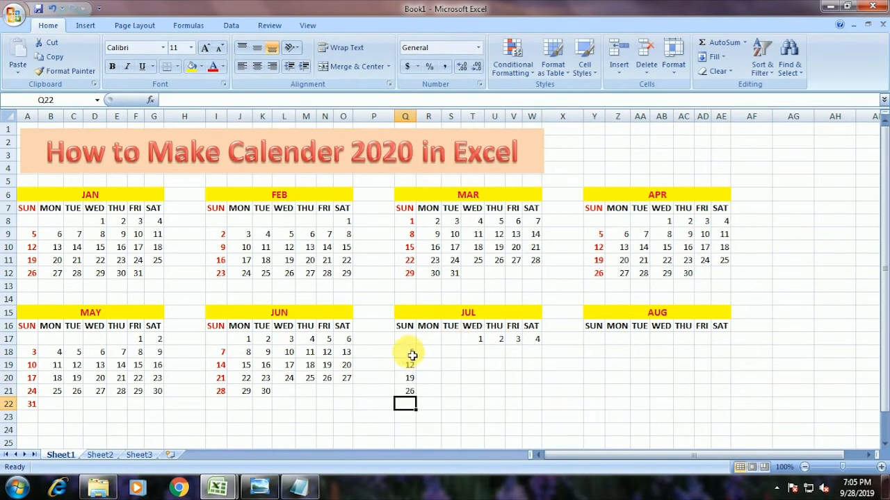
Fill Q18:W21 of the JUL grid row by row with a linear series using step value 1 and stop value 31
left_click_drag(410, 355, 536, 391)
left_click(713, 56)
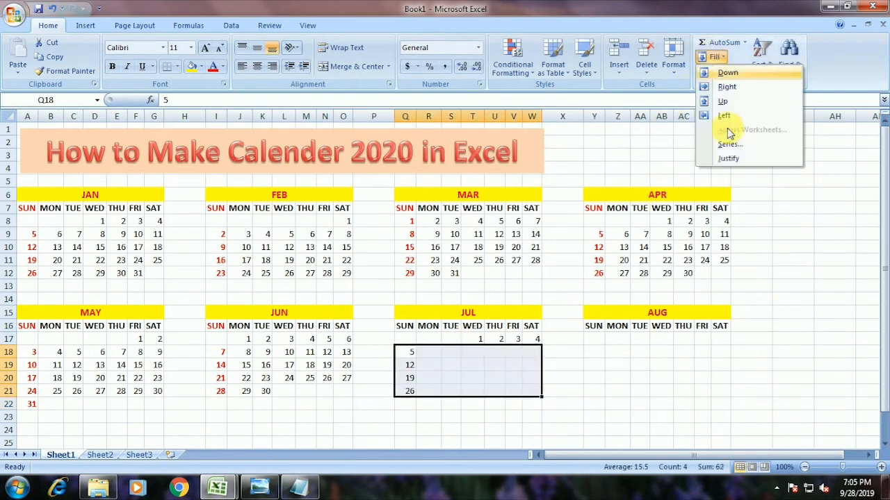
left_click(727, 144)
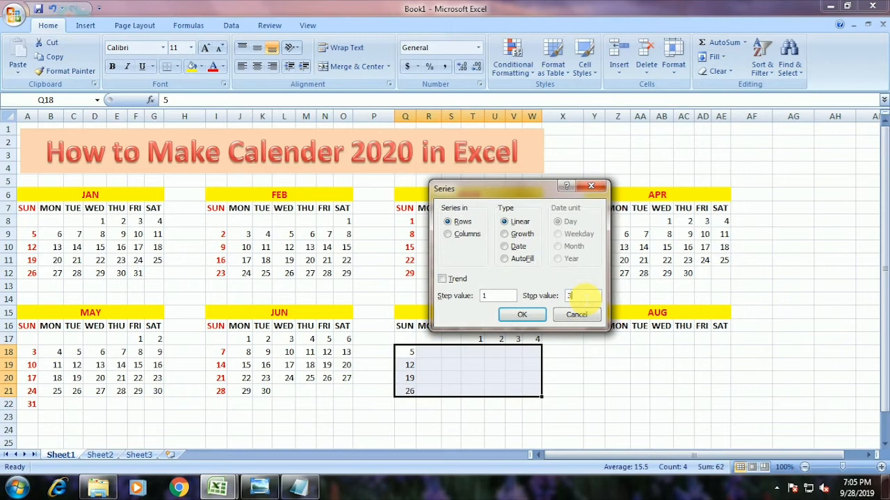
left_click(579, 295)
type("31")
key("Return")
Make the JUL grid's Sunday heading and dates in Q16:Q21 bold red
left_click_drag(404, 326, 406, 391)
left_click(213, 66)
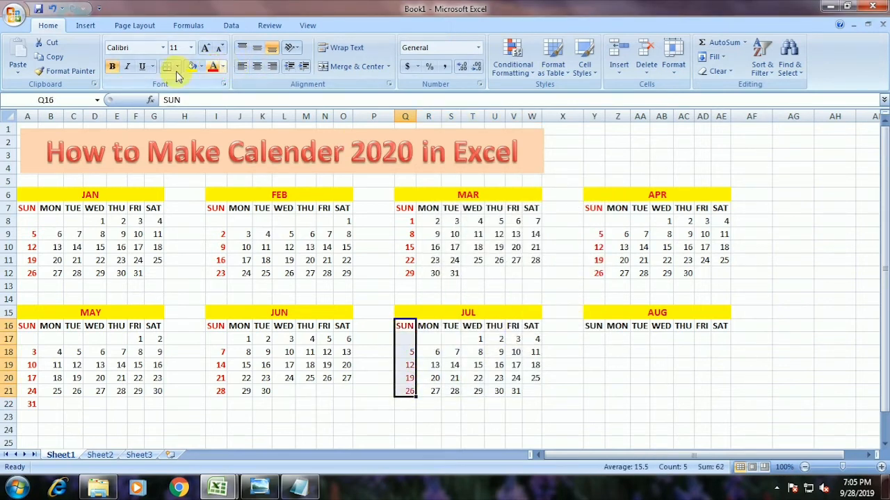
left_click(111, 68)
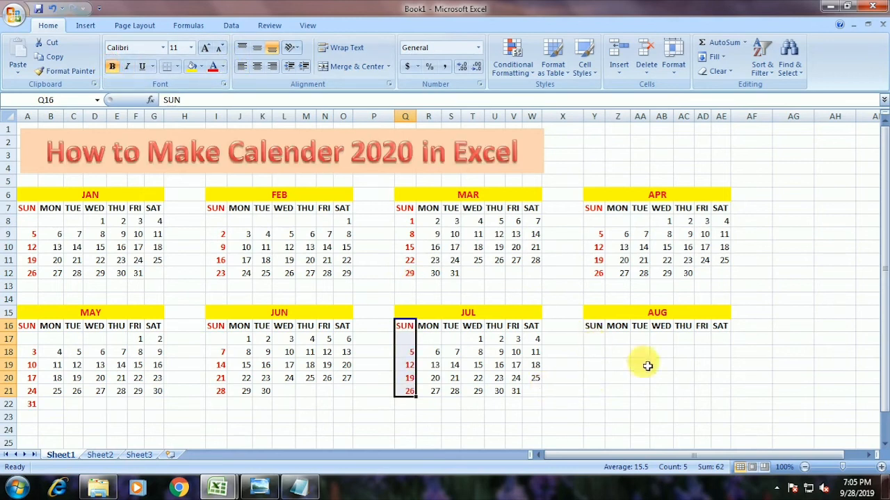
Enter 1 under SAT in AE17 of the AUG grid and the Sunday dates 2, 9, 16, 23 and 30 in Y18:Y22
left_click(725, 340)
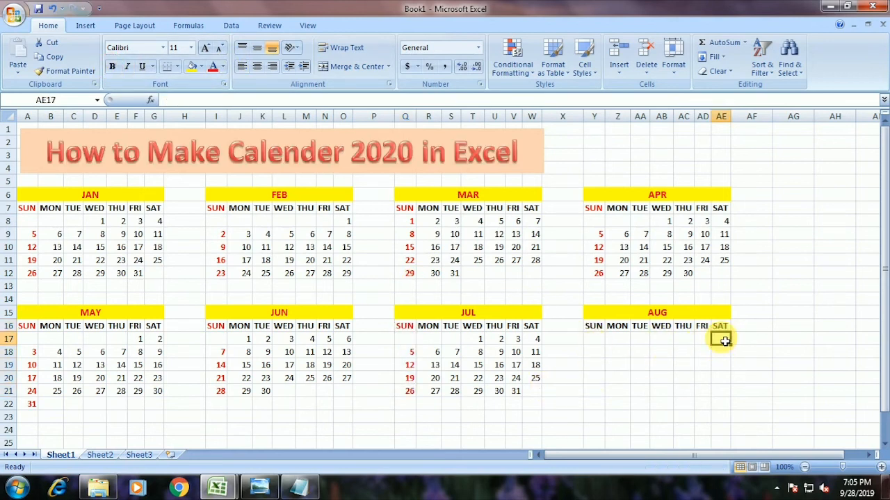
key("Return")
key("Left")
key("Left")
key("Left")
key("Left")
key("Left")
key("Left")
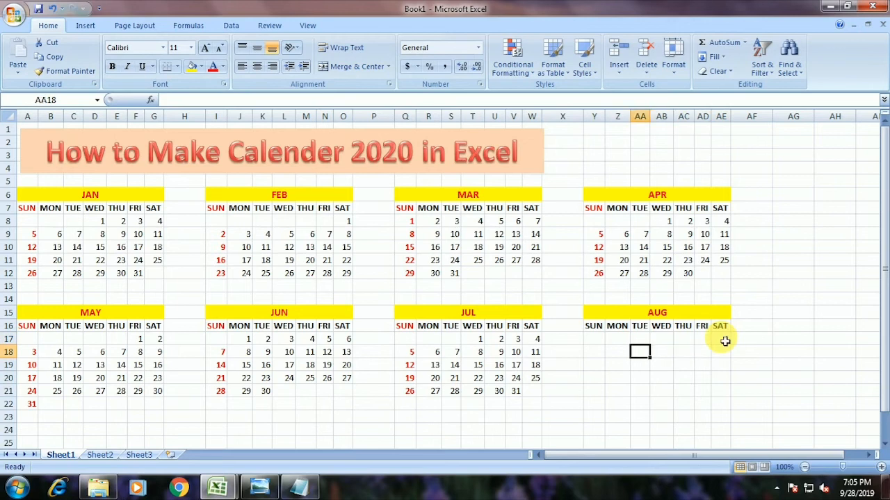
type("2")
key("Return")
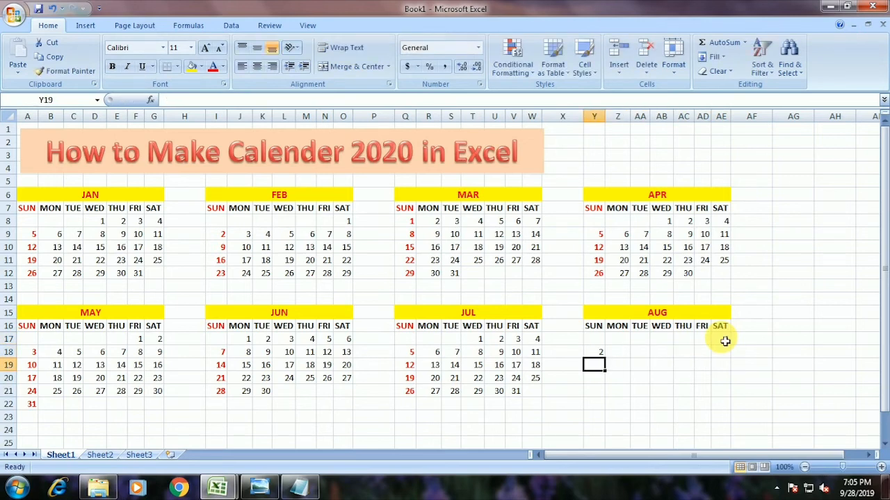
type("9")
key("Return")
type("16")
key("Return")
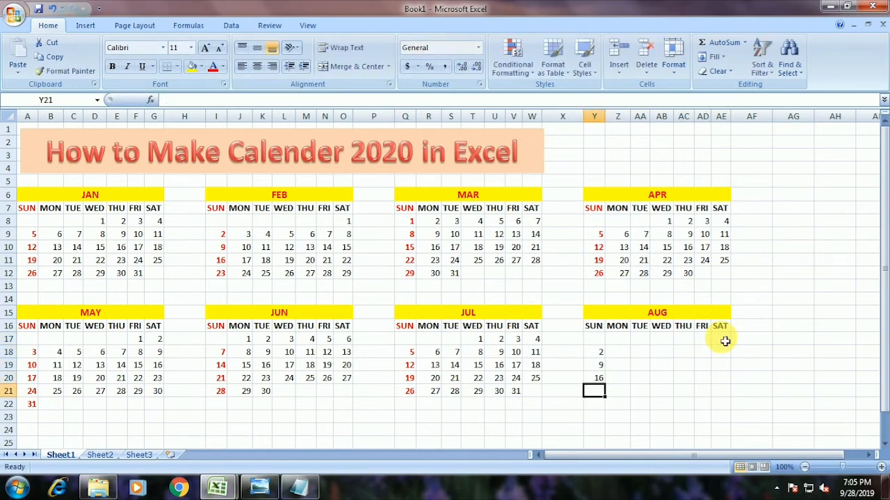
type("23")
key("Return")
type("30")
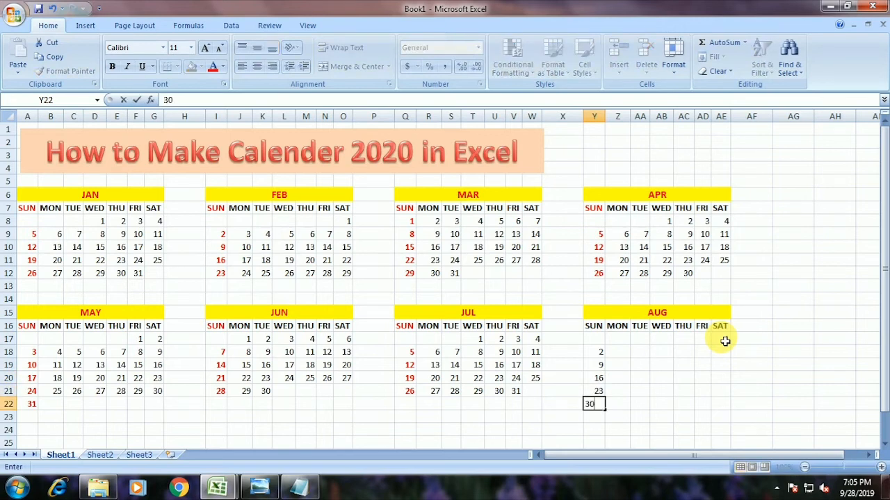
Fill Y18:AE22 of the AUG grid row by row with a linear series using step value 1 and stop value 29
left_click_drag(599, 358, 723, 407)
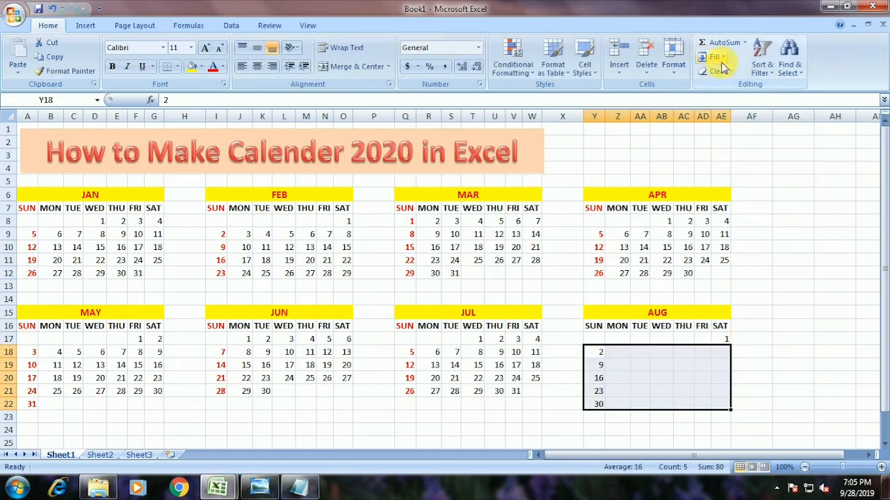
left_click(722, 60)
left_click(731, 144)
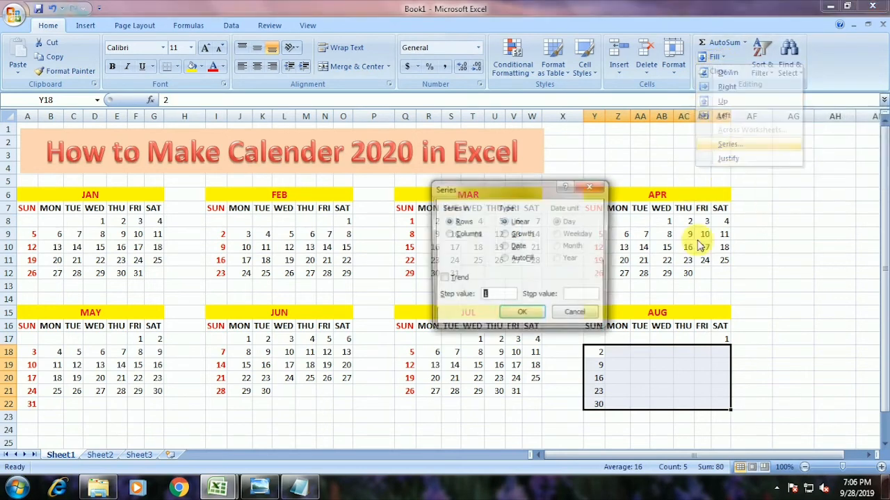
left_click(582, 299)
type("2")
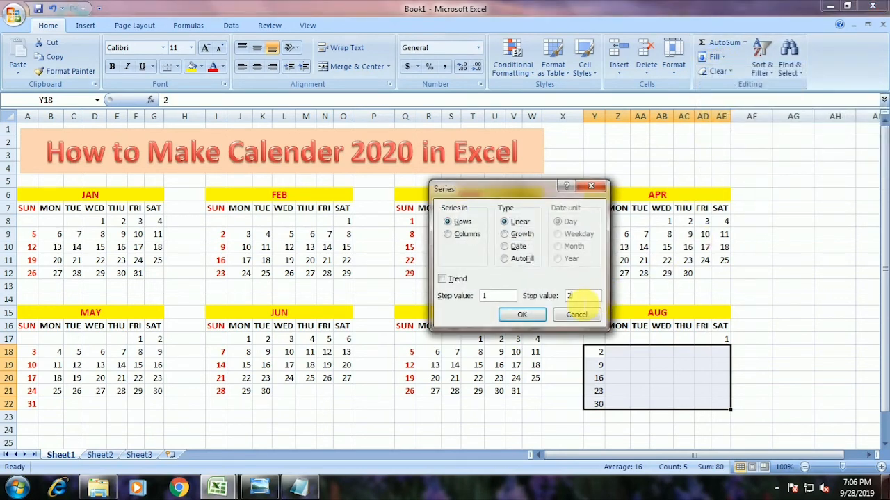
type("9")
key("Return")
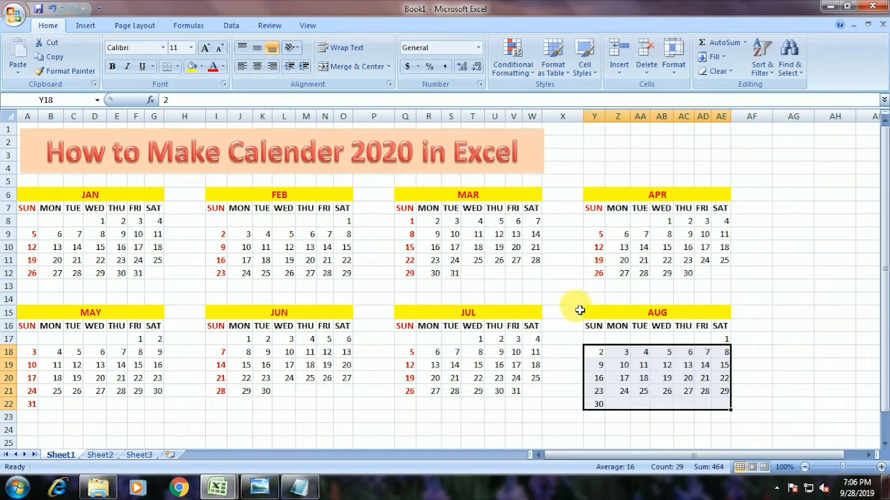
Enter the date 31 under MON in Z22 of the AUG grid
left_click(623, 410)
type("31")
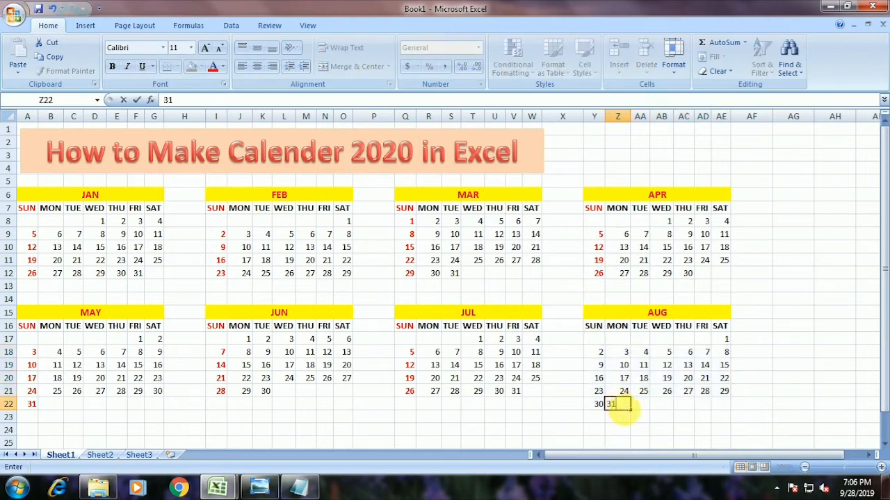
key("Return")
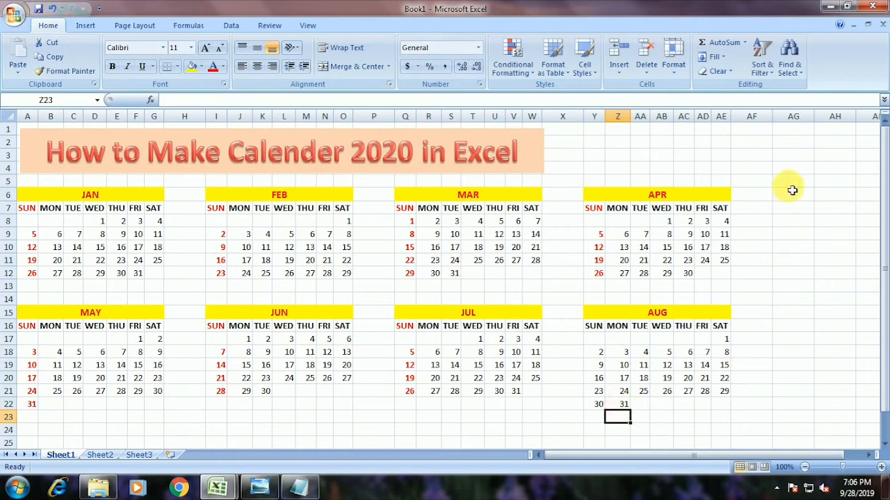
Make the AUG grid's Sunday heading and dates in Y16:Y22 bold red
left_click_drag(594, 326, 595, 404)
left_click(113, 68)
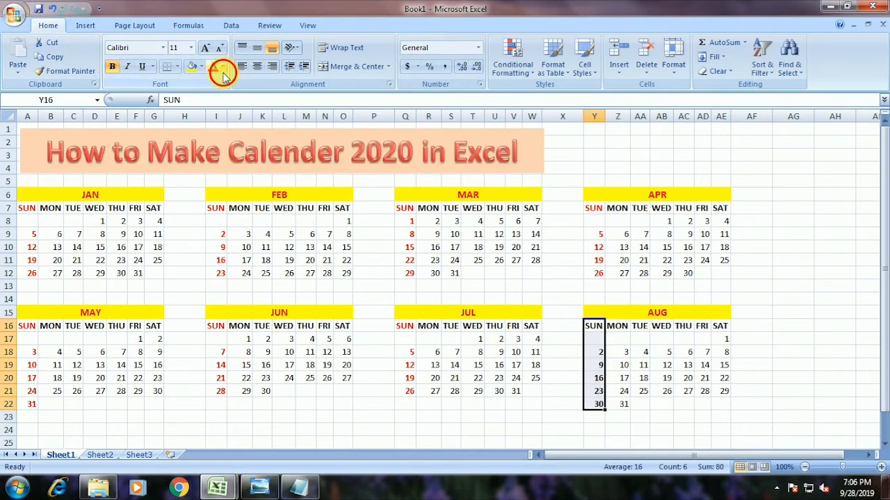
left_click(223, 68)
left_click(214, 69)
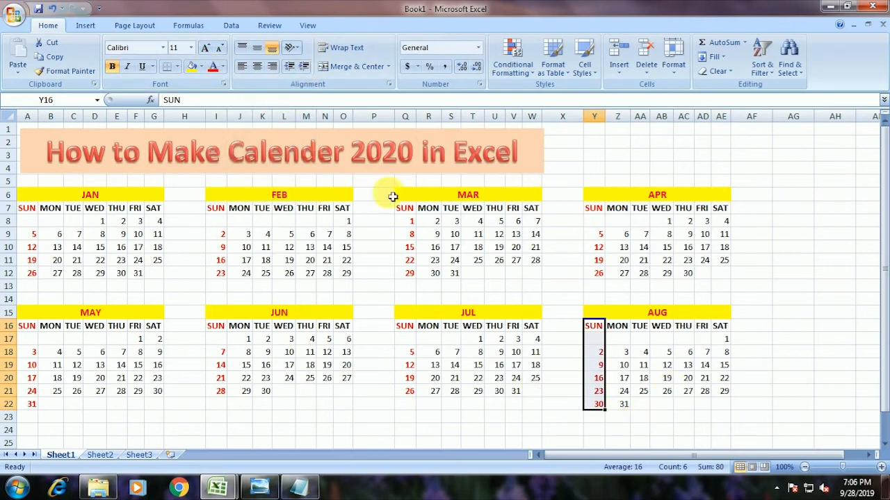
Copy the MAY heading's merged yellow formatting to row 25, starting at A25, I25, Q25 and Y25, with Format Painter
scroll(65, 395, "down", 3)
left_click(82, 195)
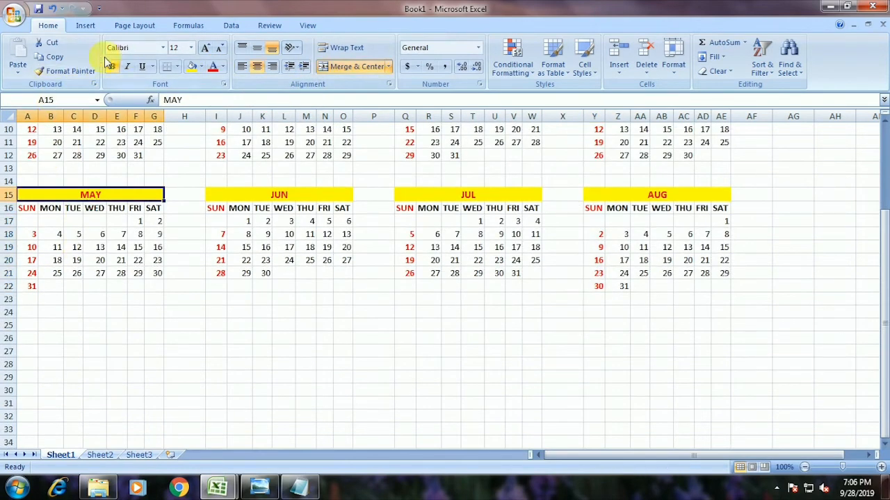
left_click(65, 71)
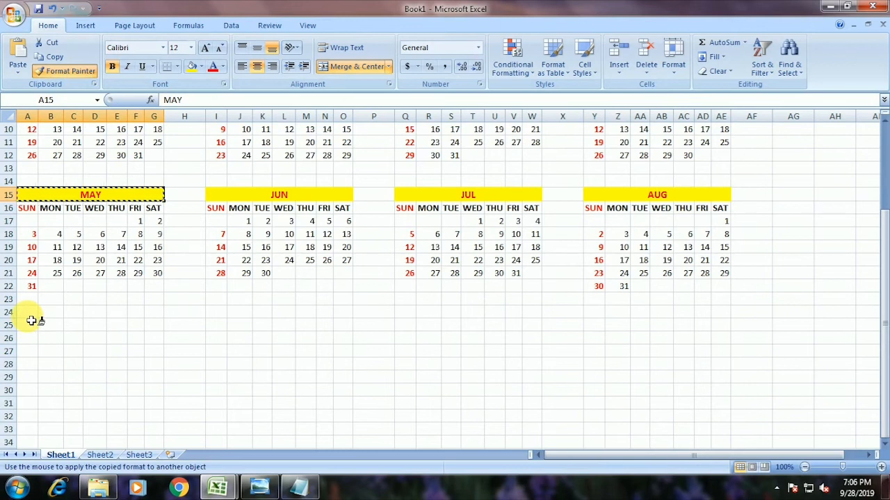
left_click(29, 328)
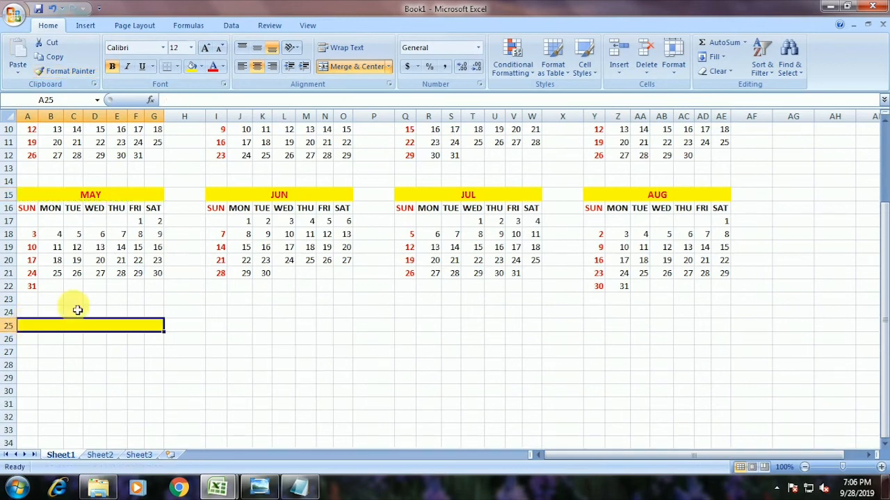
left_click(68, 71)
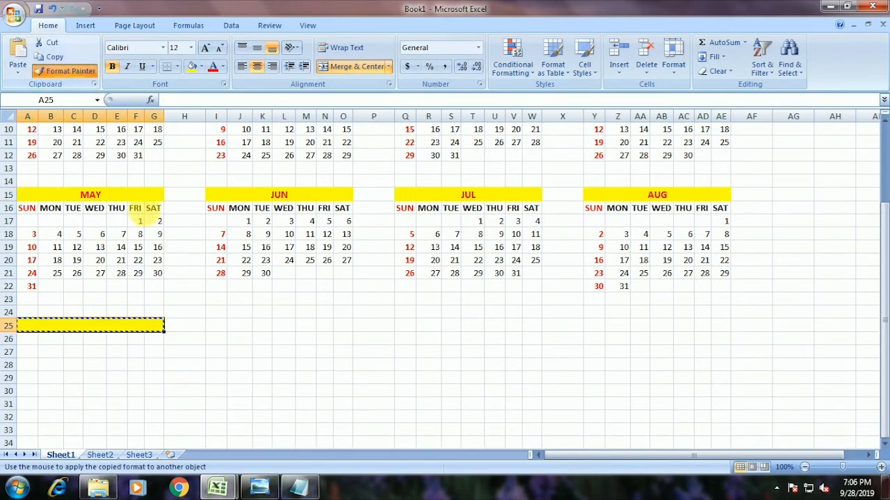
left_click(215, 327)
left_click(68, 71)
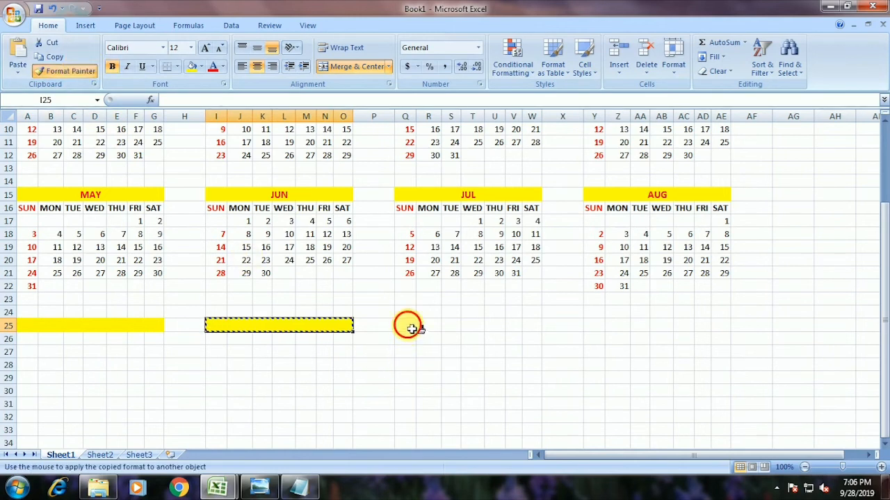
left_click(407, 325)
left_click(73, 70)
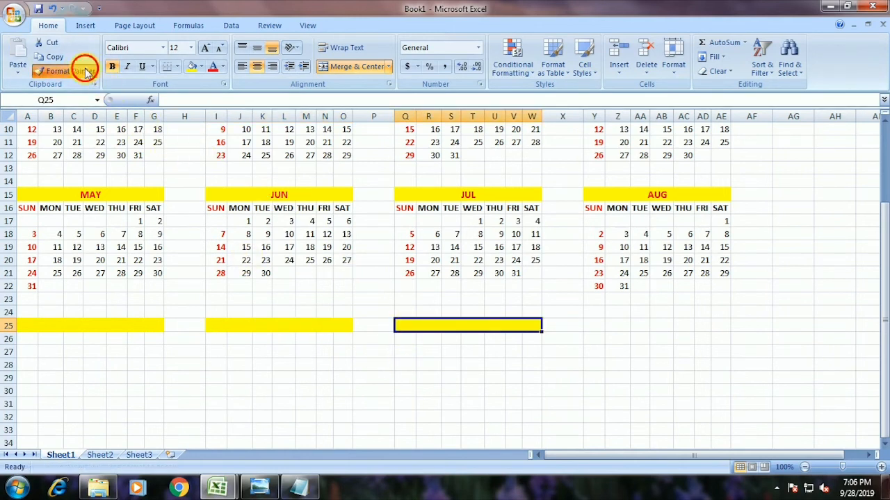
left_click(592, 324)
Enter the month heading SEP in the merged yellow cell A25
left_click(141, 333)
type("SEP")
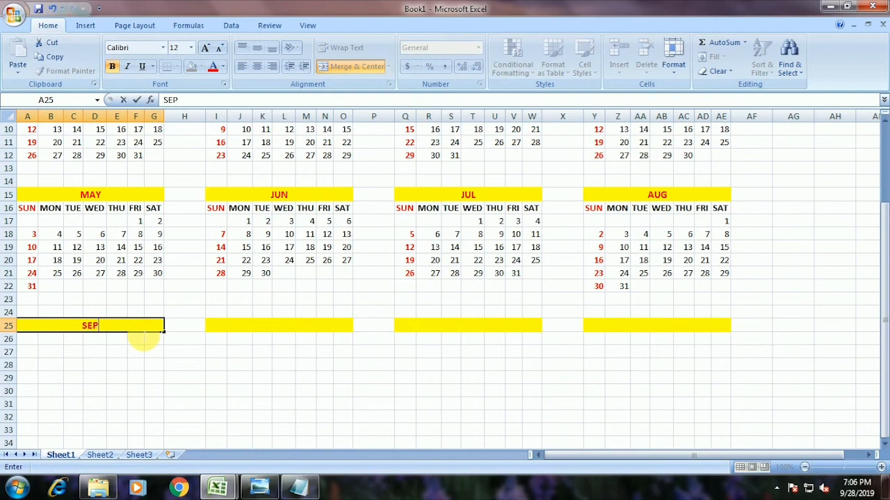
key("Tab")
type("OCT")
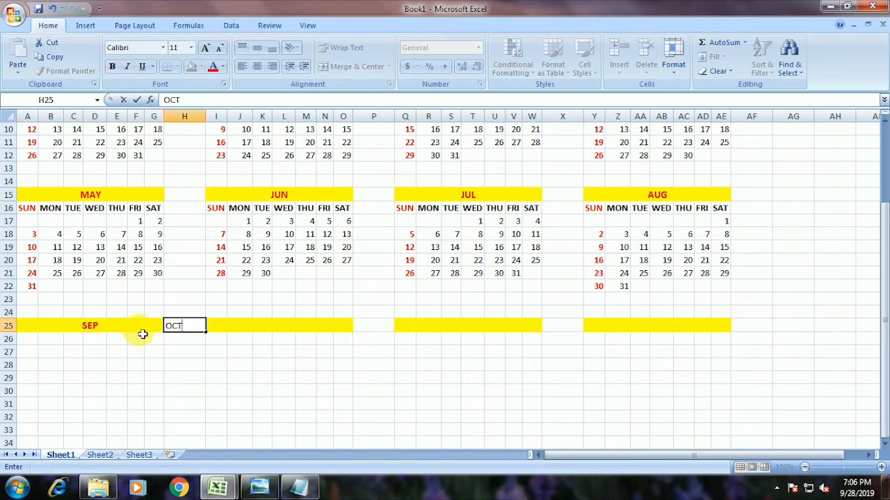
key("Tab")
key("Left")
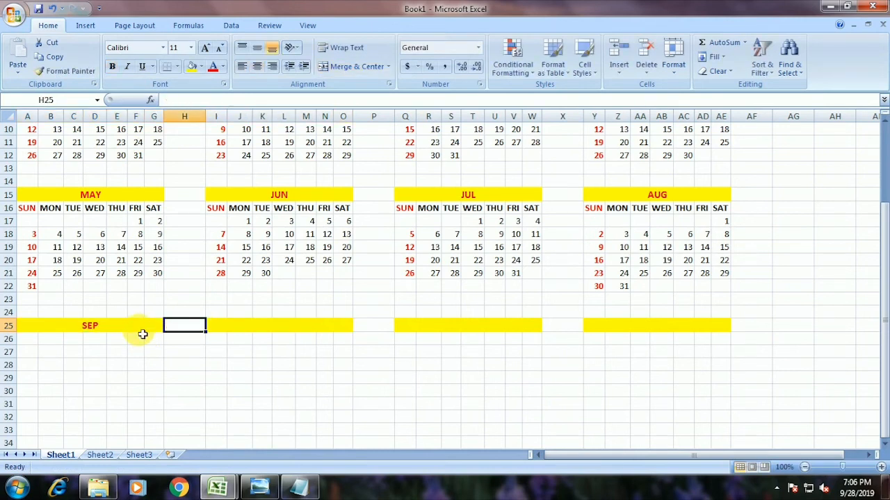
Enter the month heading OCT in the merged yellow cell I25
key("Tab")
type("OCT")
key("Tab")
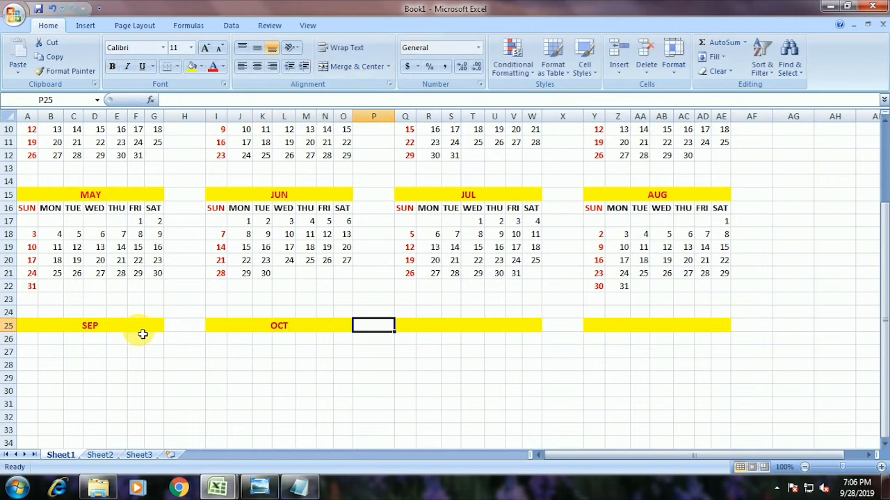
type("NOV")
key("Tab")
key("Tab")
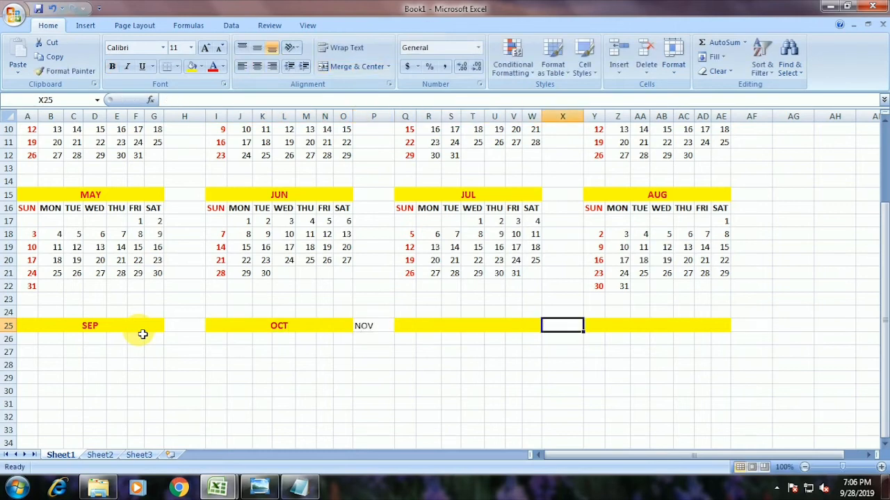
key("shift+Tab")
key("shift+Tab")
key("Tab")
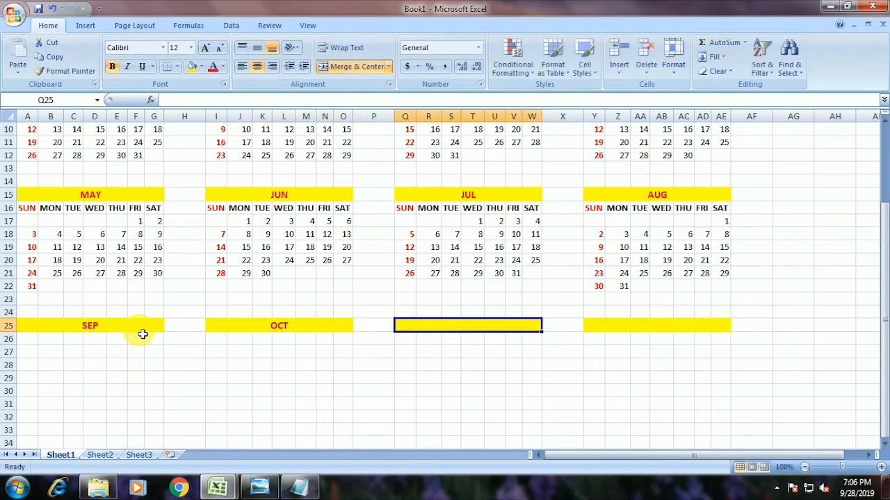
Enter the month headings NOV in Q25 and DEC in Y25
type("NOV")
key("Tab")
key("Tab")
type("D")
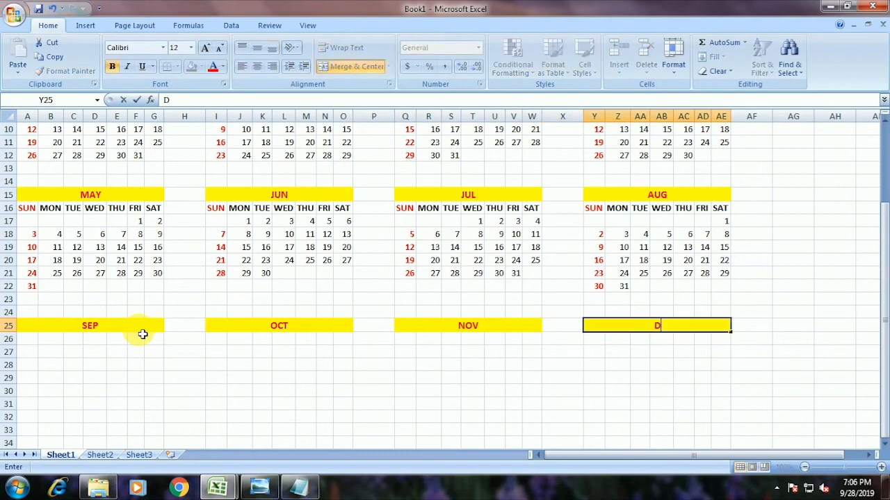
key("Return")
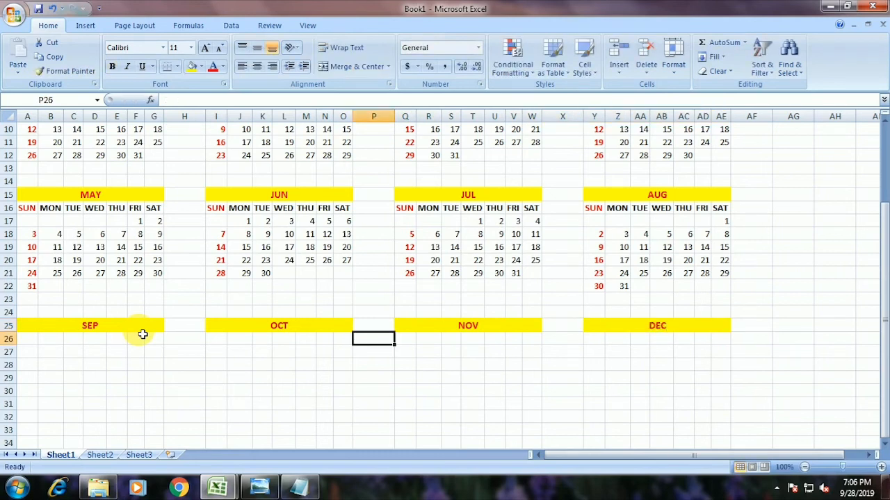
Enter SUN in A26 under the SEP heading and autofill the weekday names across to SAT in G26
left_click(39, 342)
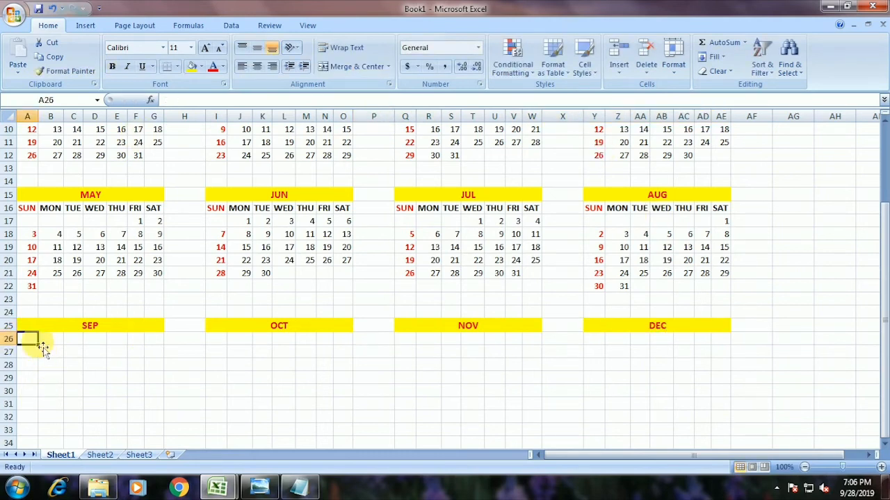
type("S")
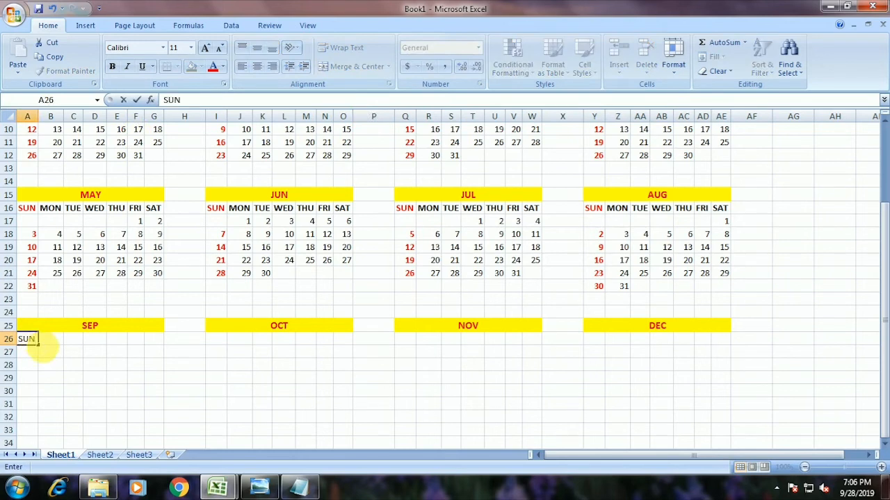
type("UN")
key("Return")
key("Up")
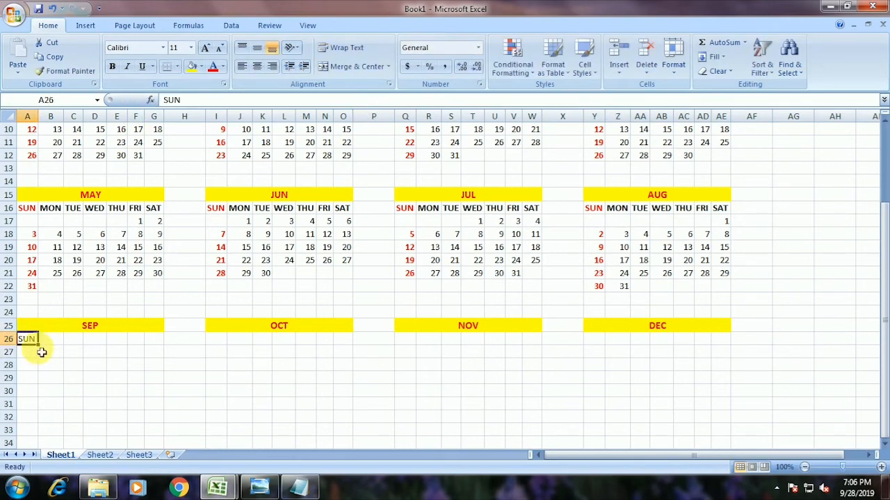
left_click_drag(38, 346, 166, 353)
Enter SUN in I26 under the OCT heading and autofill the weekday names across to SAT in O26
left_click(224, 344)
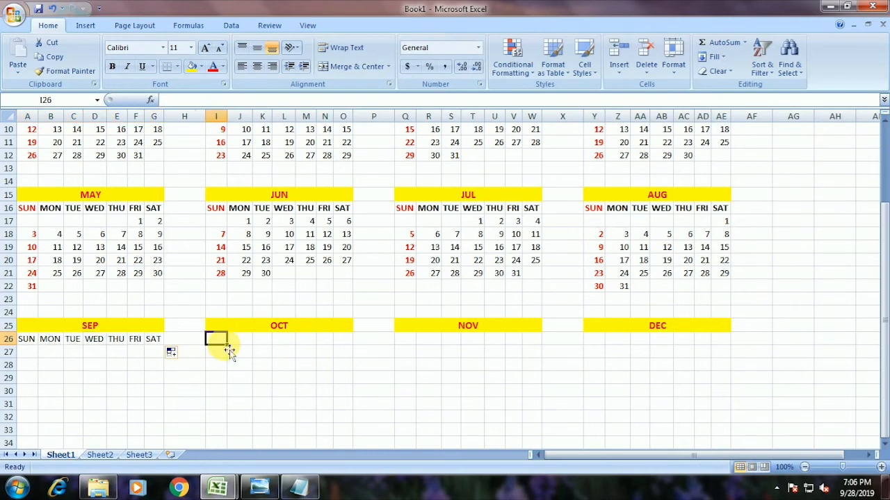
type("SUN")
key("Return")
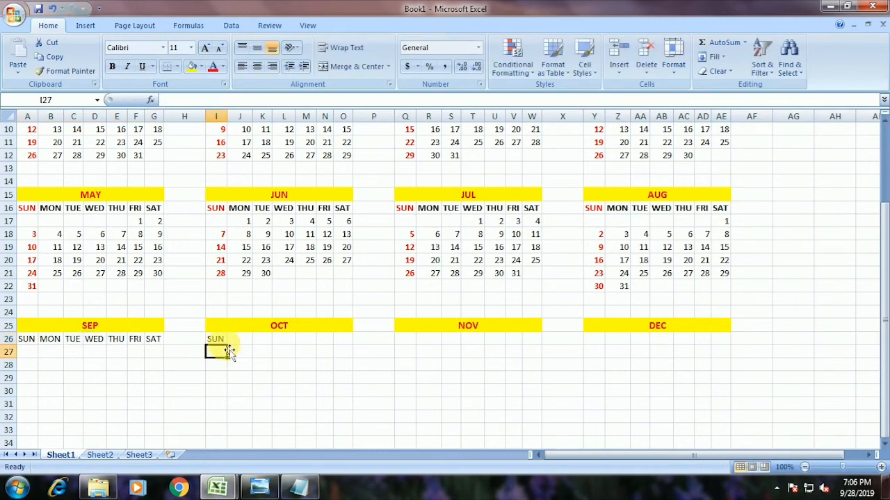
key("Up")
left_click(233, 353)
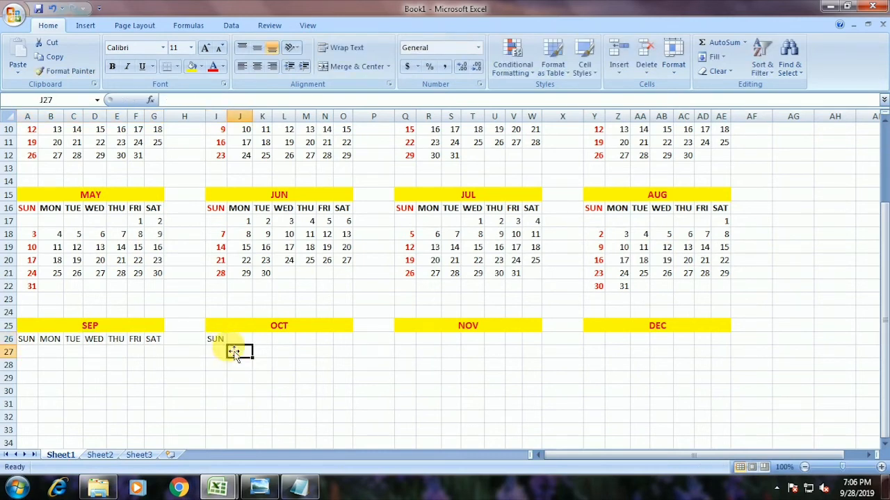
left_click(224, 344)
left_click_drag(231, 349, 348, 346)
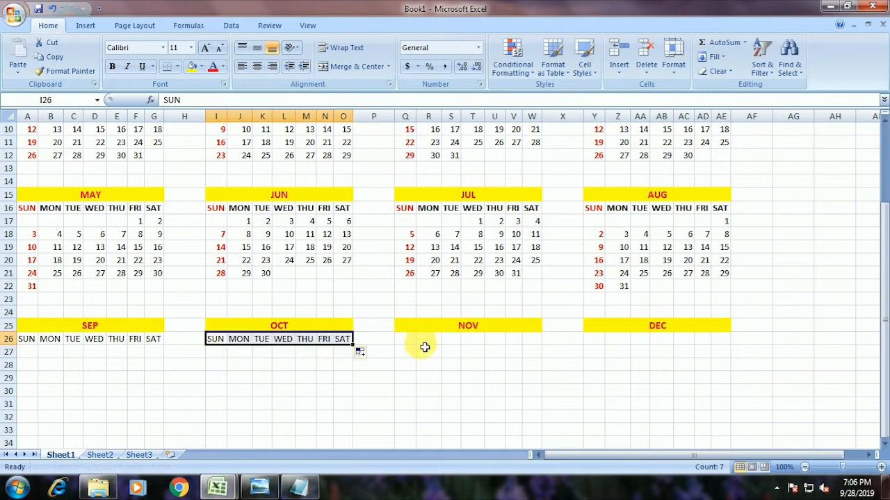
Enter SUN in Q26 under the NOV heading and autofill the weekday names across to SAT in W26
left_click(413, 347)
type("S")
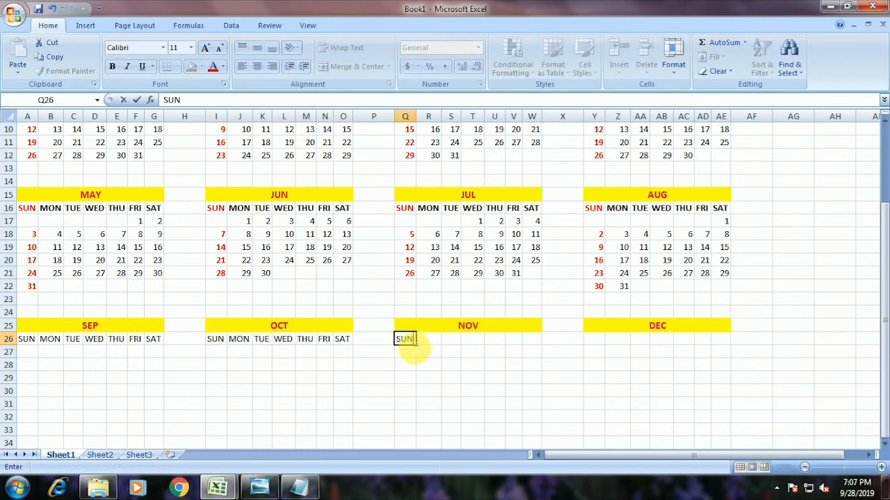
type("UN")
key("Return")
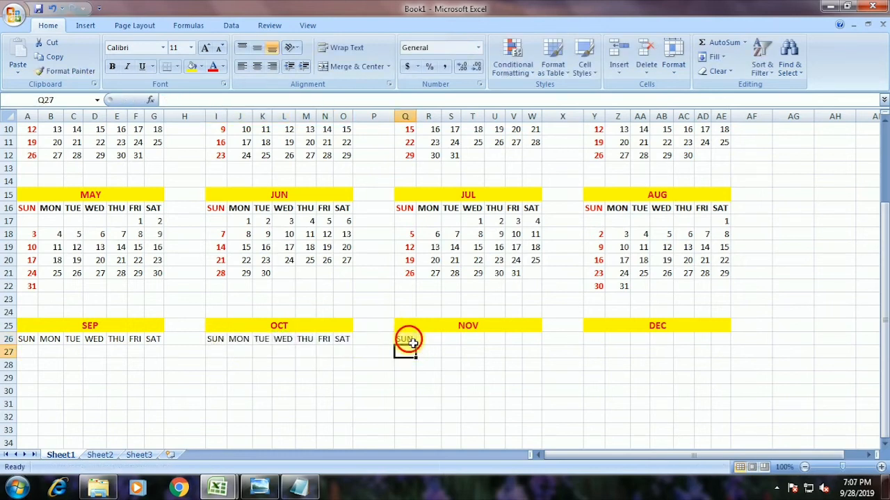
left_click(407, 338)
left_click_drag(416, 345, 547, 345)
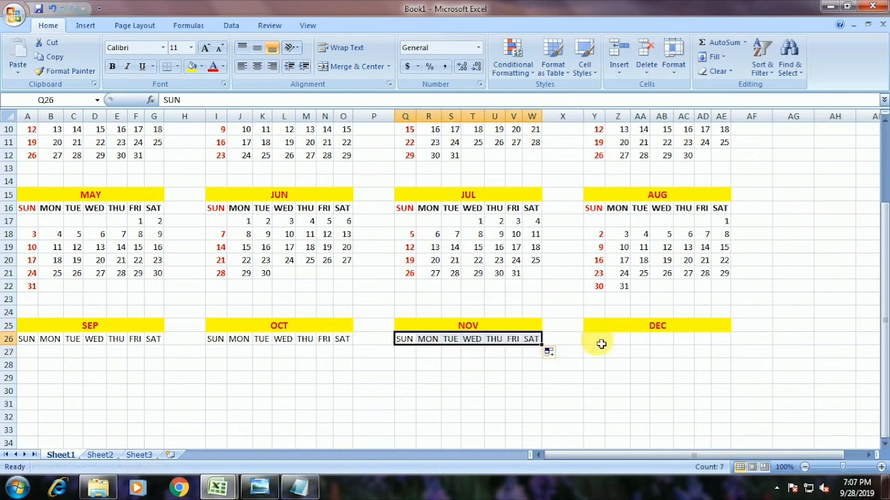
Enter SUN in Y26 under the DEC heading and autofill the weekday names across to SAT in AE26
left_click(597, 341)
type("S")
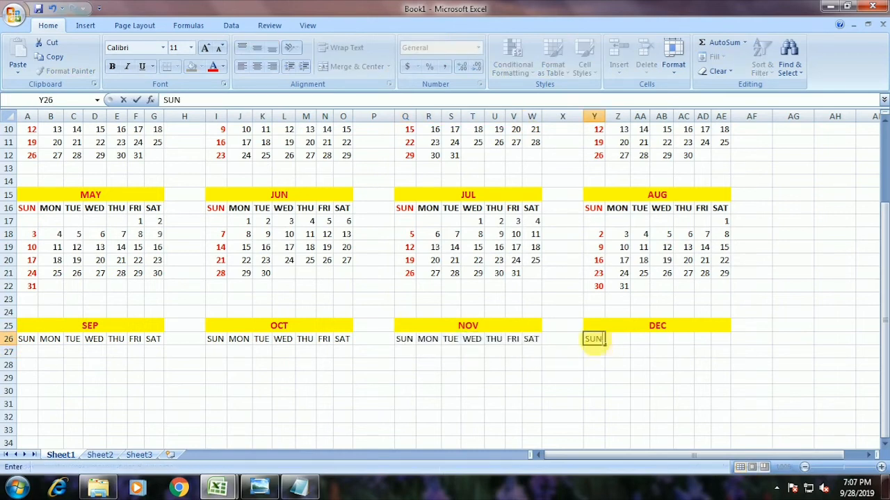
type("UN")
key("ctrl+Return")
left_click_drag(611, 350, 735, 347)
Make the whole weekday row A26:AE26 bold, from SEP through DEC
left_click(33, 342)
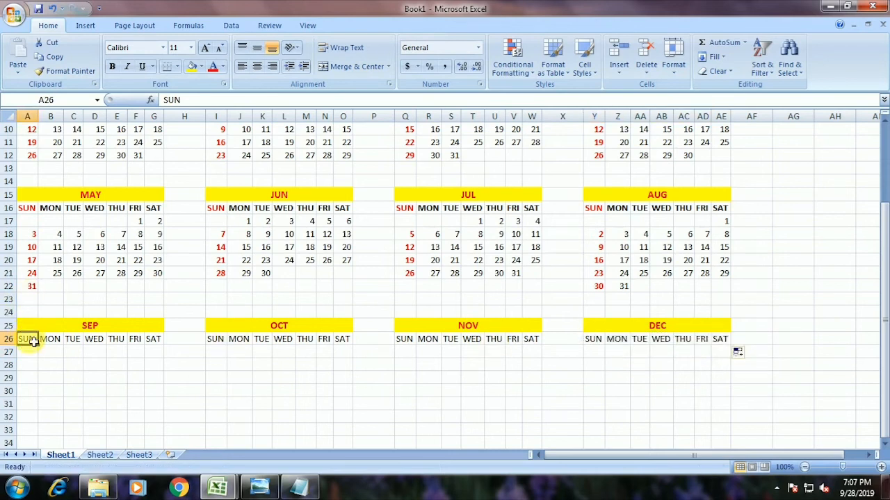
key("ctrl+shift+Right")
key("ctrl+shift+Right")
key("ctrl+shift+Right")
key("ctrl+shift+Right")
key("ctrl+shift+Right")
key("ctrl+shift+Right")
key("ctrl+shift+Right")
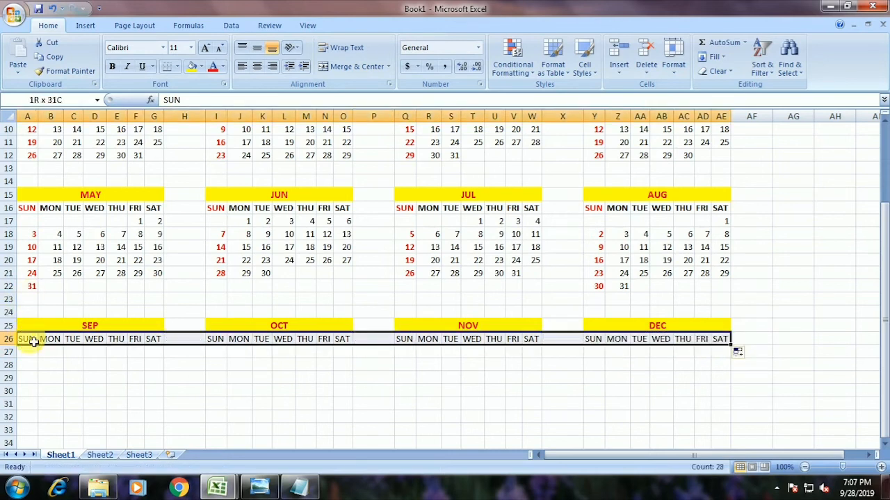
key("ctrl+b")
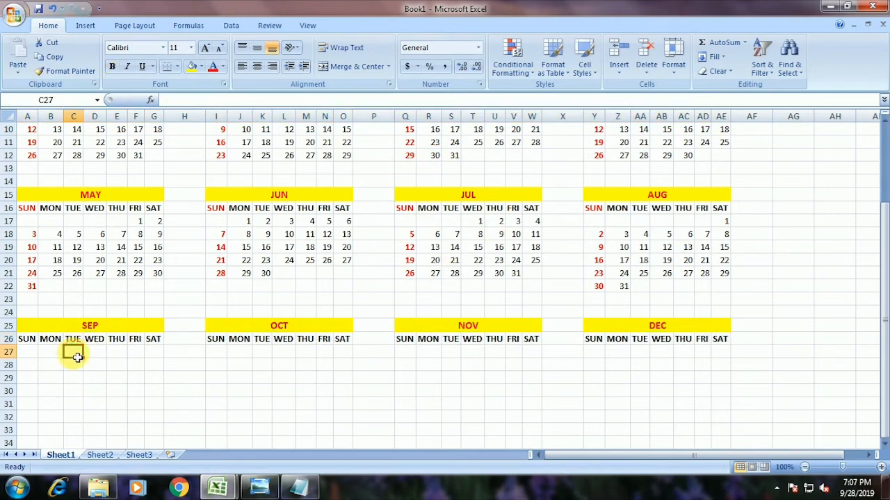
Enter the first-week dates 1 to 5 for SEP in C27:G27, starting under TUE
type("1")
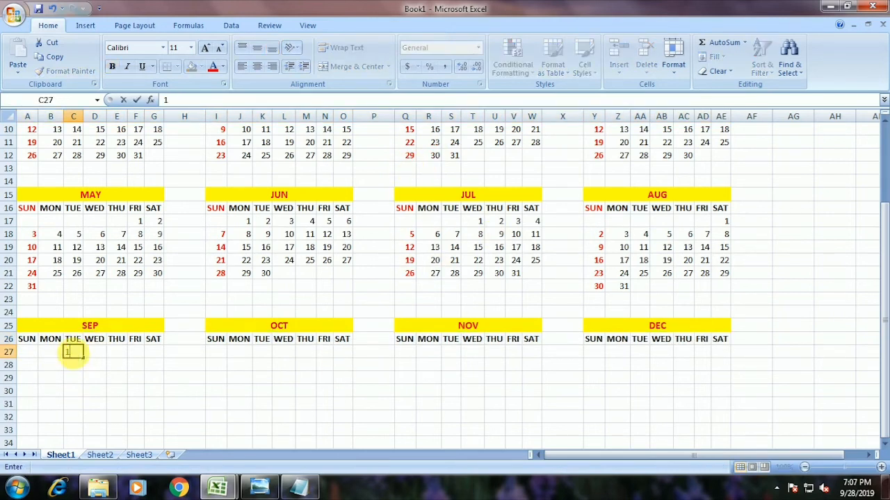
key("Tab")
type("2")
key("Tab")
type("3")
key("Tab")
type("4")
key("Tab")
type("5")
key("Tab")
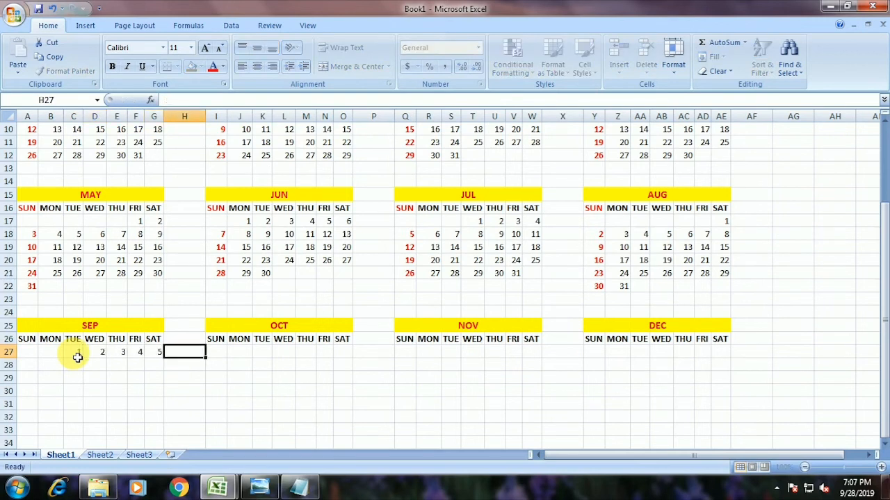
Enter the SEP Sunday dates 6, 13, 20 and 27 down A28:A31
key("Left")
key("Left")
key("Left")
key("Left")
key("Left")
key("Left")
key("Left")
key("Down")
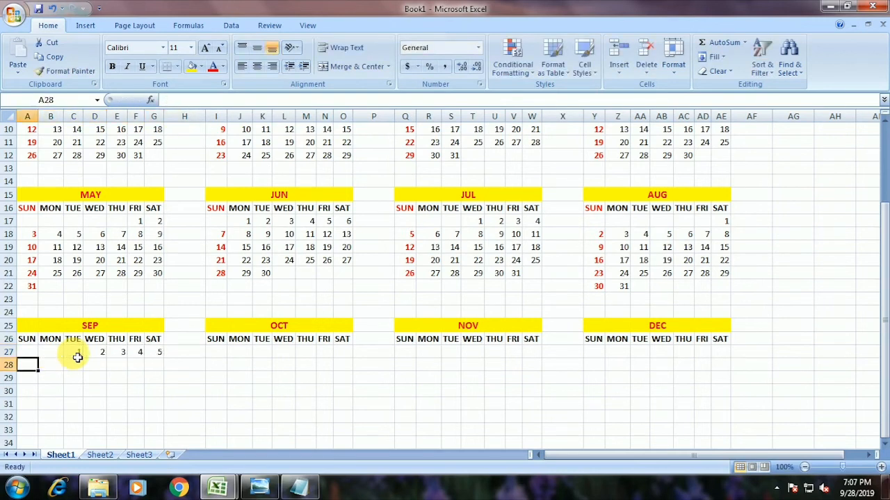
type("6")
key("Return")
type("13")
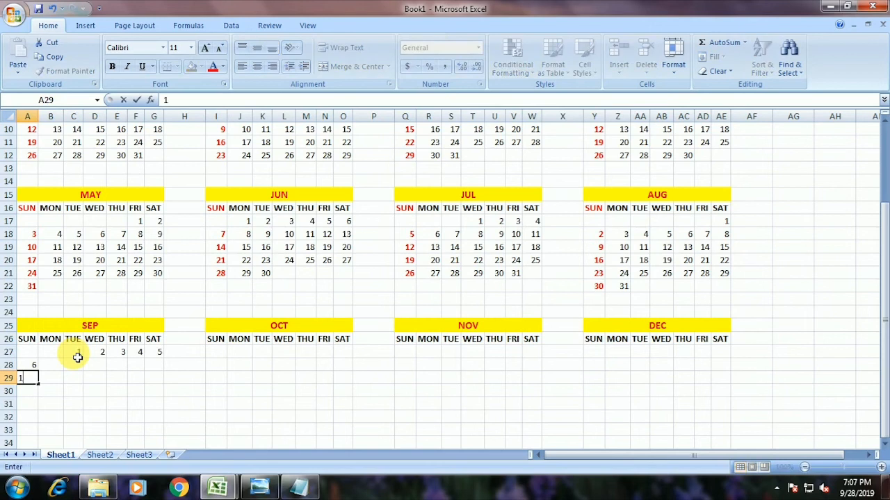
key("Return")
type("20")
key("Return")
type("2")
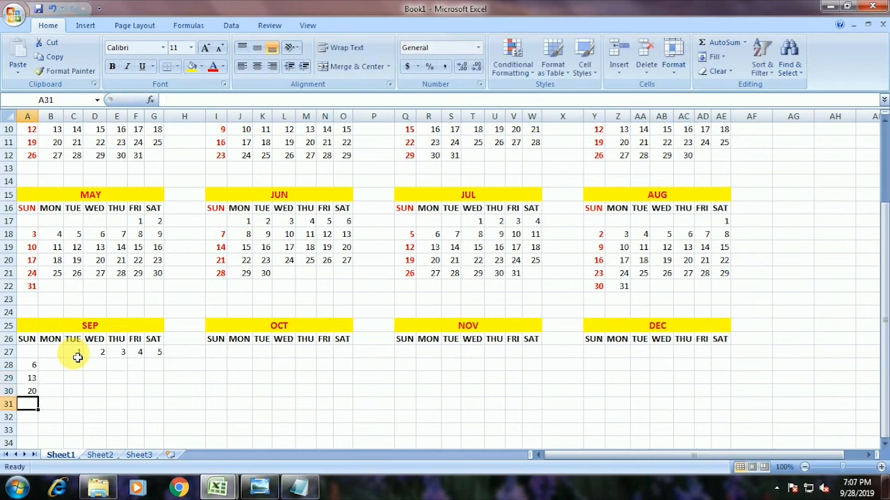
type("7")
key("Return")
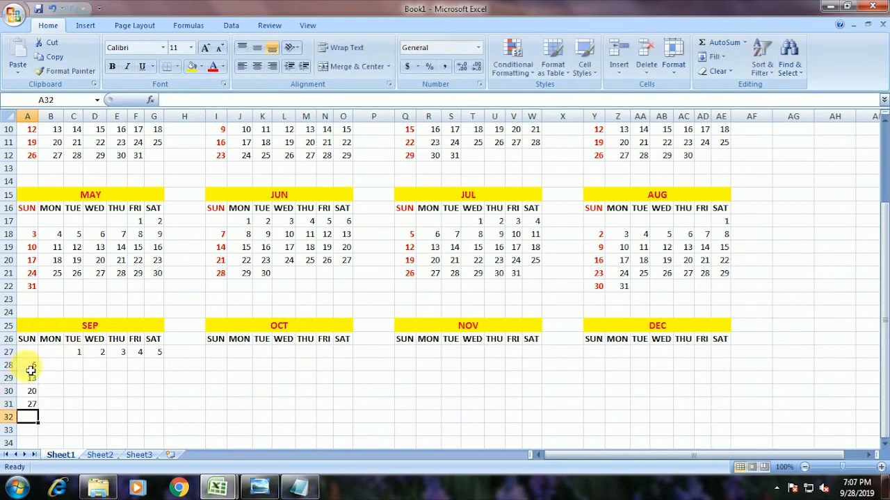
Fill A28:G31 with a linear series along the rows, using a stop value of 30, to complete the SEP dates
left_click_drag(27, 366, 164, 410)
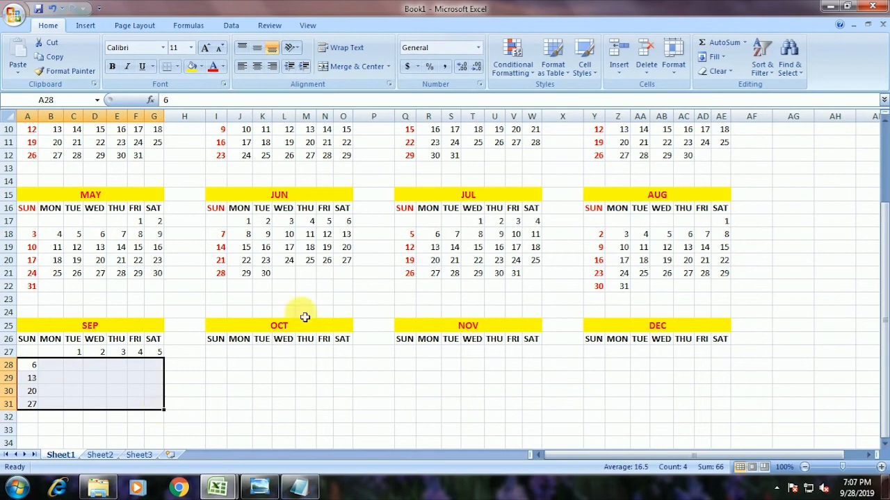
left_click(715, 56)
left_click(726, 144)
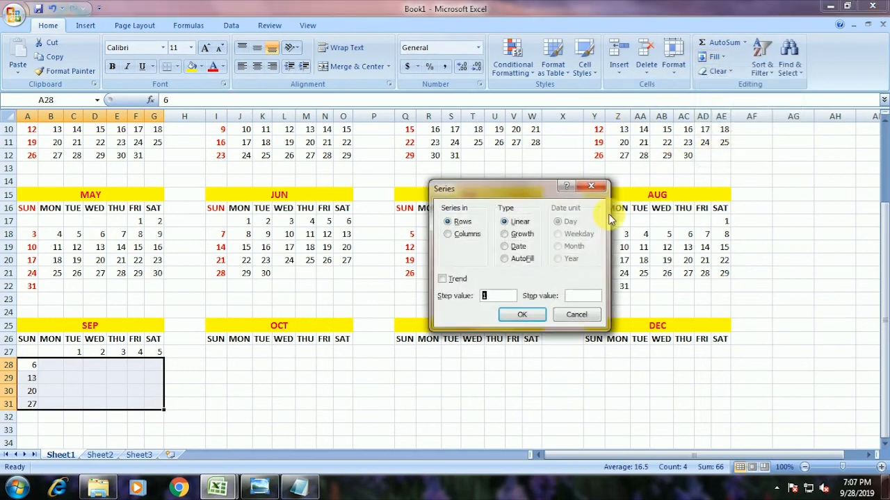
left_click(582, 296)
type("30")
key("Return")
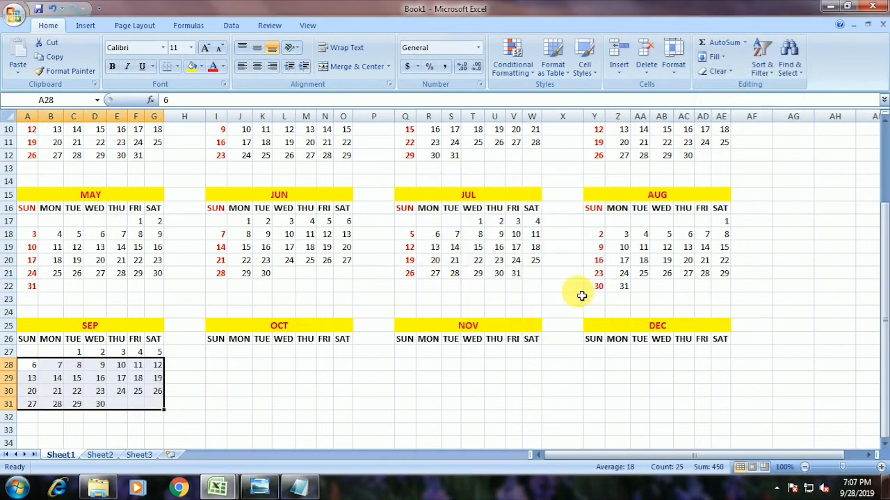
Make the SEP Sunday column A26:A31 bold with red text
left_click_drag(31, 340, 32, 405)
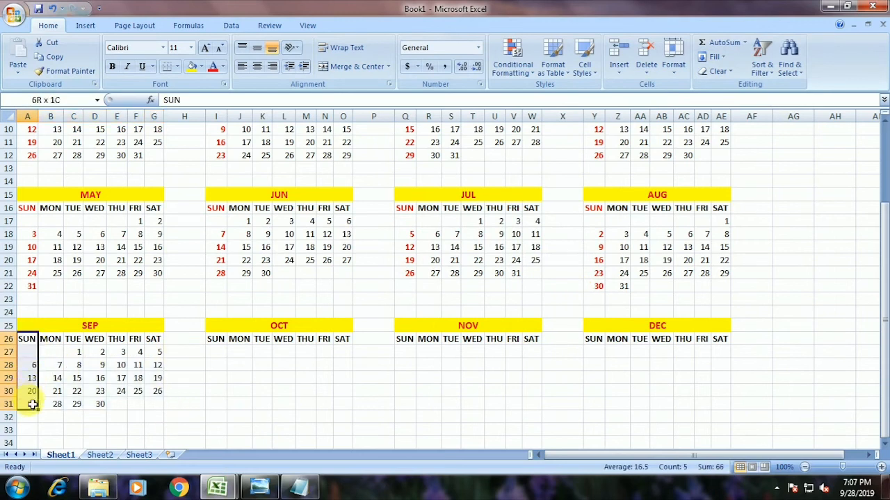
double_click(113, 70)
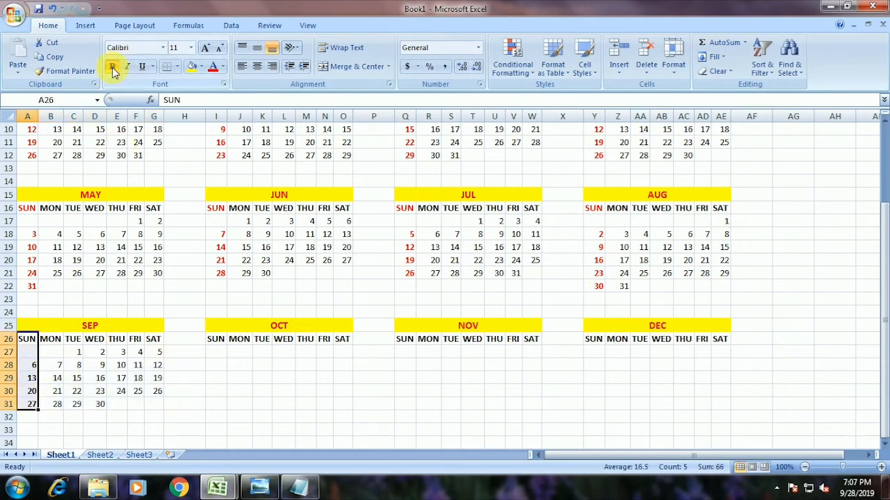
left_click(212, 66)
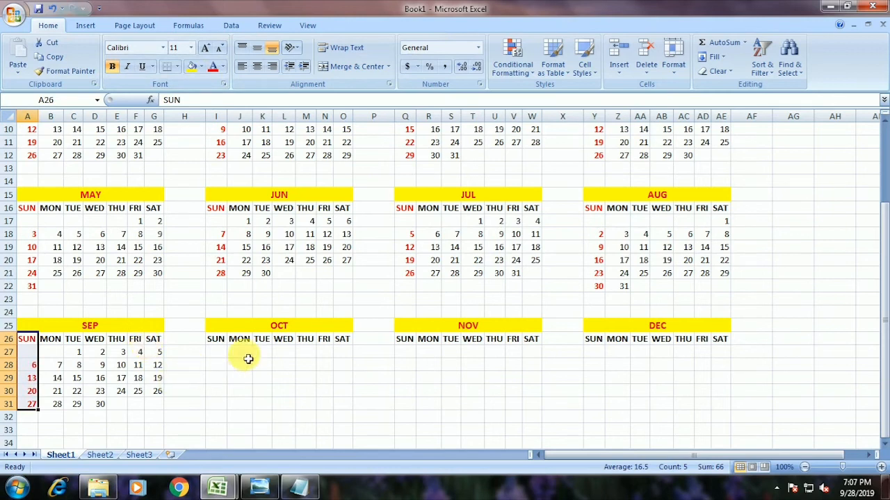
Enter the first-week dates 1, 2 and 3 for OCT in M27:O27, starting under THU
left_click(311, 343)
left_click(317, 352)
type("1")
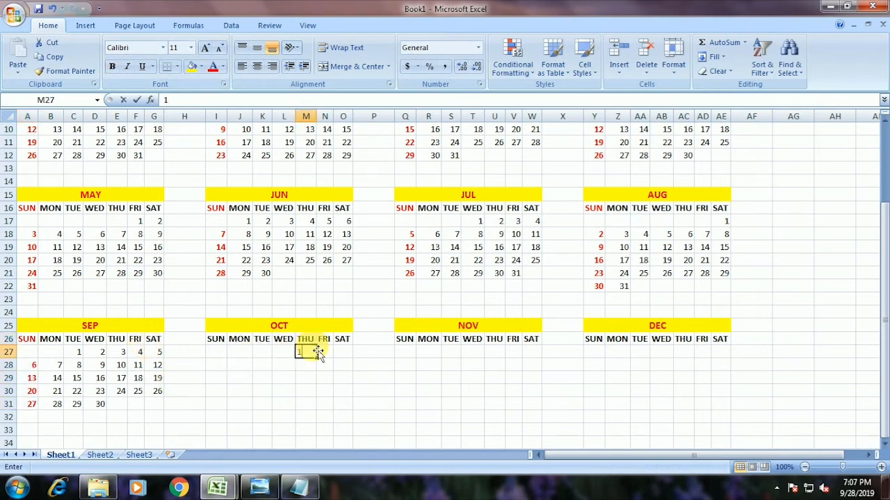
key("Tab")
type("2")
key("Tab")
type("32")
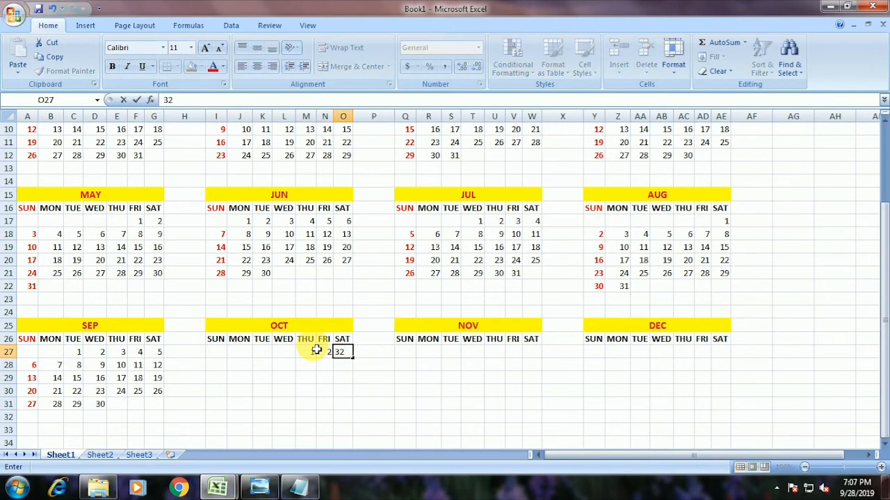
key("BackSpace")
Enter the OCT Sunday dates 4, 11, 18 and 25 down I28:I31
key("Left")
key("Left")
key("Left")
key("Left")
key("Left")
key("Left")
key("Down")
type("4")
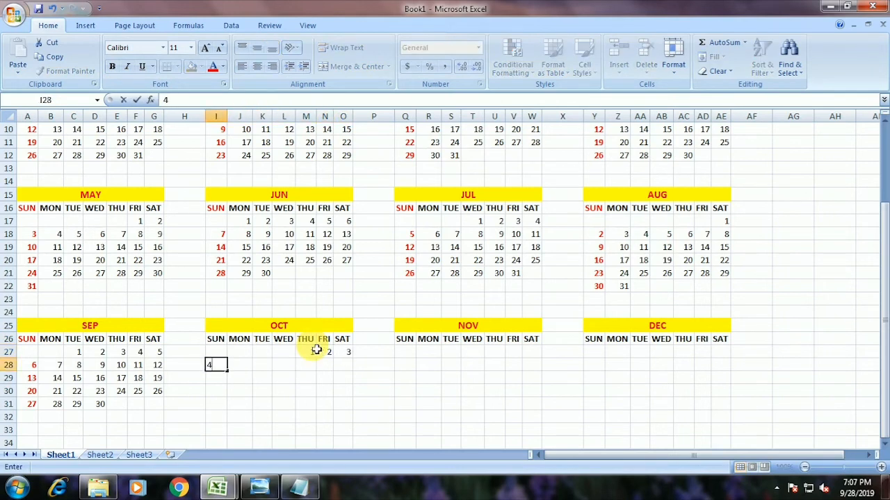
key("Return")
type("11")
key("Return")
type("18")
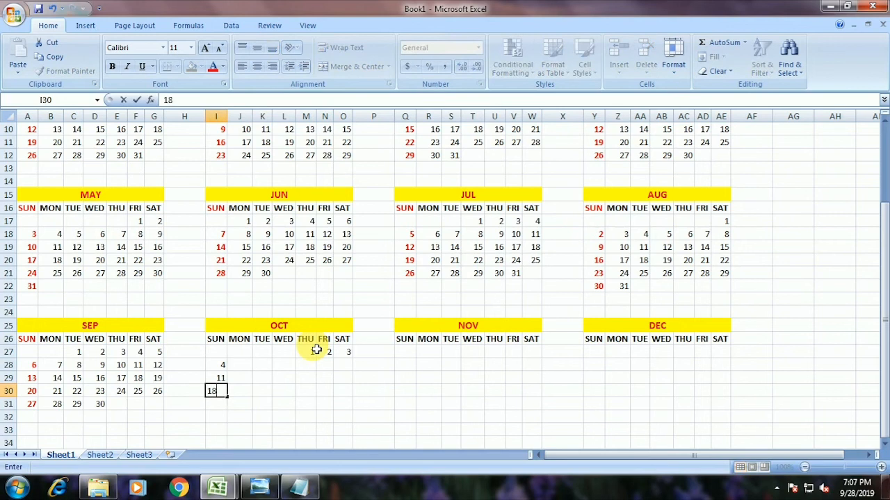
key("Return")
type("25")
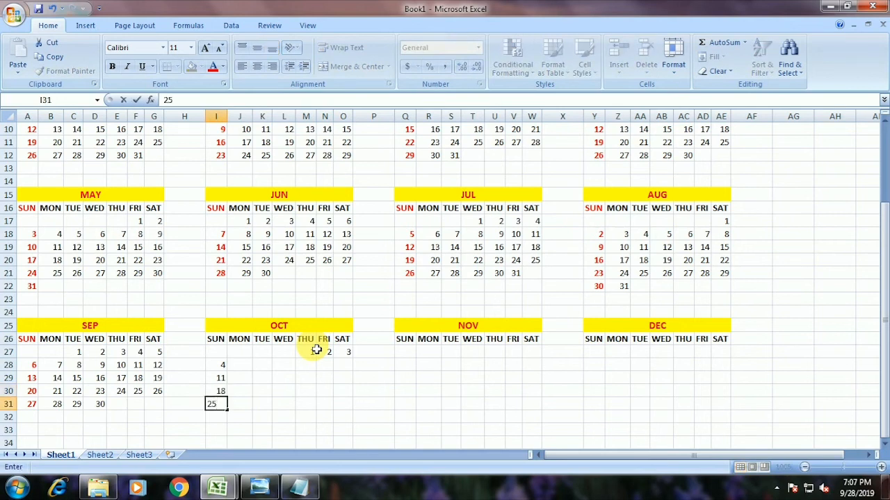
Fill I28:O31 with a linear series along the rows up to 31 to complete the OCT dates
left_click_drag(232, 367, 348, 407)
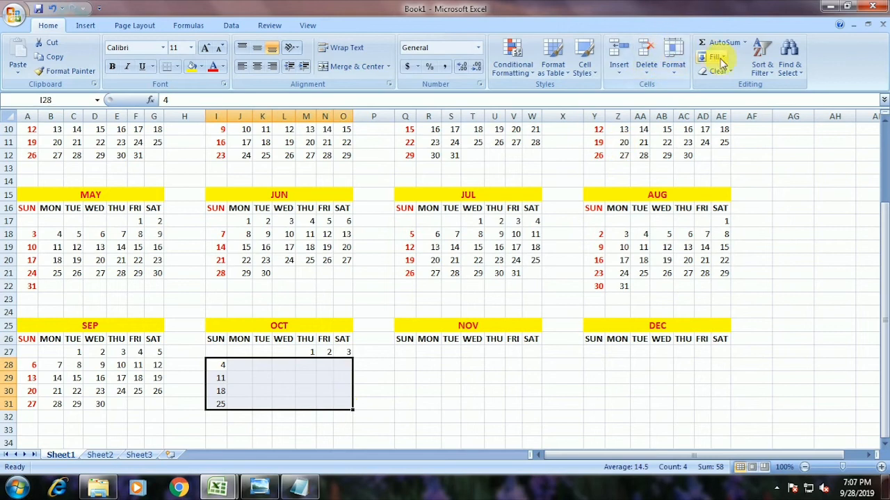
left_click(718, 58)
left_click(716, 141)
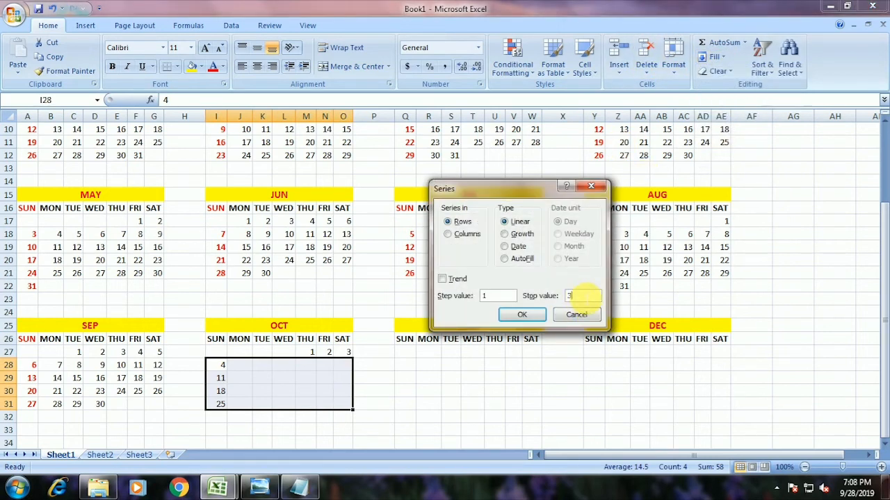
key("Return")
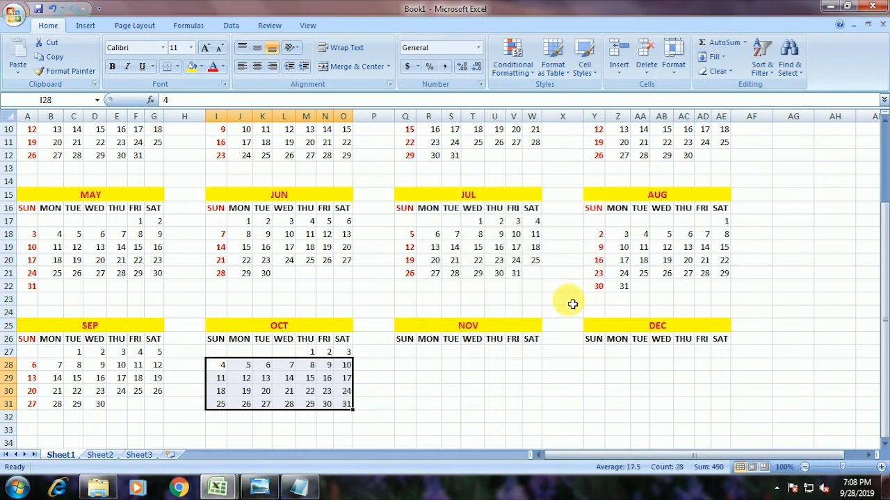
Make the OCT Sunday column I26:I31 bold with red text
left_click_drag(219, 339, 218, 407)
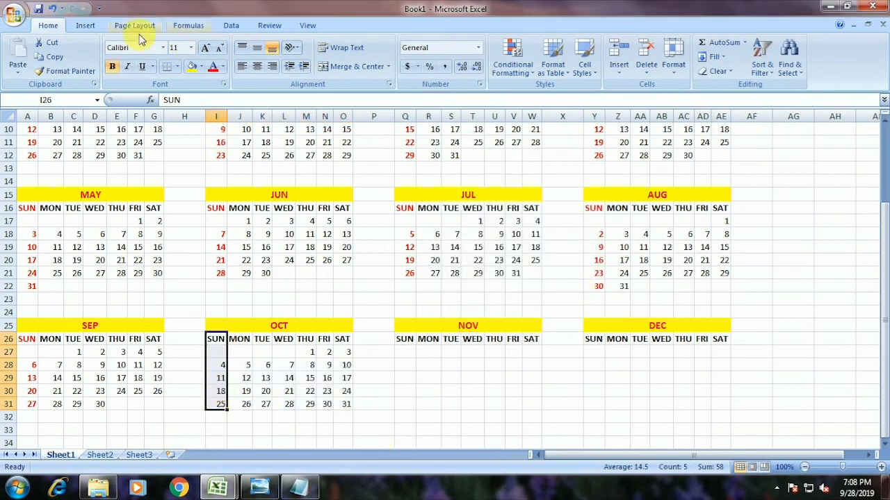
left_click(112, 66)
left_click(214, 67)
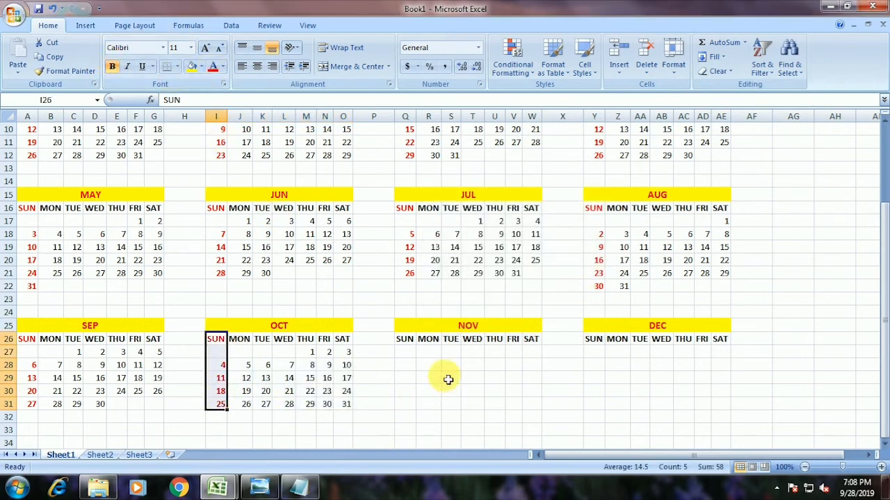
Enter the NOV Sunday dates 1, 8, 15, 22 and 29 down Q27:Q31
left_click(410, 356)
type("1")
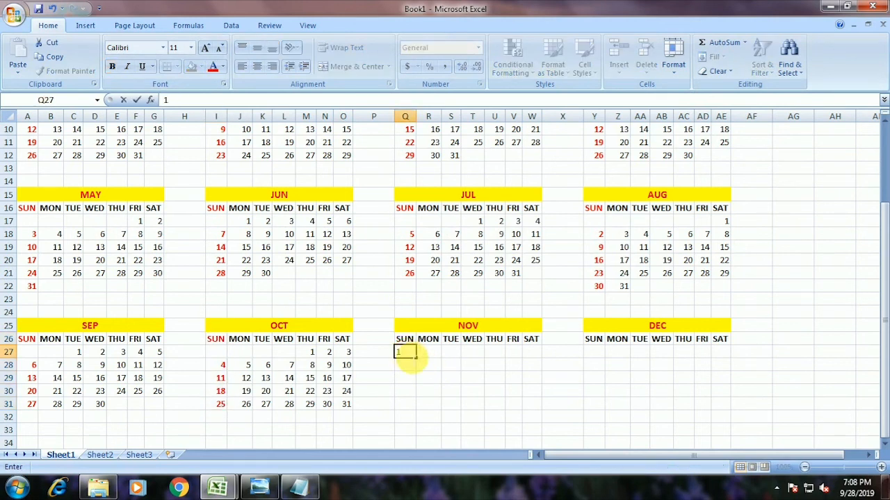
key("Return")
type("8")
key("Return")
type("15")
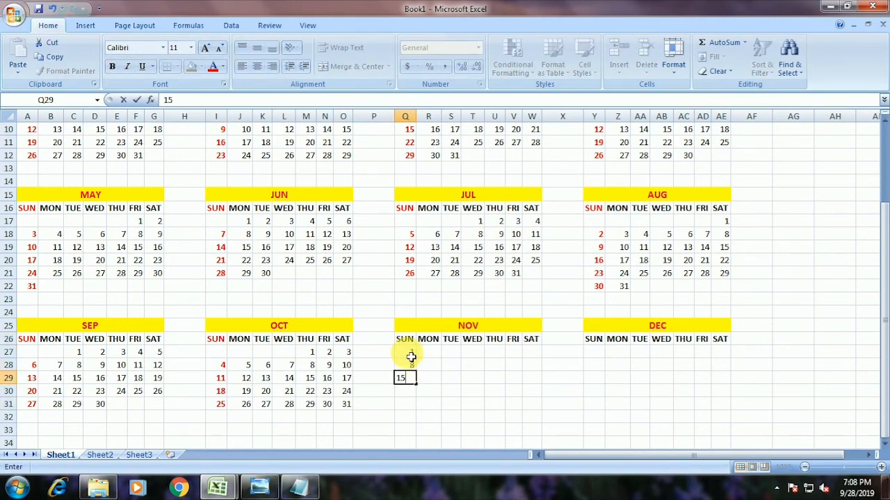
key("Return")
type("22")
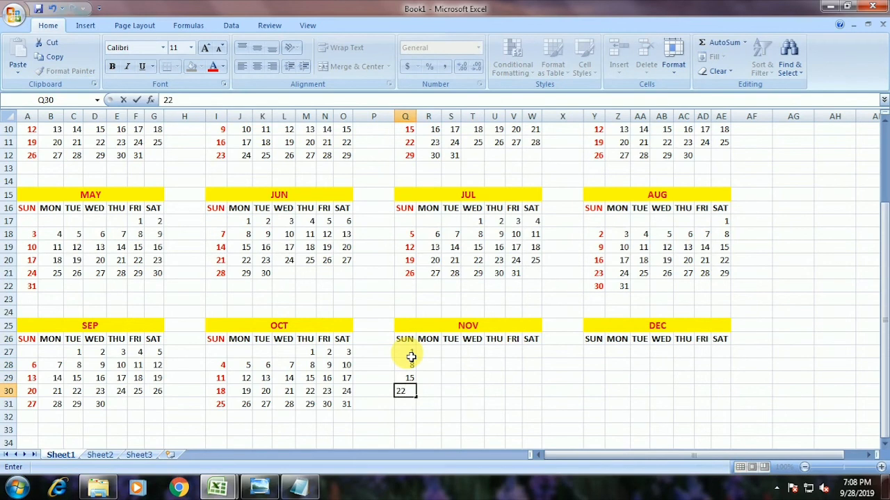
key("Return")
type("29")
key("Return")
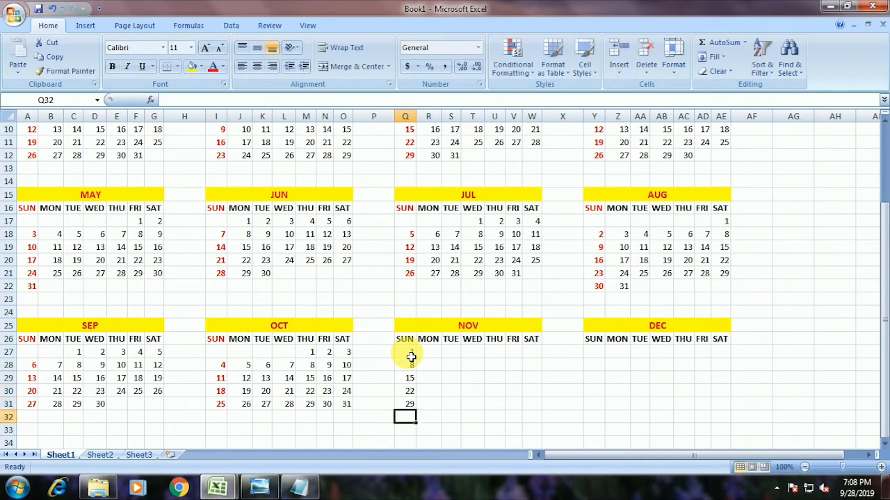
Fill Q27:W31 with a linear series along the rows up to 30 to complete the NOV dates
left_click_drag(410, 356, 528, 407)
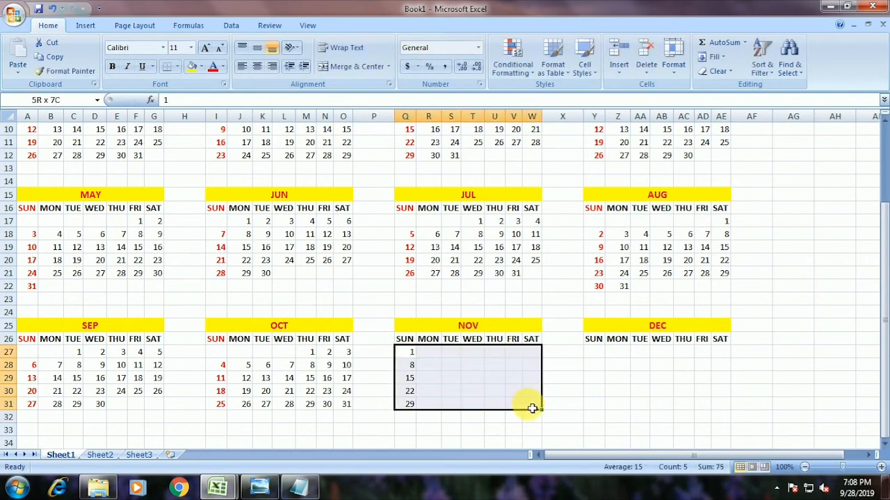
left_click(720, 59)
left_click(715, 143)
left_click(583, 295)
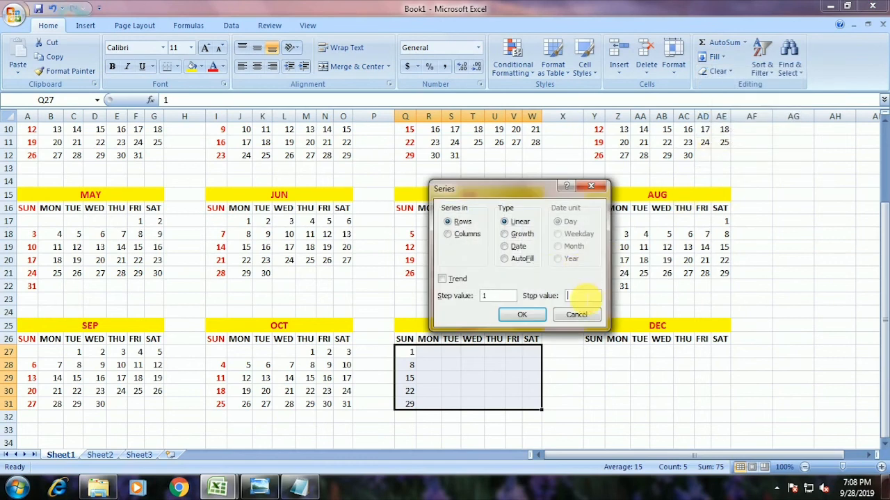
left_click(518, 314)
Make the NOV Sunday column Q26:Q31 bold with red text
left_click_drag(404, 339, 407, 408)
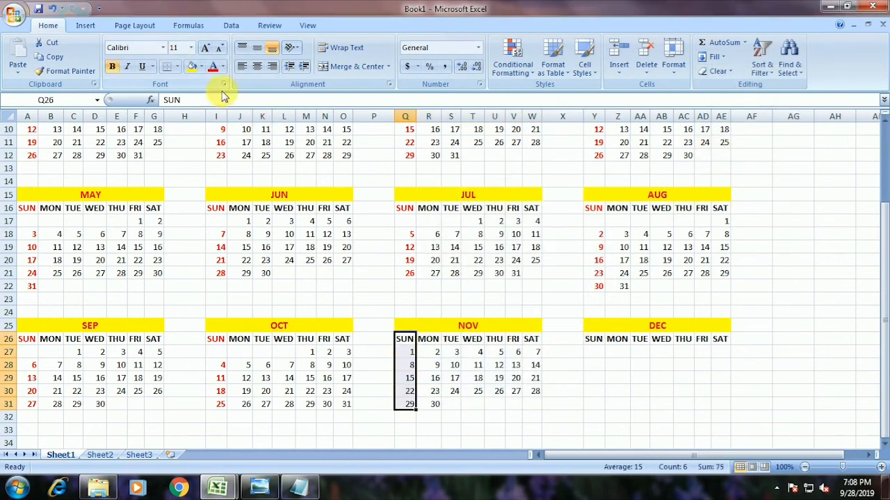
left_click(213, 66)
left_click(112, 67)
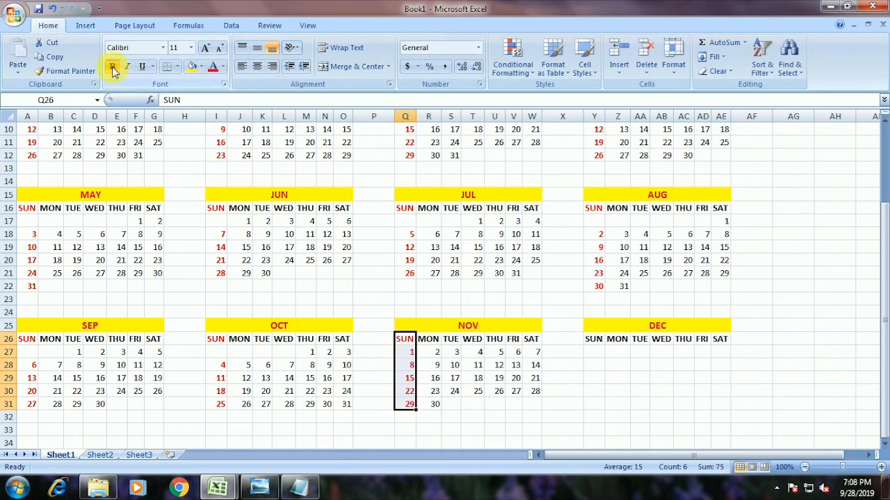
Enter the first-week dates 1 to 5 for DEC in AA27:AE27, starting under TUE
left_click(642, 351)
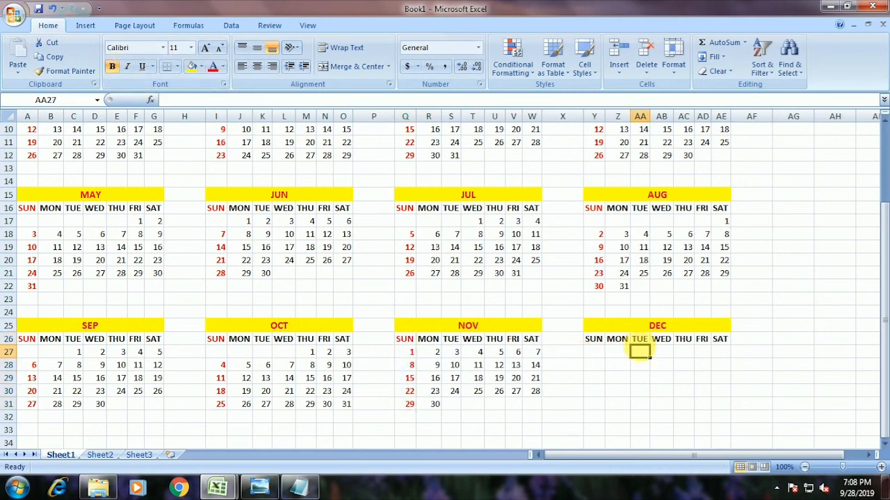
type("1")
key("Tab")
type("2")
key("Tab")
type("3")
key("Tab")
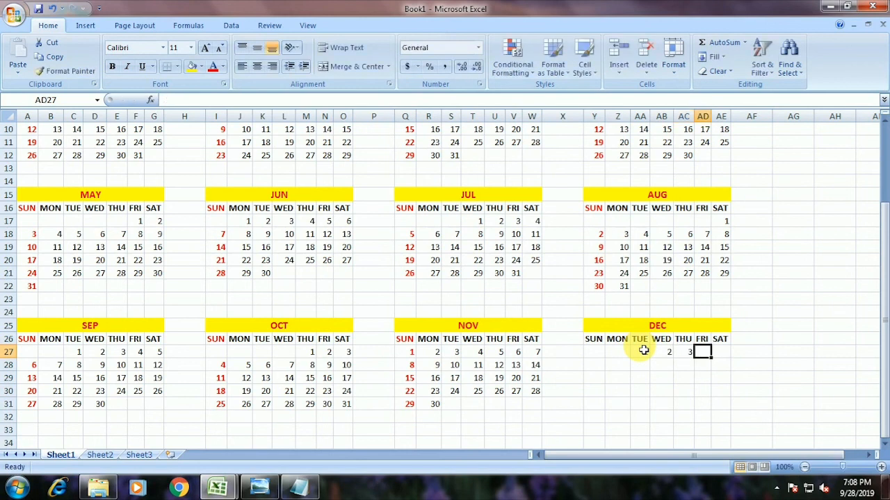
type("4")
key("Tab")
type("5")
key("Left")
Enter the DEC Sunday dates 6, 13, 20 and 27 down Y28:Y31
key("Left")
key("Left")
key("Left")
key("Left")
key("Left")
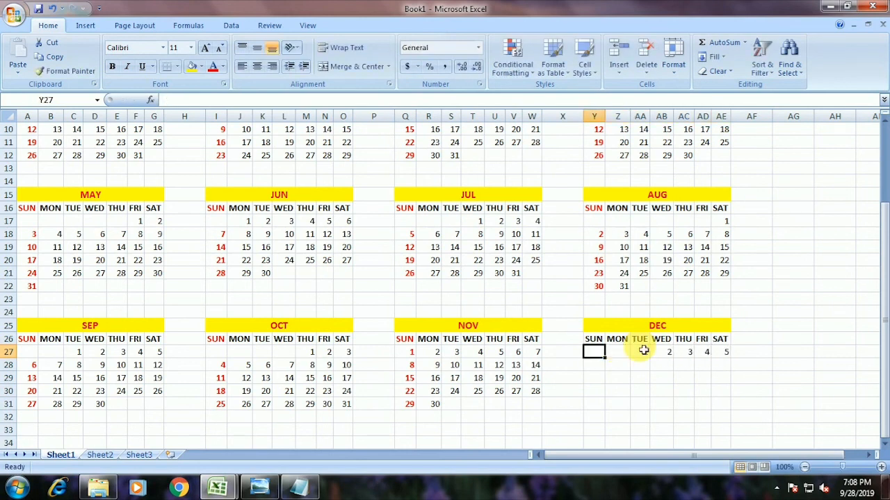
key("Down")
type("6")
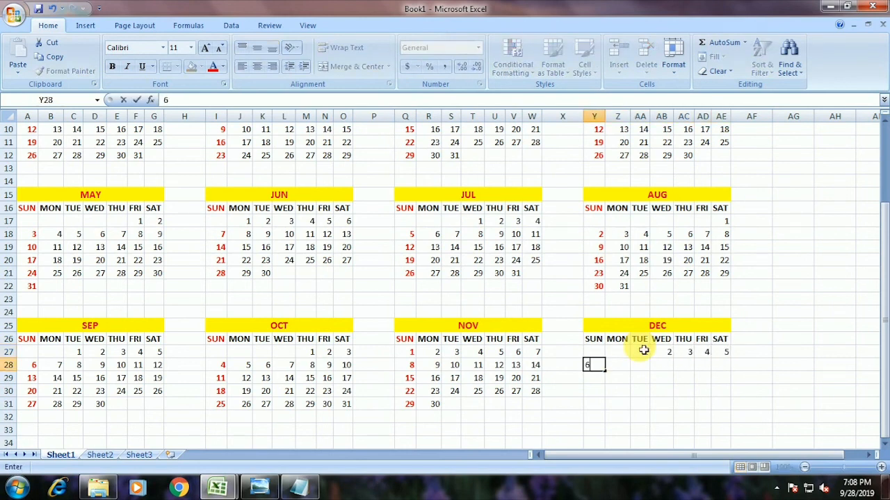
key("Return")
type("13")
key("Return")
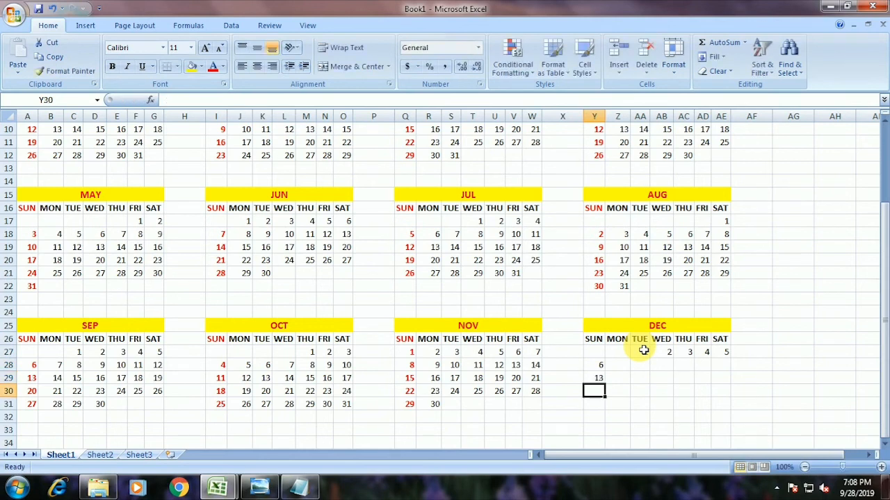
type("20")
key("Return")
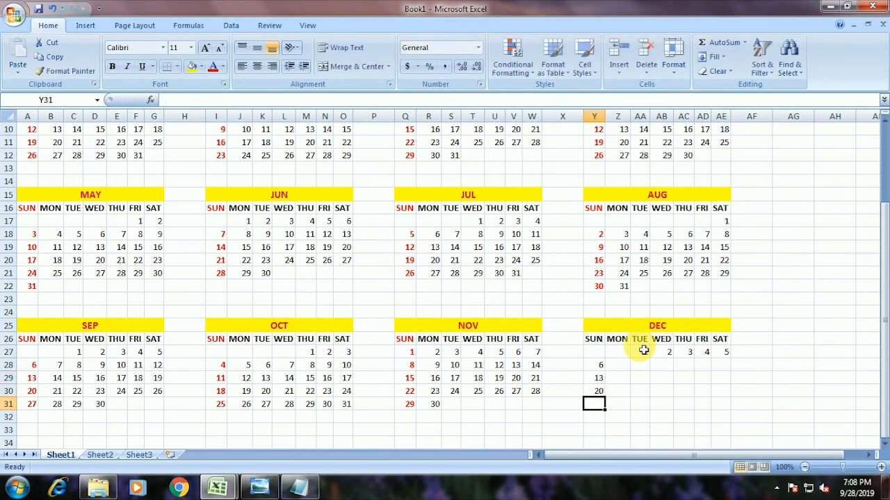
type("27")
key("Return")
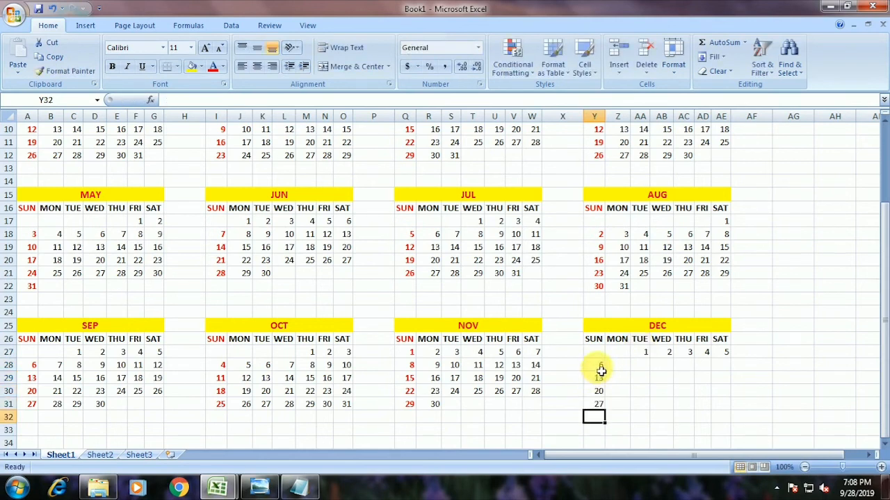
Fill Y28:AE31 with a linear series along the rows up to 31 to complete the DEC dates
left_click_drag(595, 368, 727, 410)
left_click(714, 56)
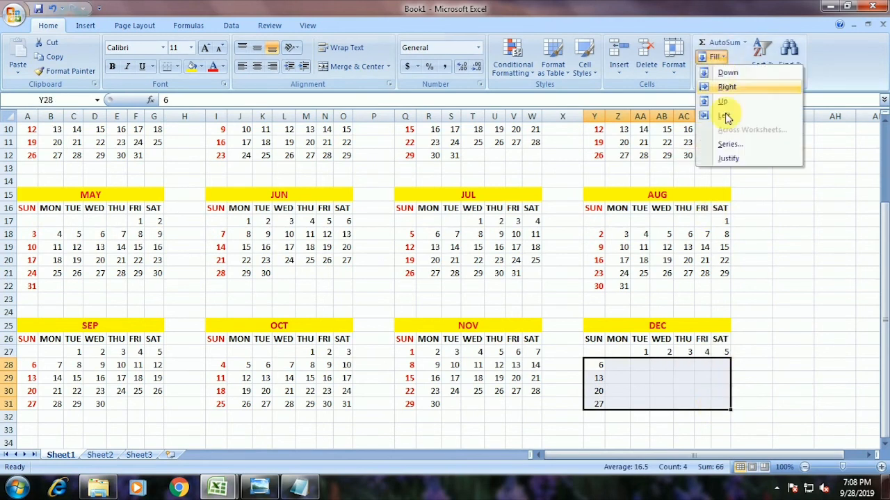
left_click(731, 148)
left_click(581, 296)
type("3")
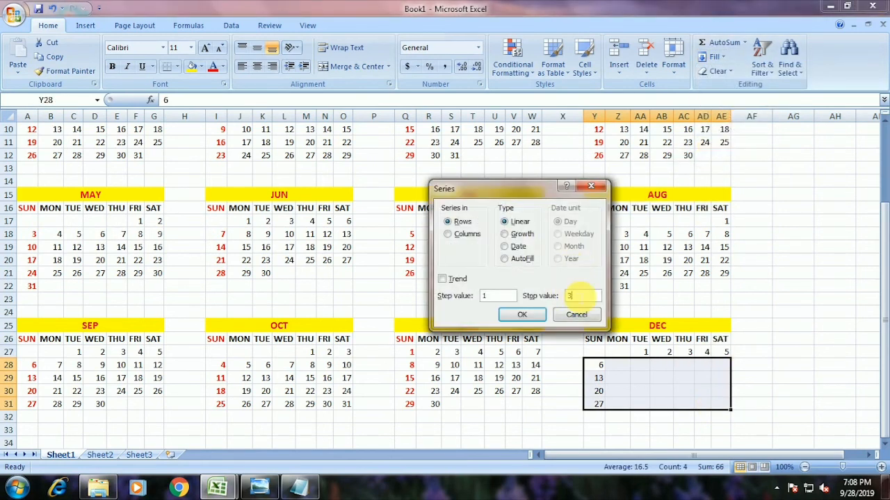
type("1")
key("Return")
Make the DEC Sunday column Y26:Y31 bold with red text
left_click_drag(598, 341, 602, 405)
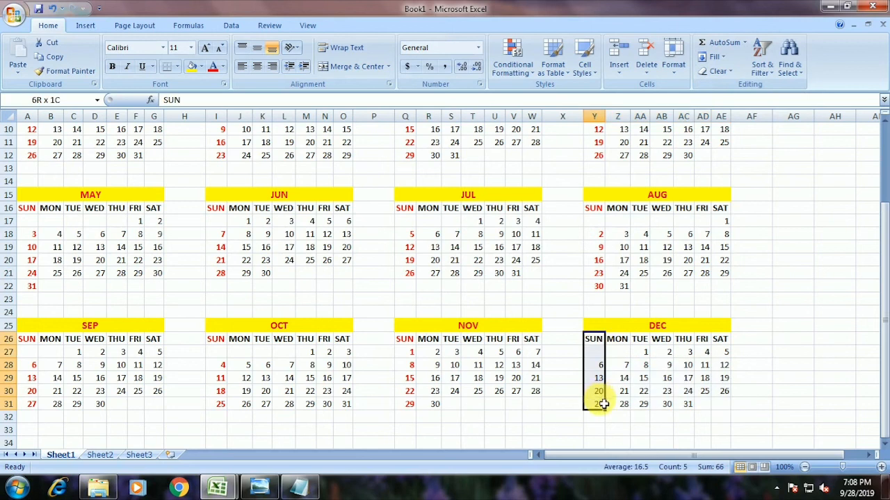
left_click(112, 66)
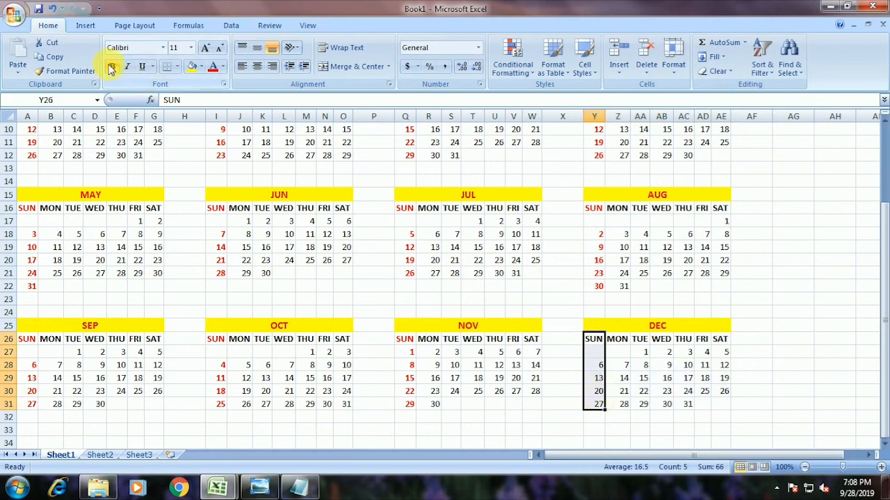
left_click(212, 67)
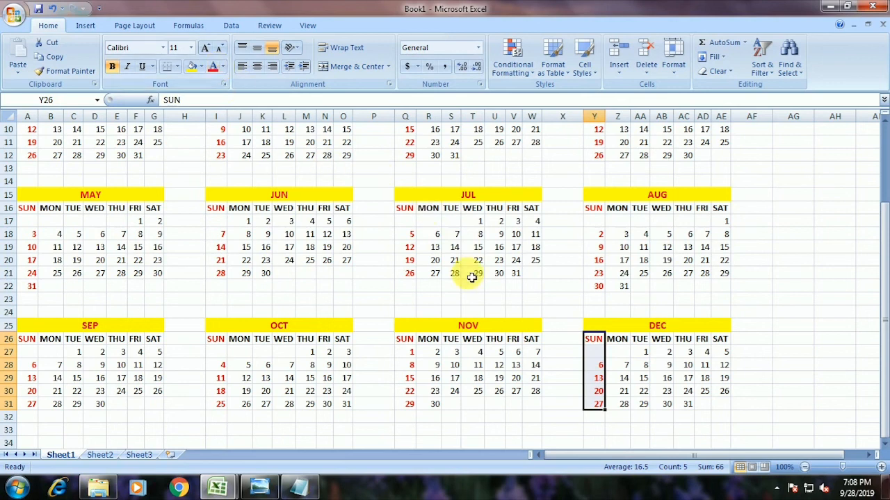
Widen the WordArt title box above the calendar so it extends across to the end of column AE
scroll(453, 274, "up", 3)
left_click(462, 153)
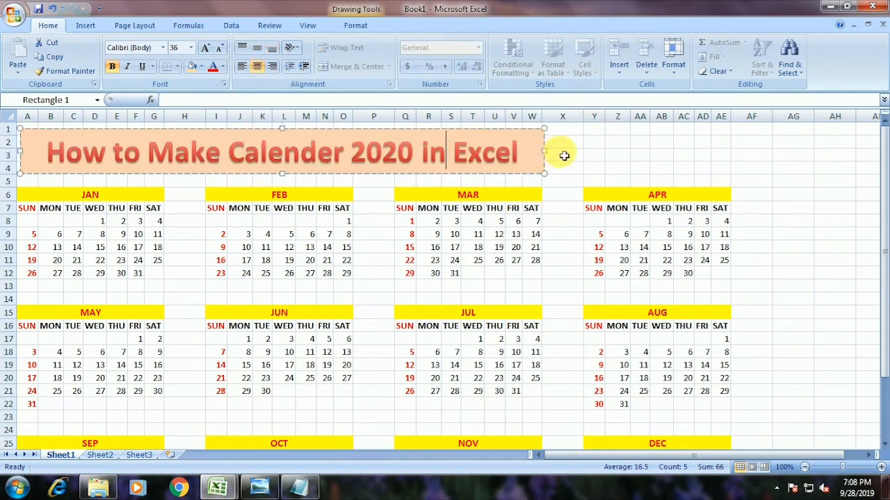
mouse_move(556, 152)
left_mouse_down()
mouse_move(677, 159)
mouse_move(735, 146)
left_mouse_up()
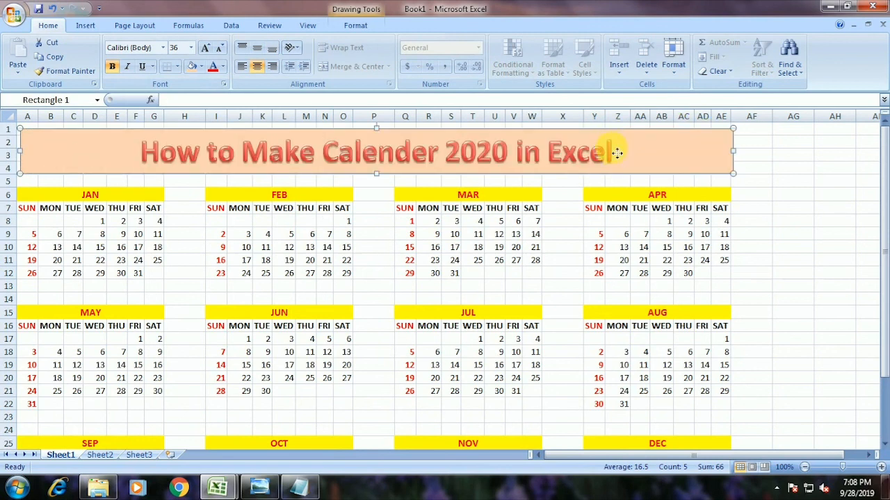
Enlarge all of the WordArt title's text to font size 44
left_click(608, 153)
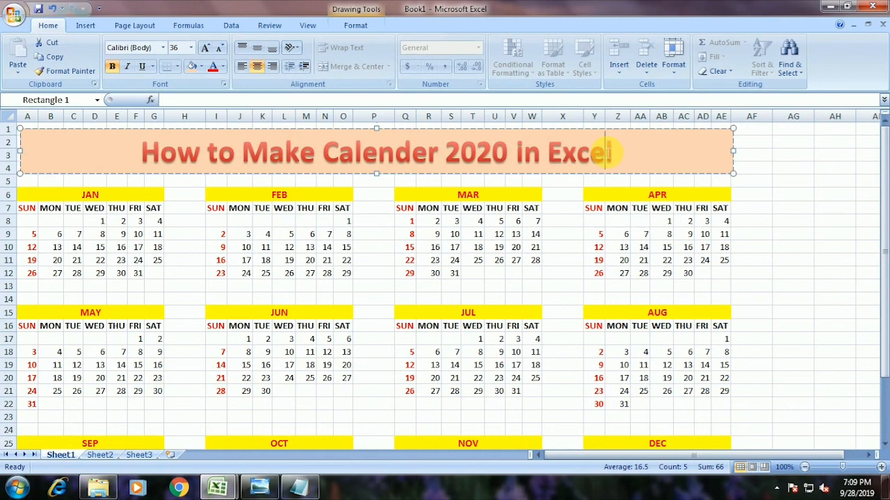
key("ctrl+a")
left_click(206, 48)
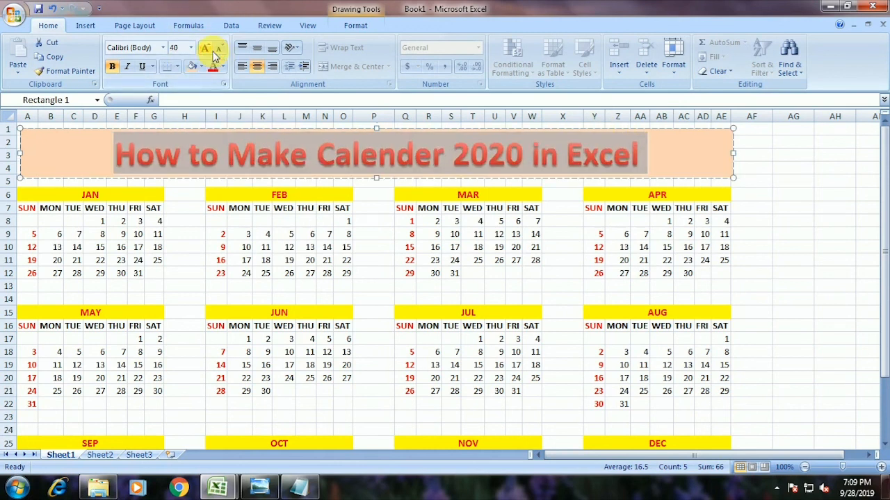
left_click(205, 49)
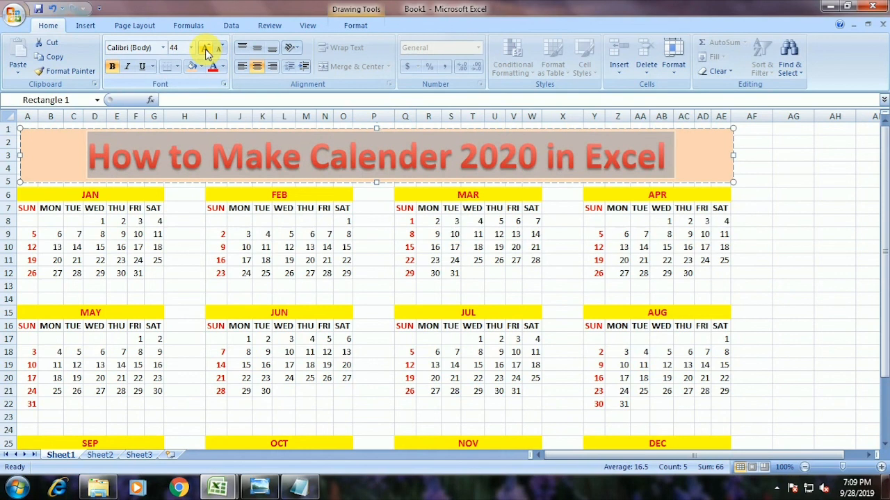
Nudge the WordArt title box up to the sheet's upper edge and slightly left to align it with the month grids
left_click(292, 130)
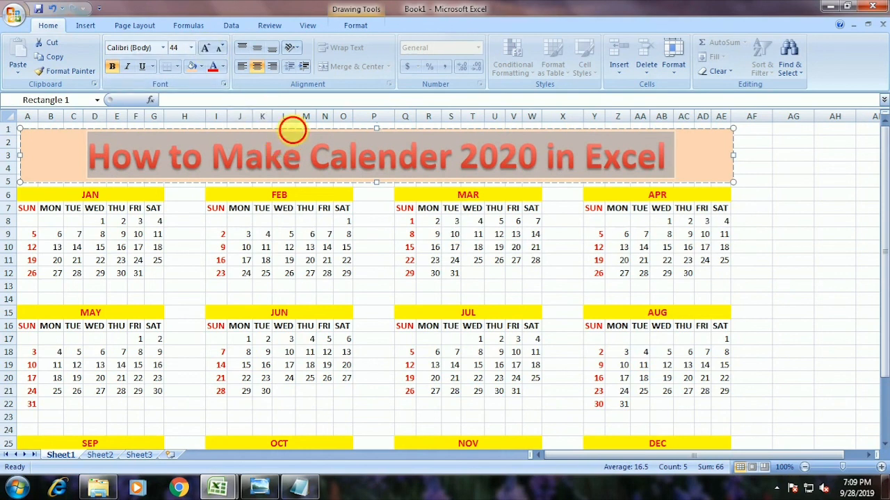
left_click_drag(298, 136, 298, 134)
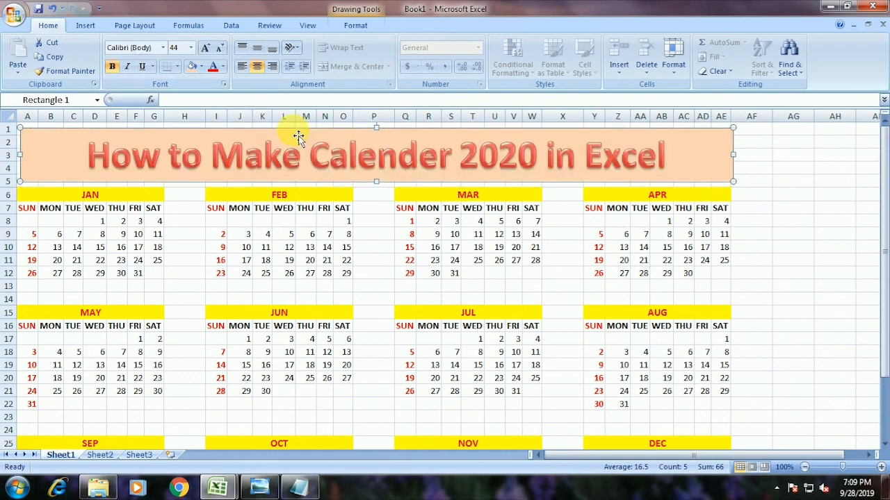
key("Up")
key("Up")
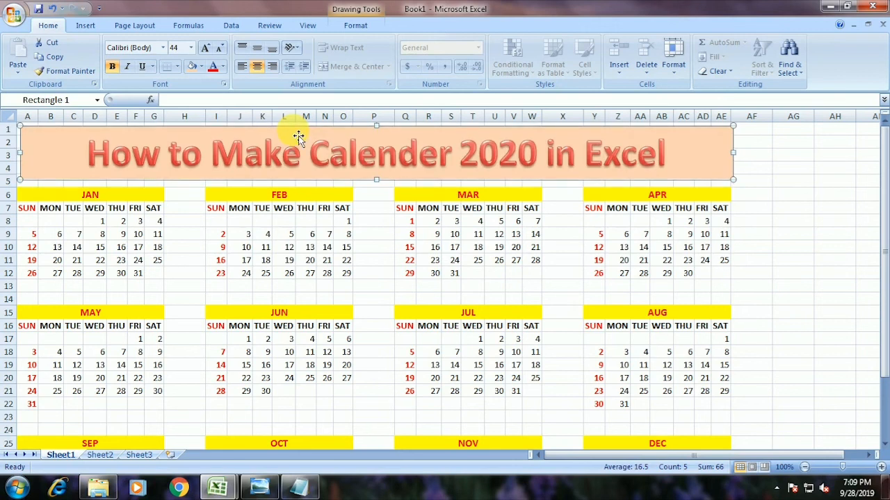
key("Up")
key("Up")
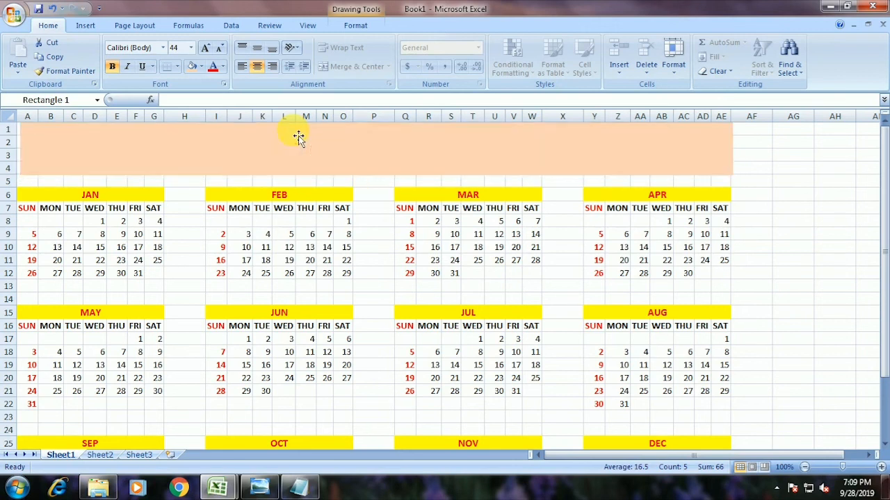
key("Left")
key("Left")
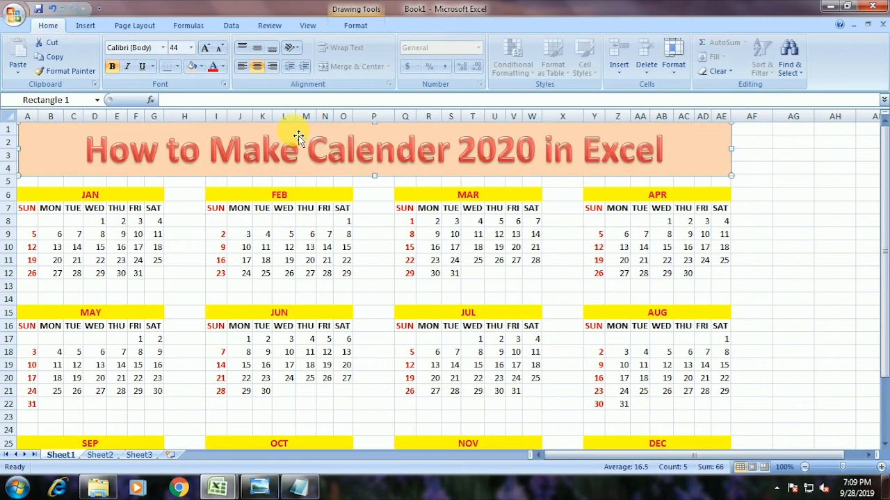
key("Down")
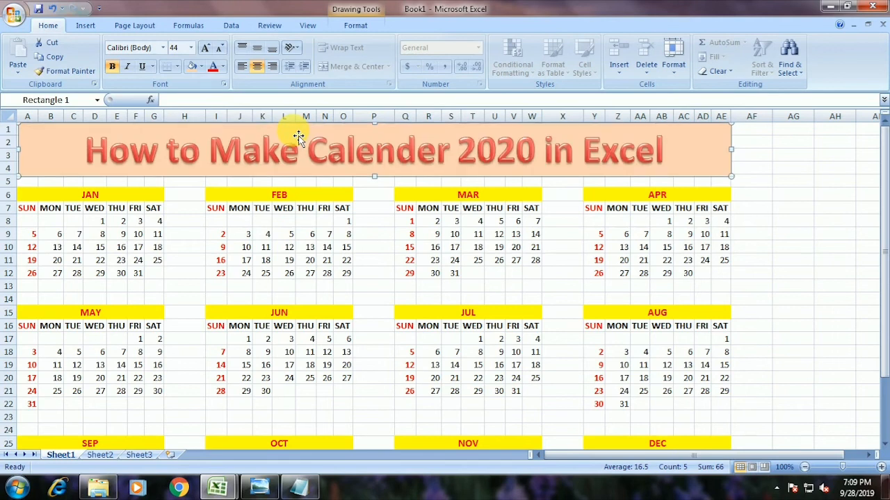